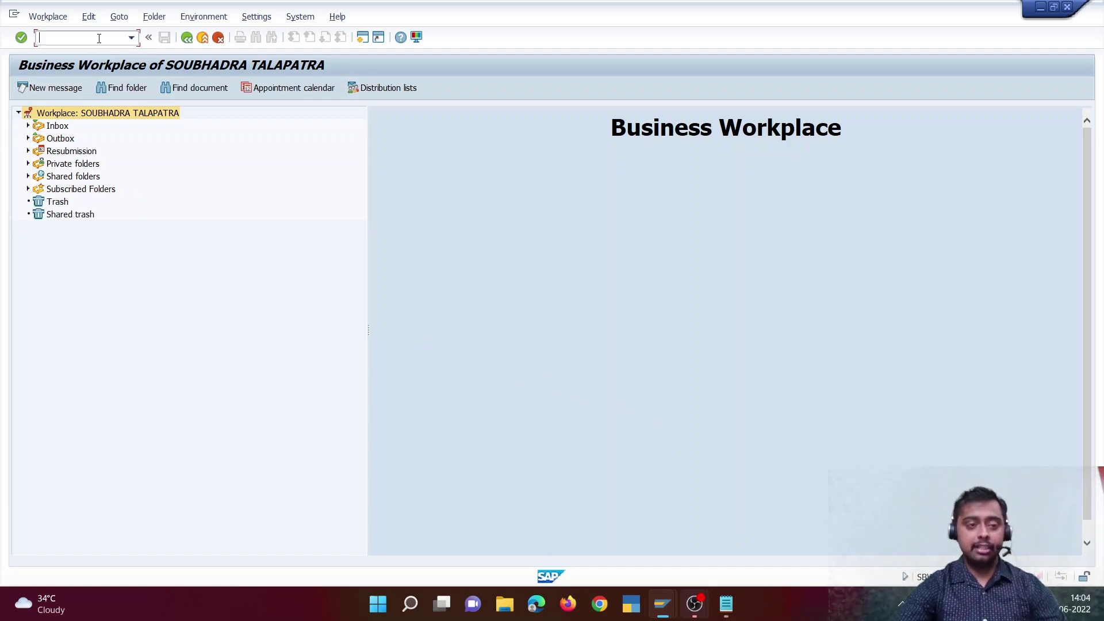
Open the customer line item display with transaction code /nfbl5n
type("/n")
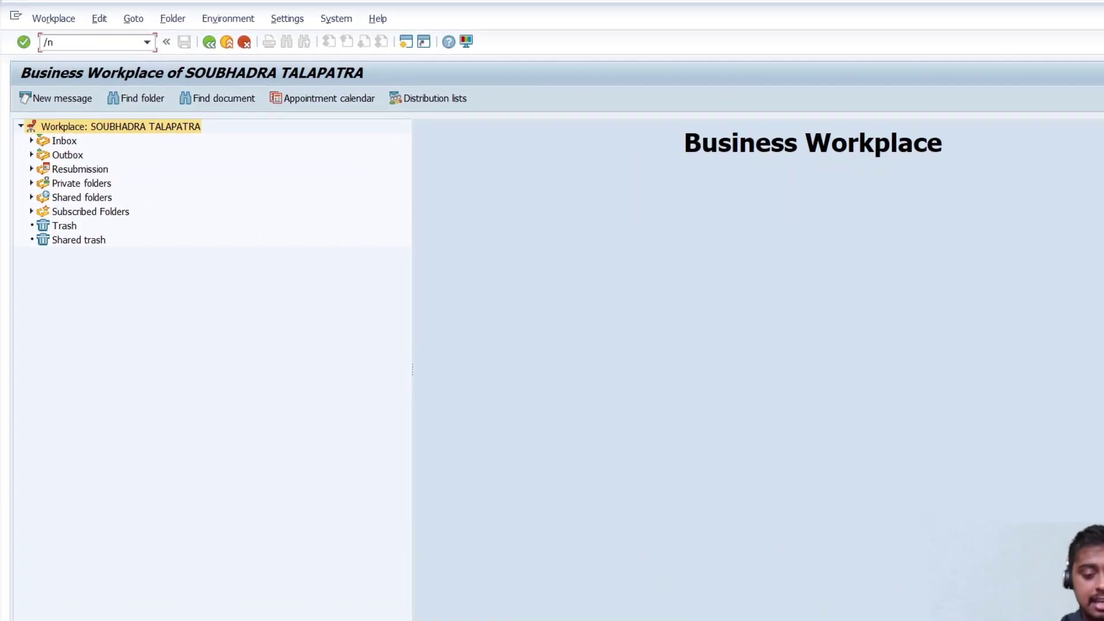
type("fbl5")
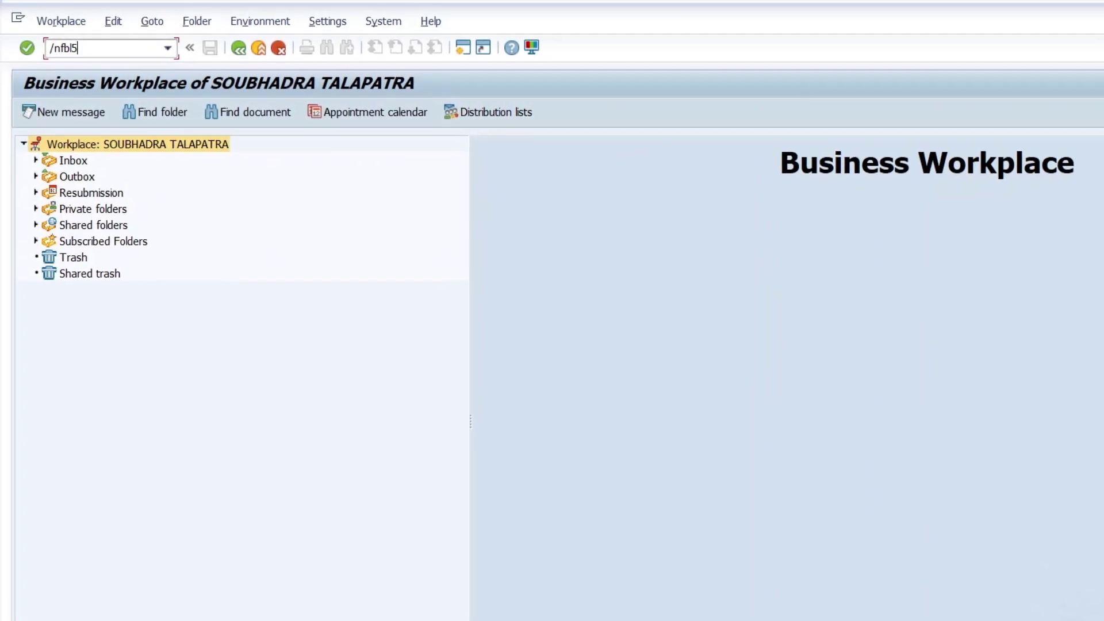
type("n")
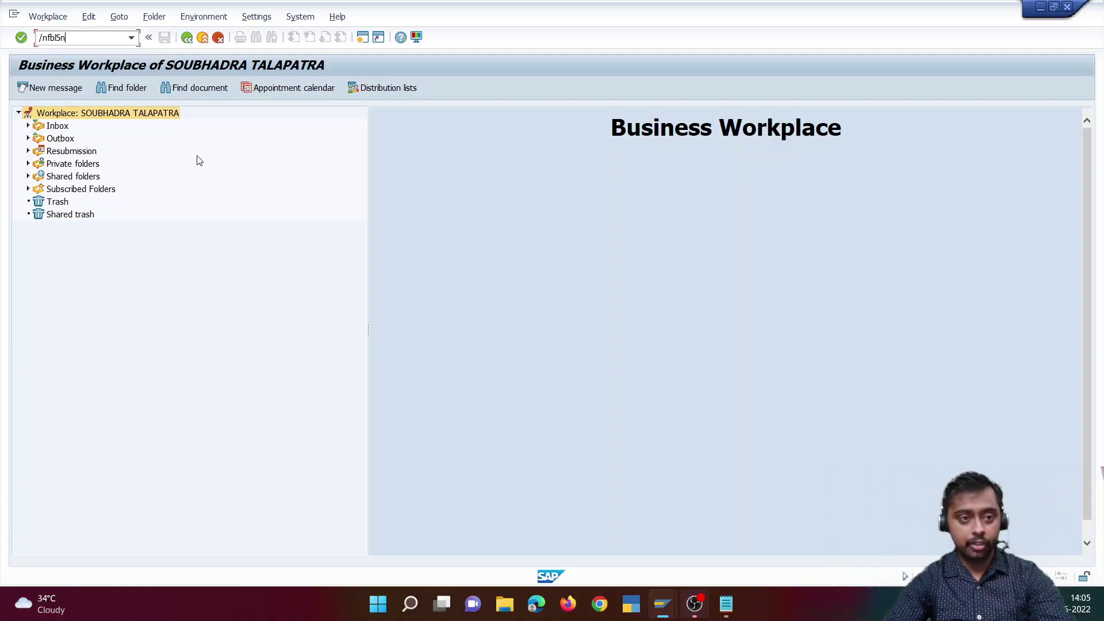
left_click(21, 37)
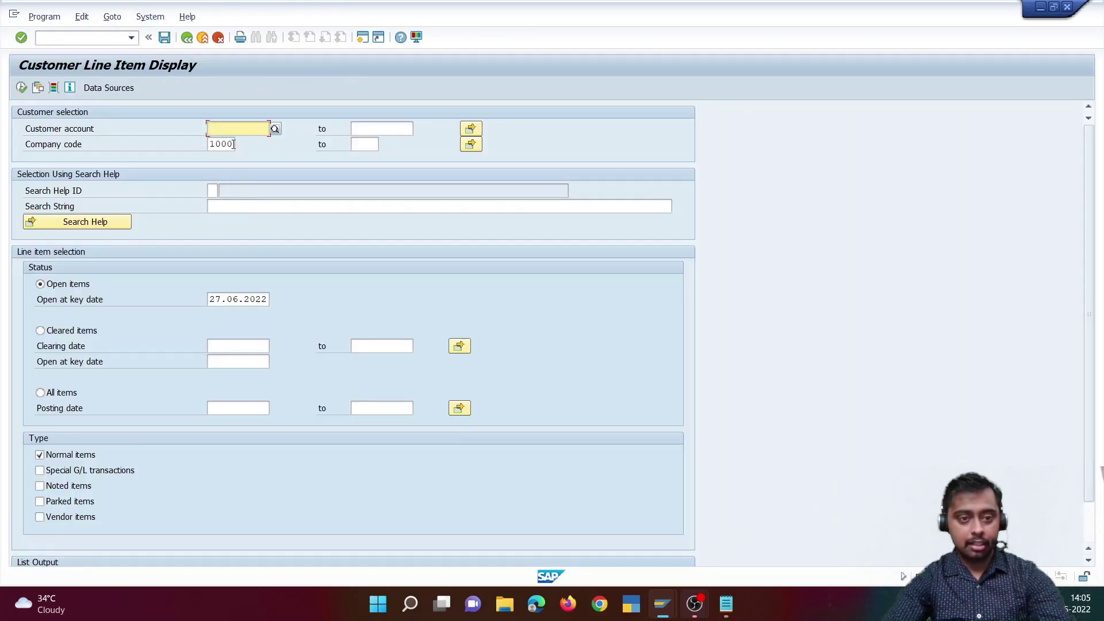
Fill in the customer account number from the open Notepad text document
mouse_move(726, 604)
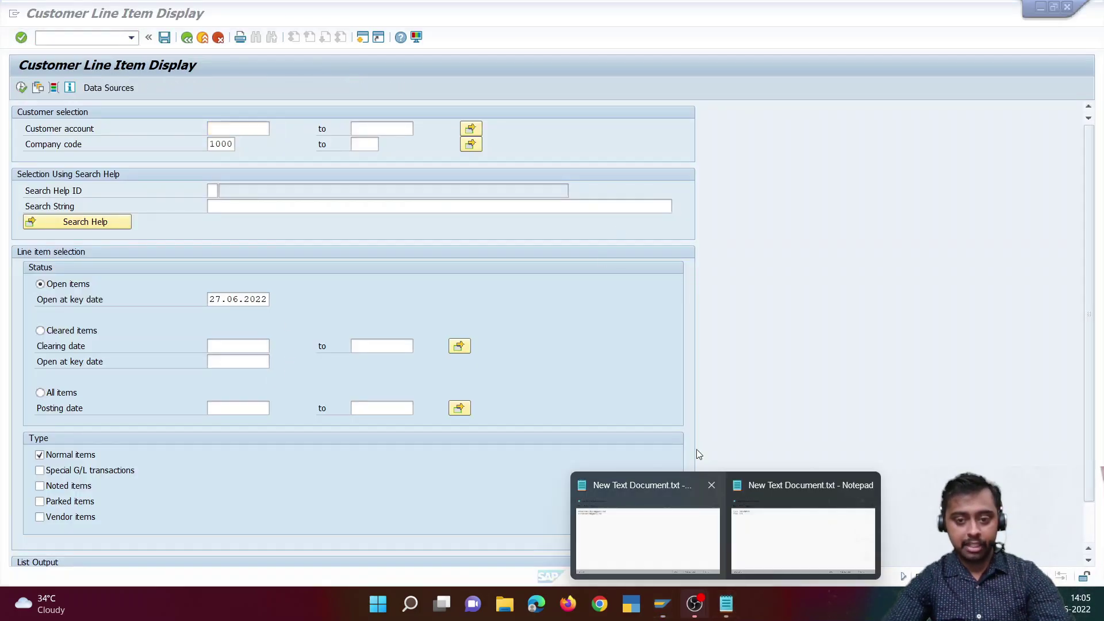
left_click(767, 560)
key("alt+Tab")
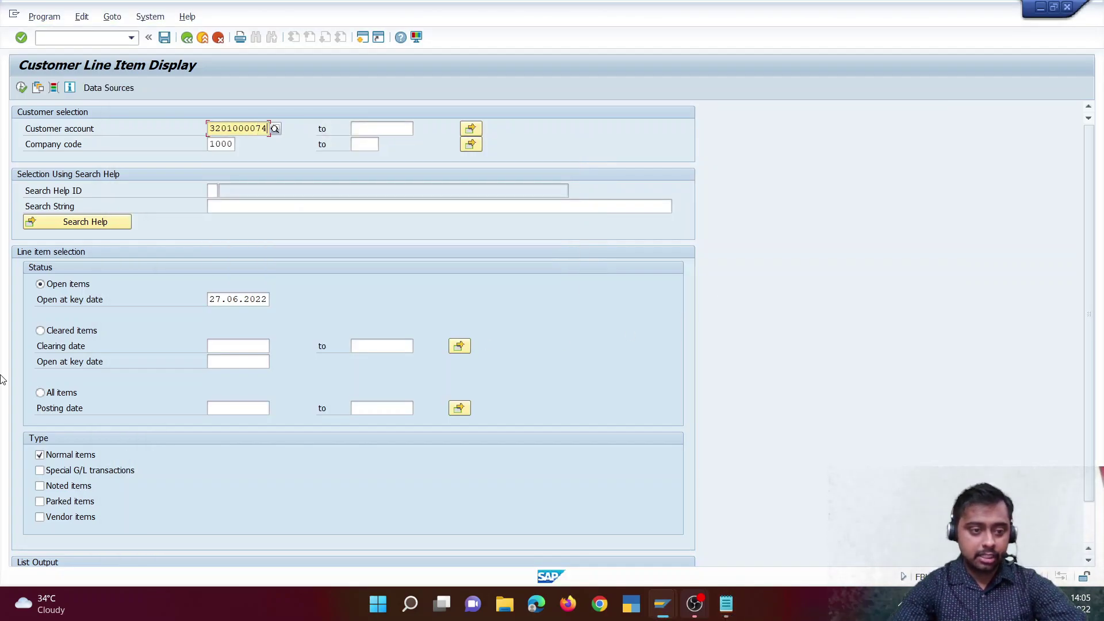
Run the line item report for all items with a posting date up to 30.06.2022
left_click(54, 394)
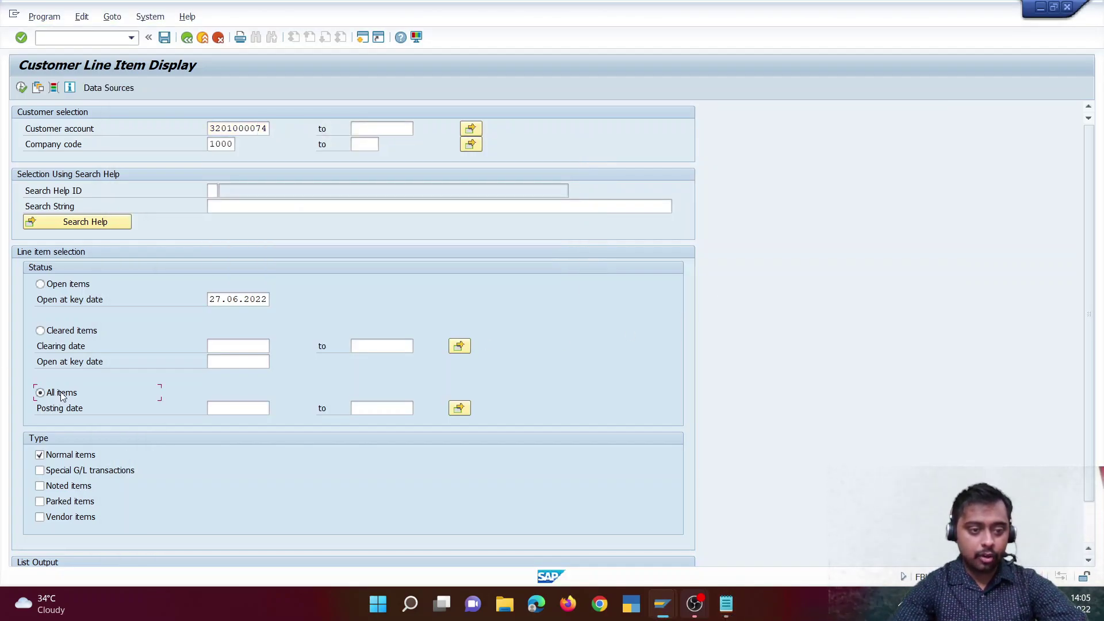
left_click(404, 410)
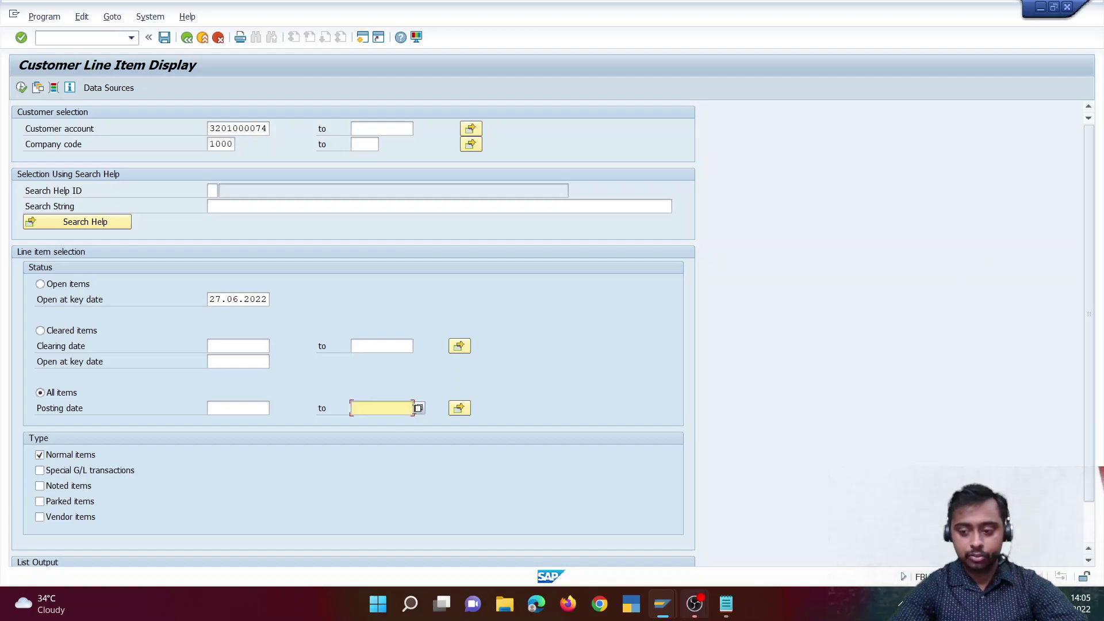
type("30062022")
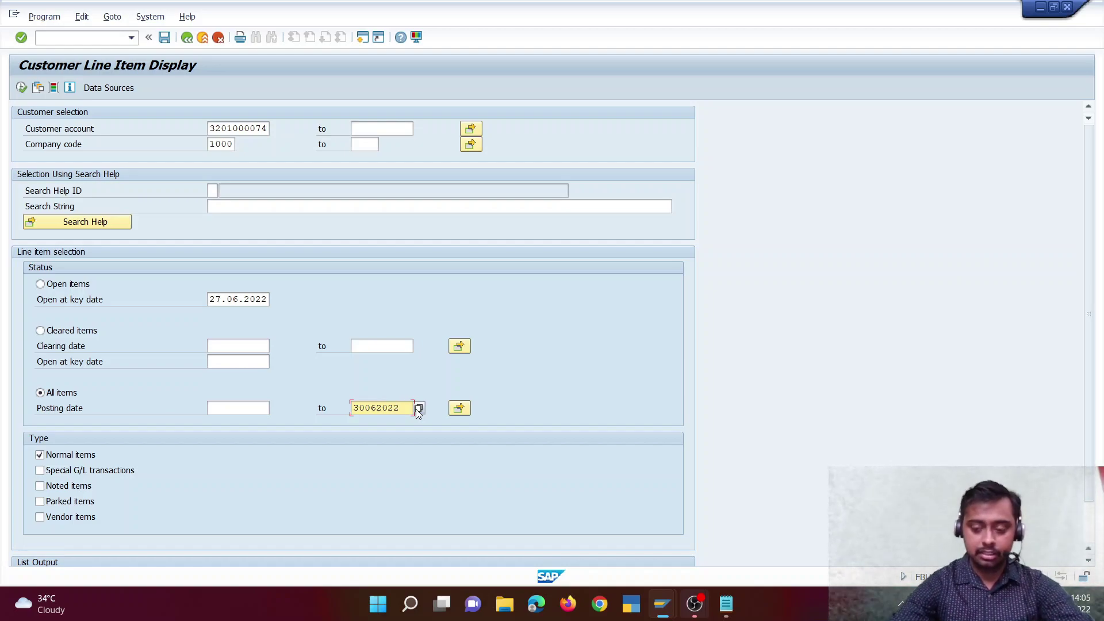
scroll(416, 409, "down", 2)
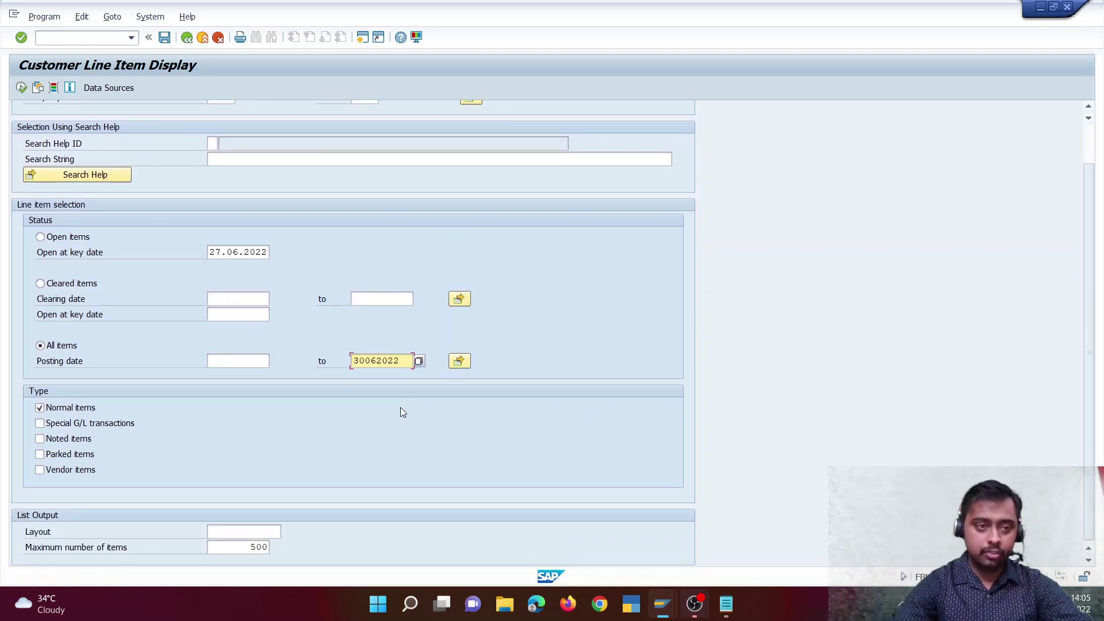
type("22")
left_click(22, 89)
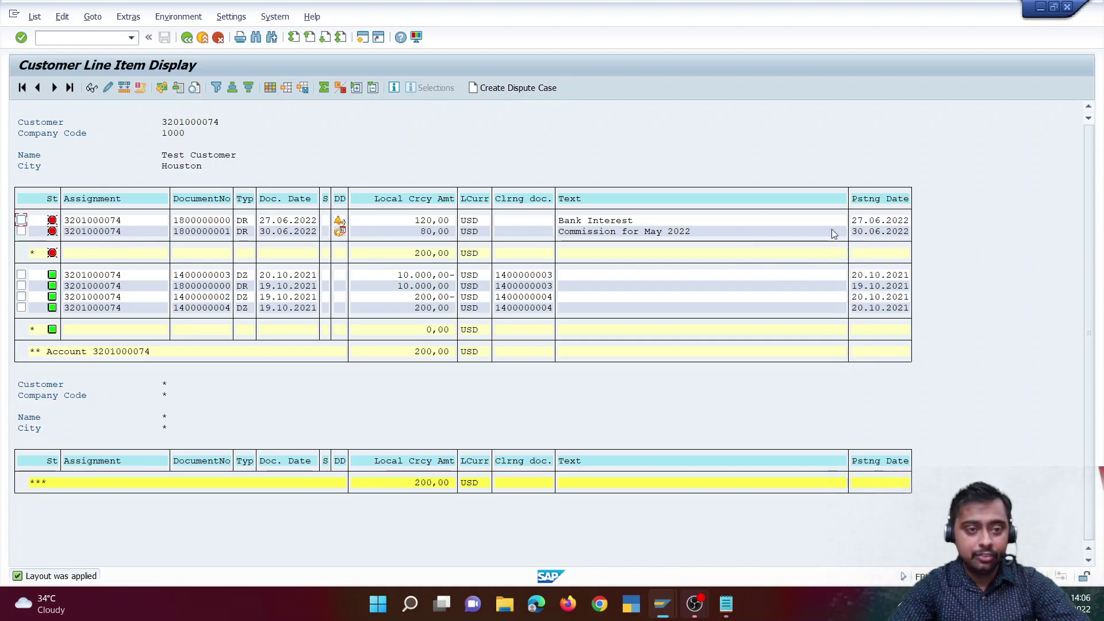
Find the hidden field with "due date" and add Net Due Date as a column to the line item layout
left_click(269, 87)
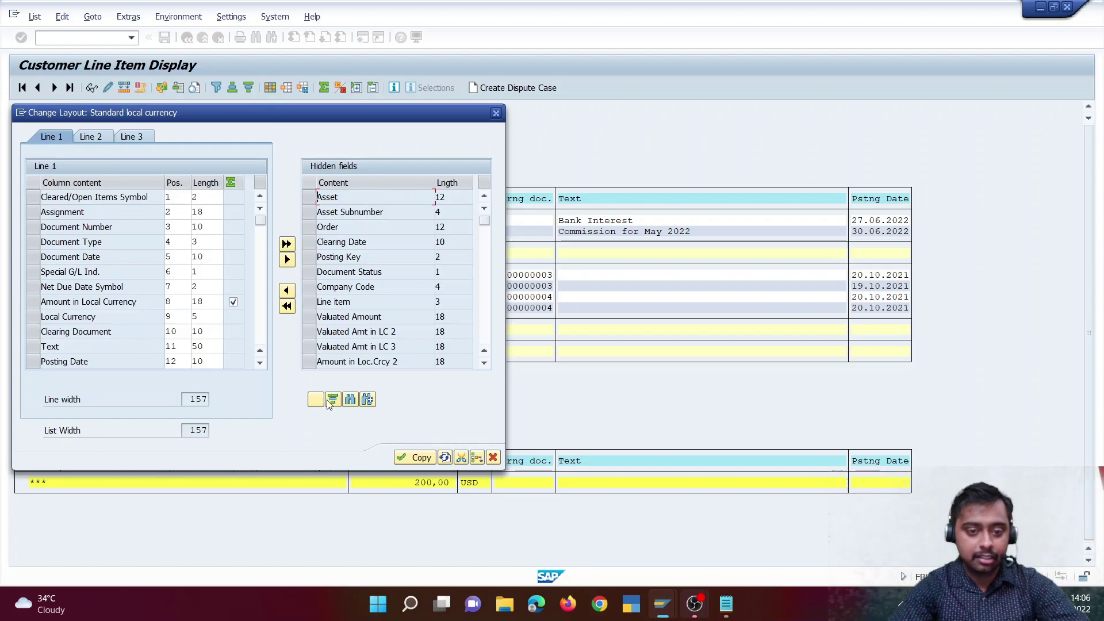
left_click(349, 401)
type("due date")
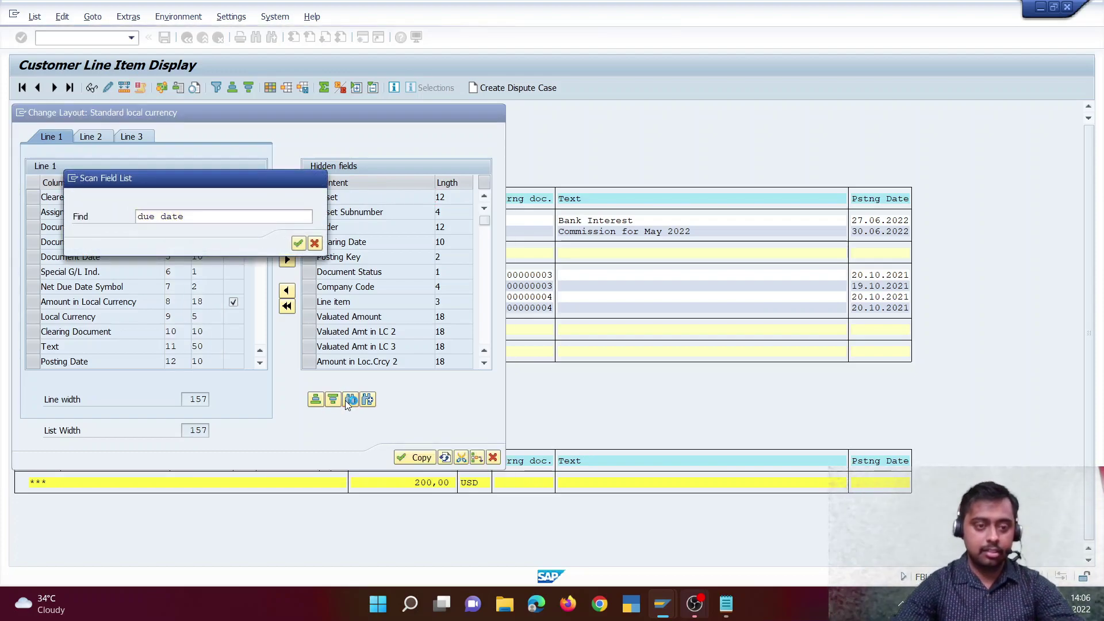
key("Return")
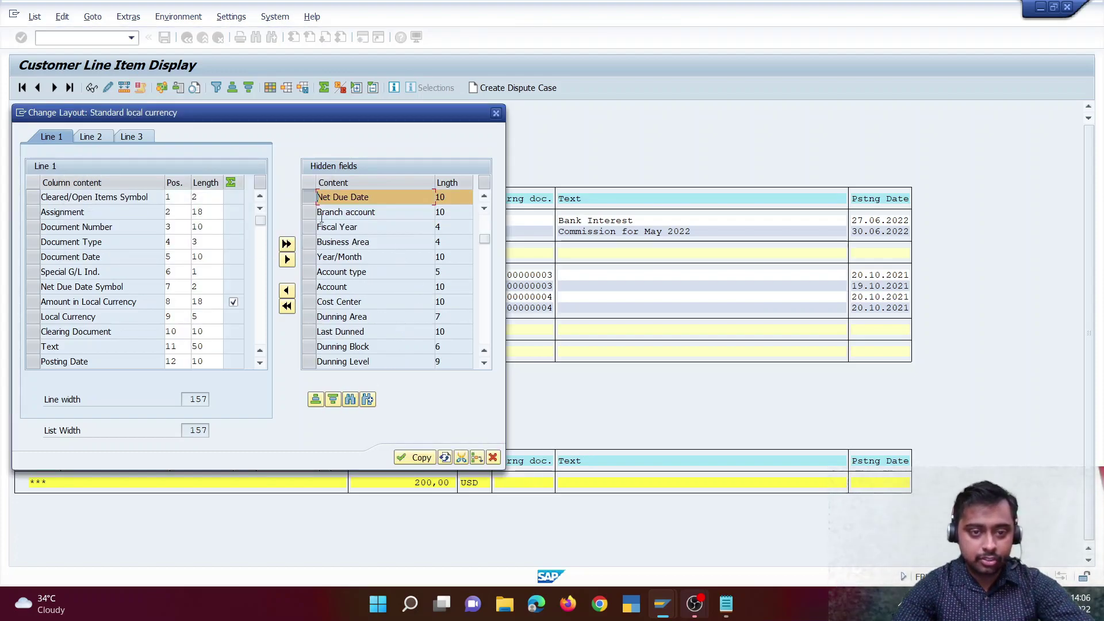
left_click(291, 291)
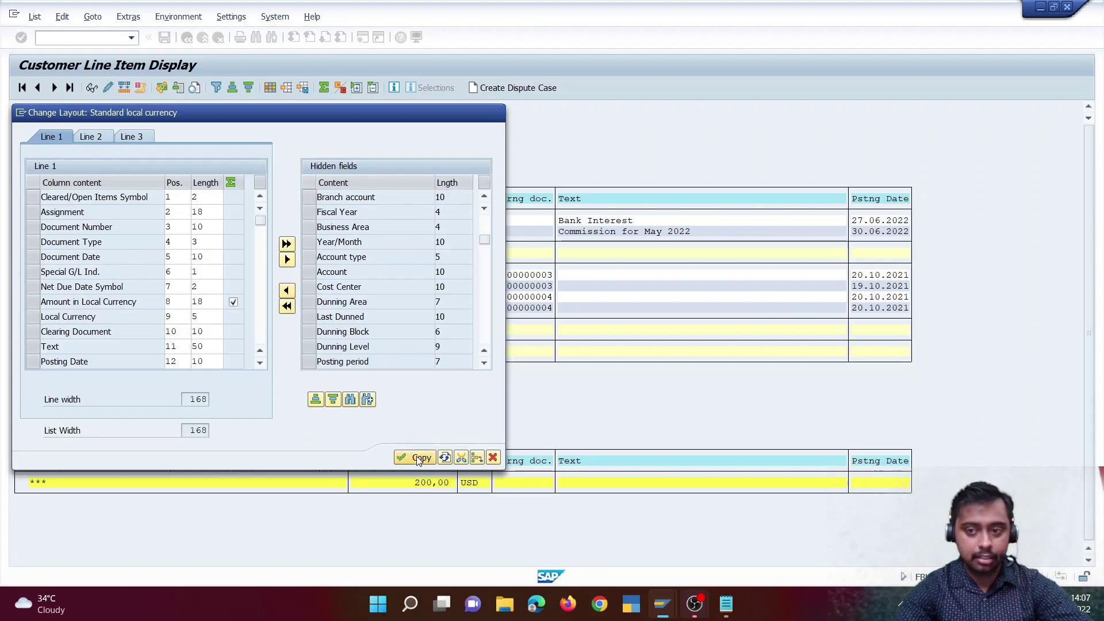
left_click(416, 456)
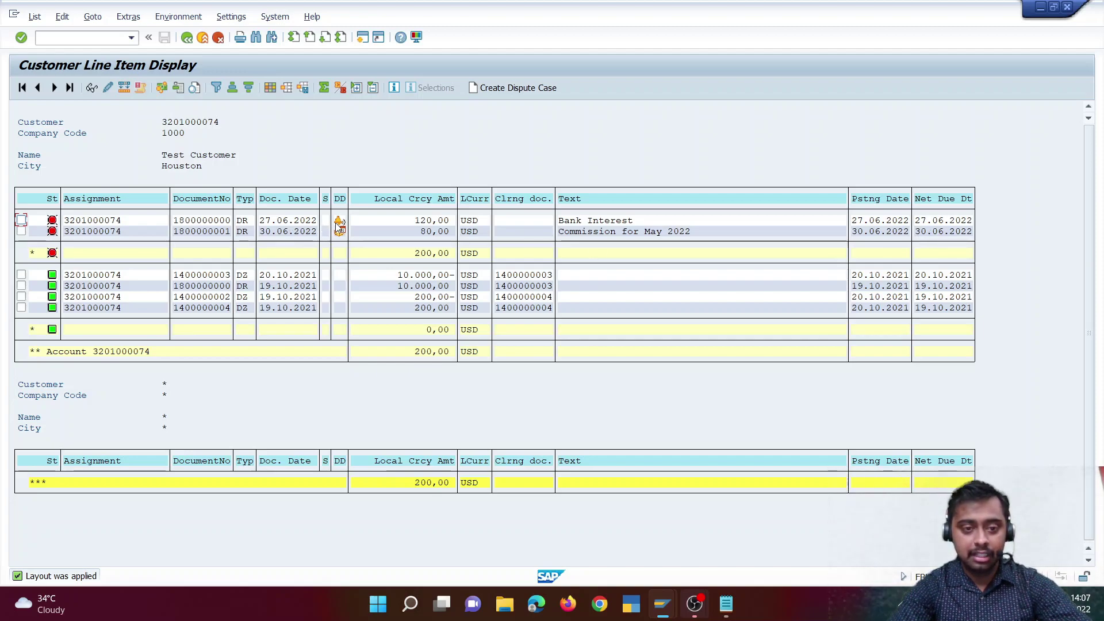
Remove the Text column from the line item layout and review the layout's column settings again
mouse_move(341, 233)
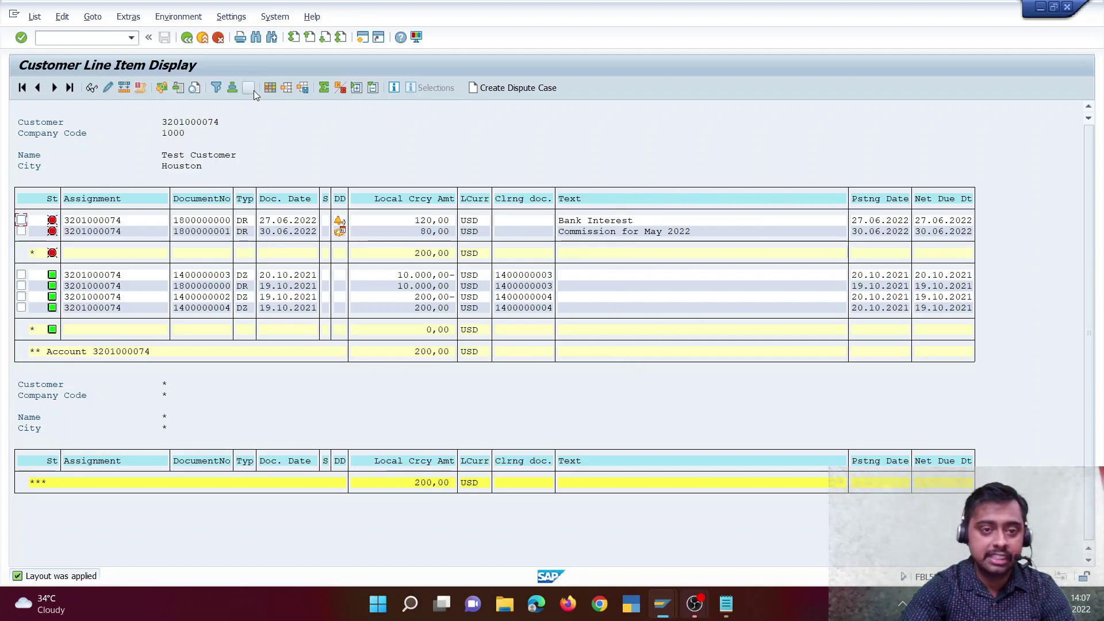
left_click(270, 87)
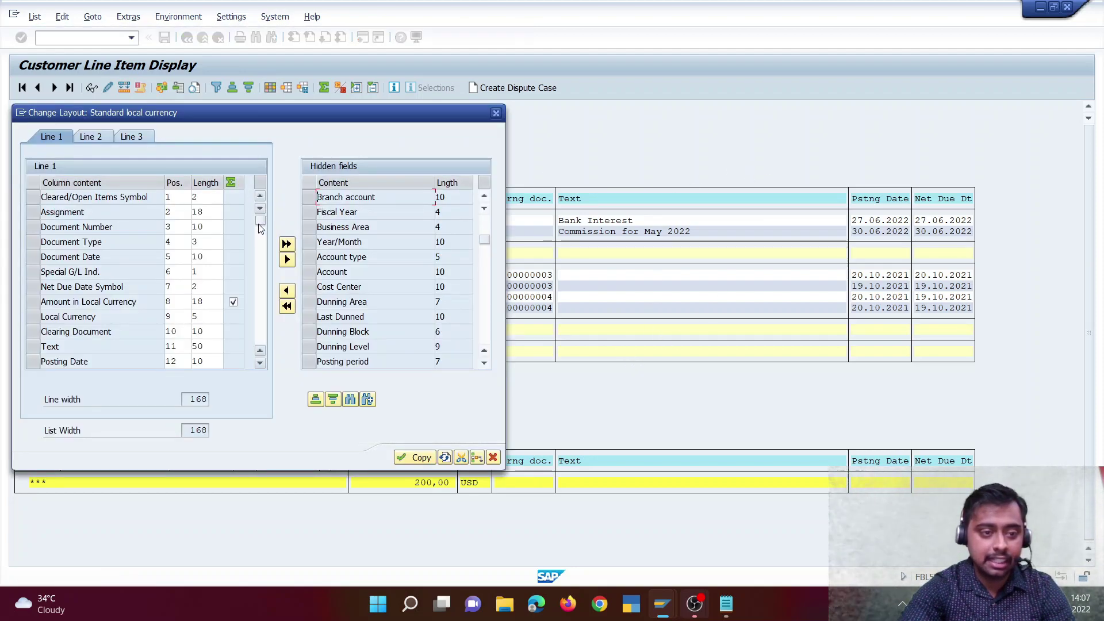
left_click(34, 350)
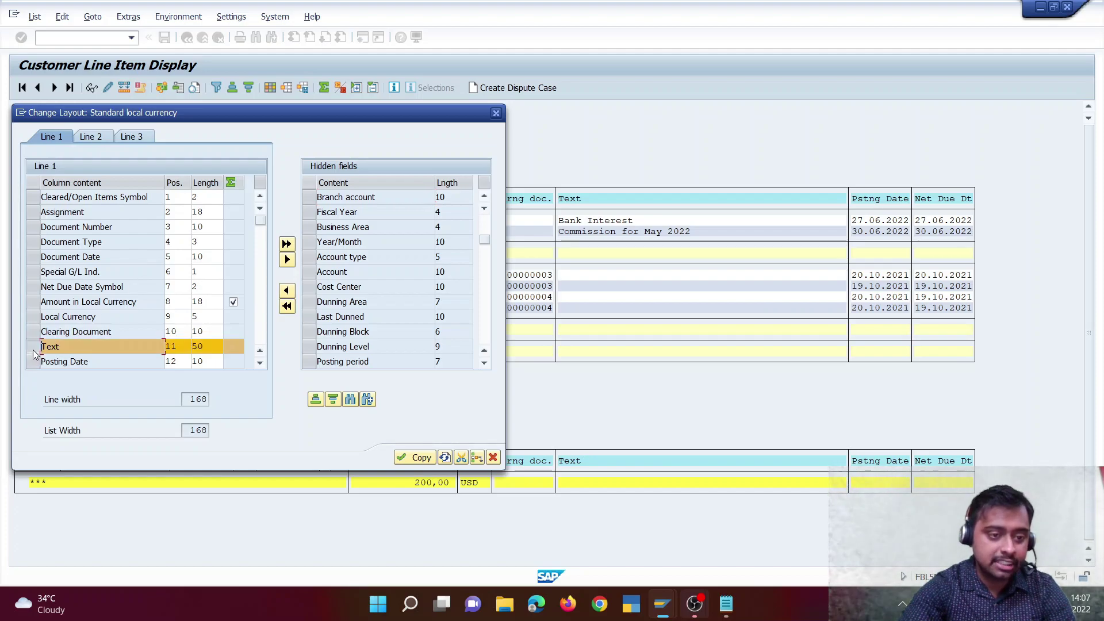
left_click(287, 259)
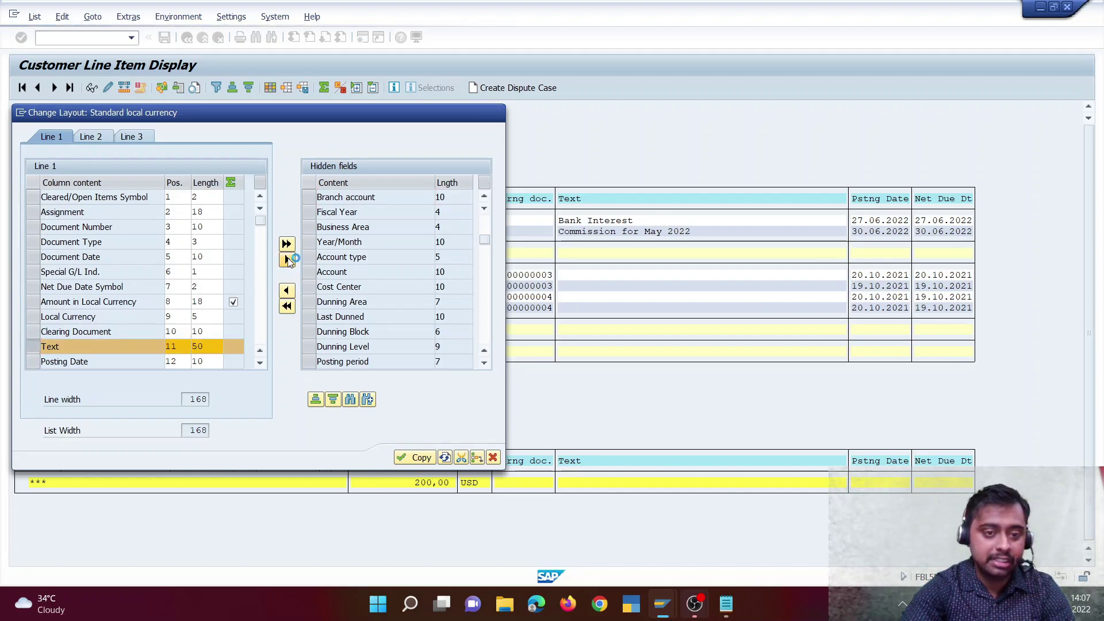
left_click(419, 458)
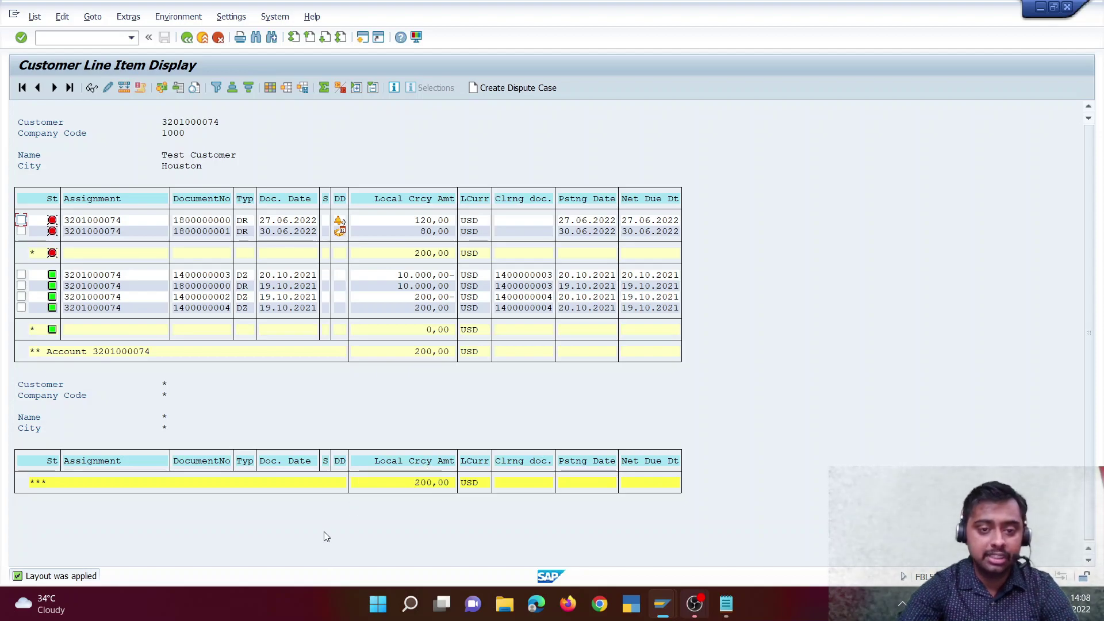
left_click(269, 87)
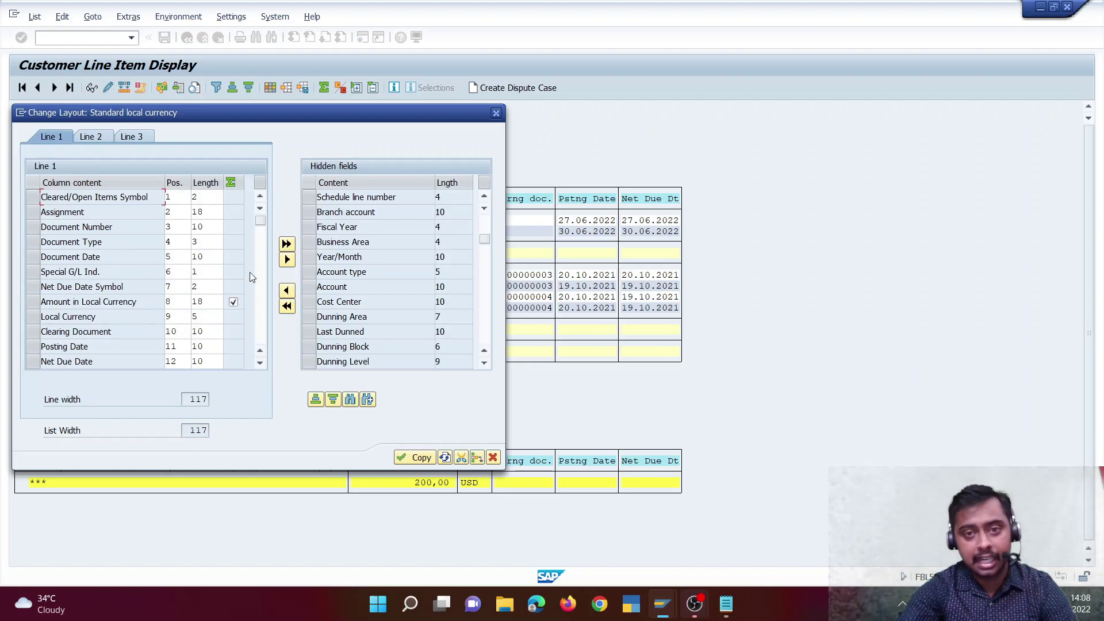
left_click(422, 458)
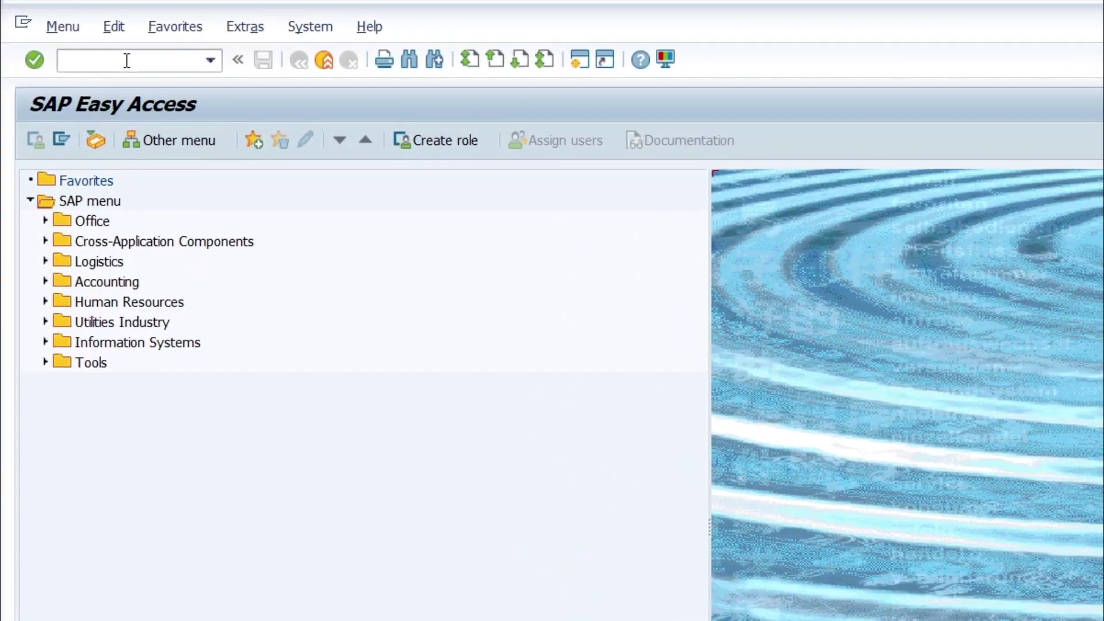
Open the contract account display from SAP Easy Access with transaction code fpl9
left_click(112, 55)
type("fpl9")
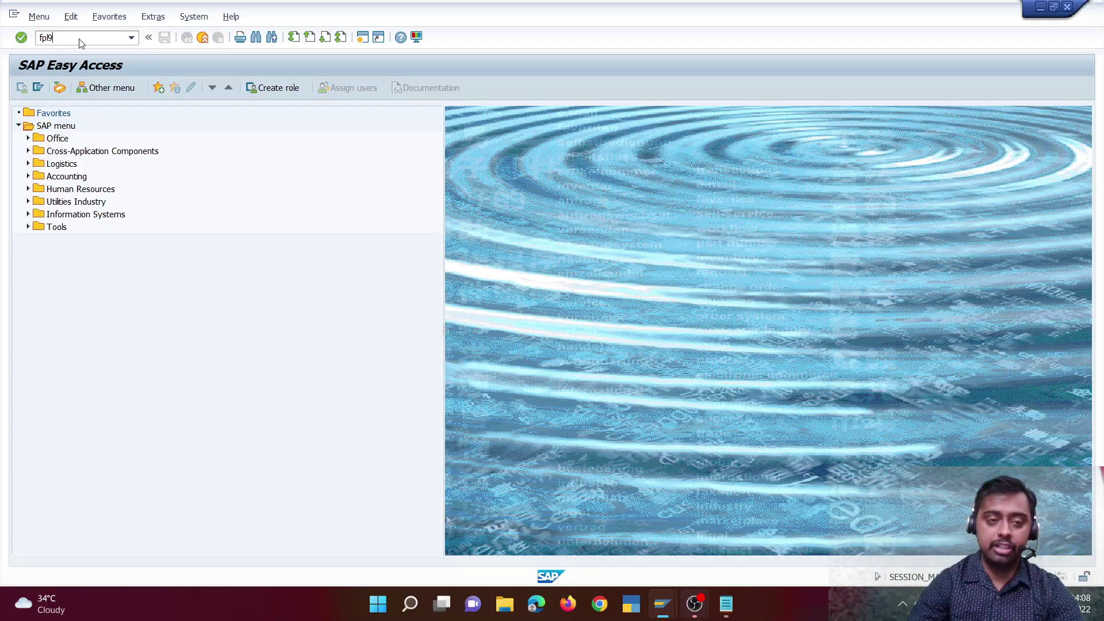
key("Return")
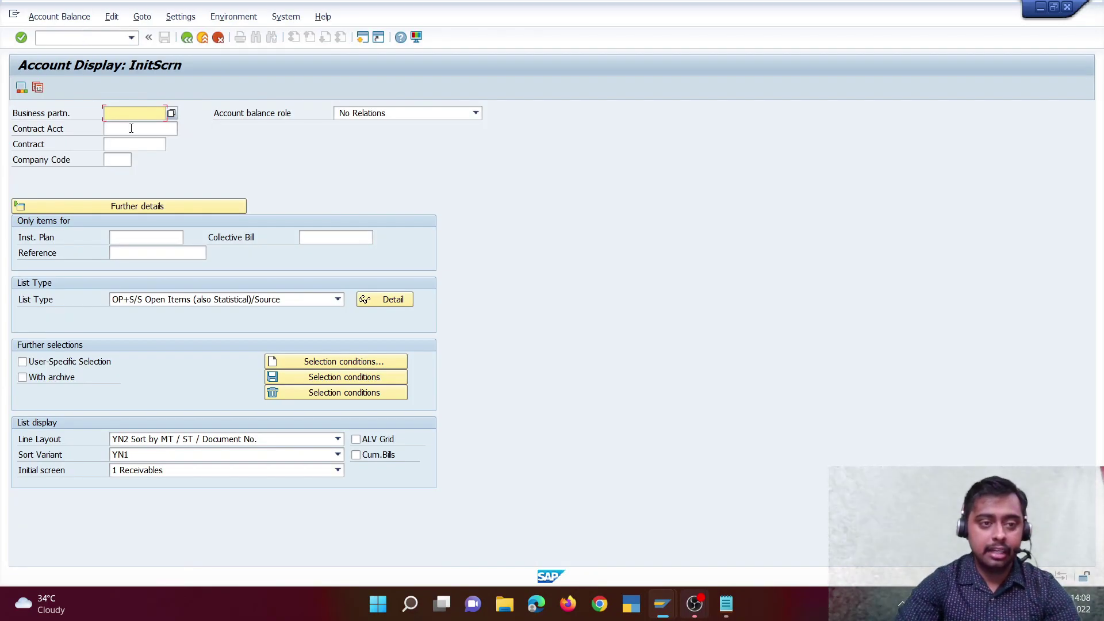
Display the business partner's account with list type ALL ITEMS and line layout 106 1006 Line Layout FPL9
type("272")
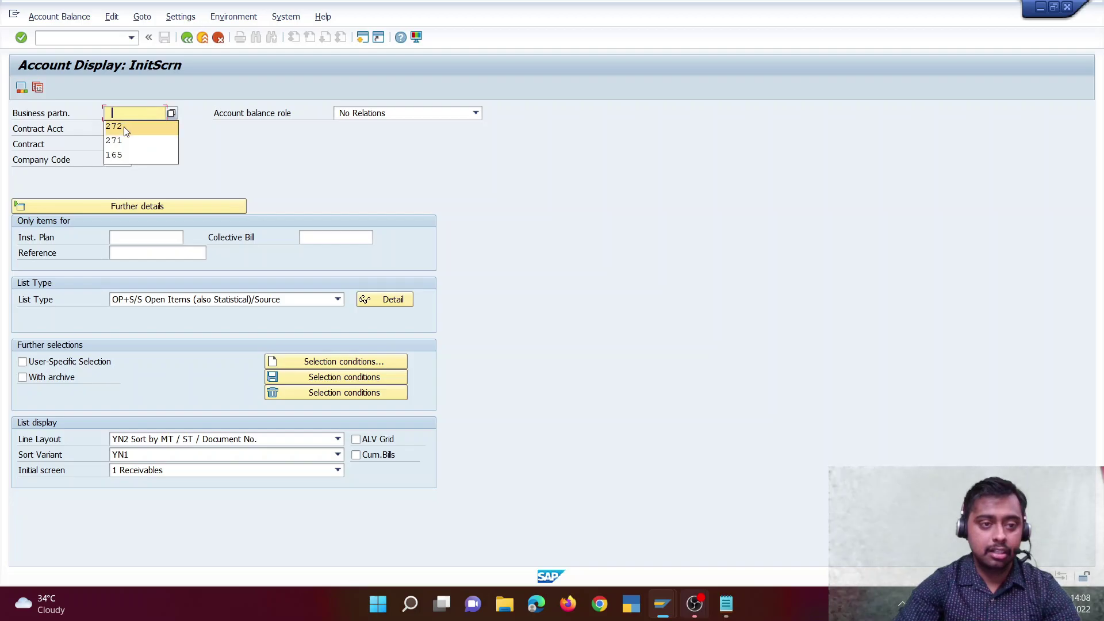
left_click(183, 304)
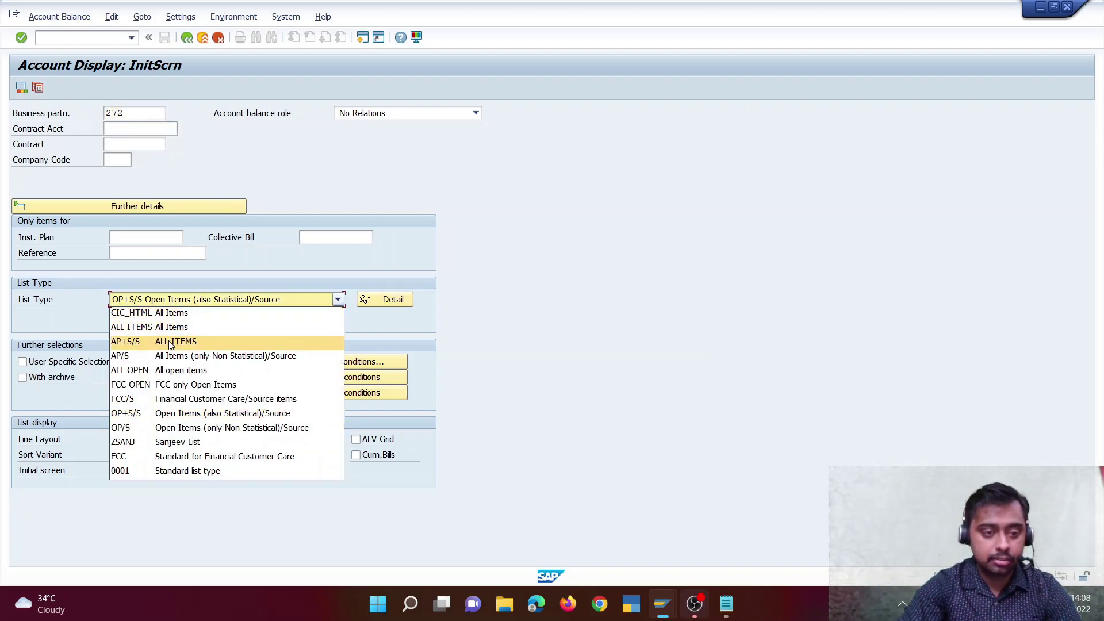
left_click(170, 327)
left_click(187, 440)
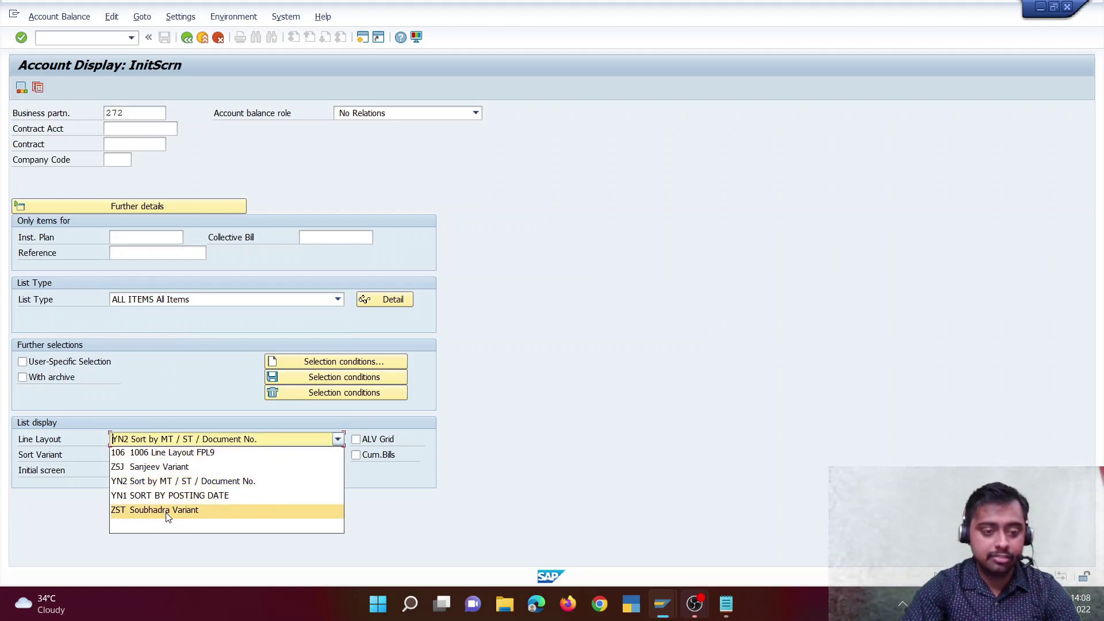
left_click(178, 452)
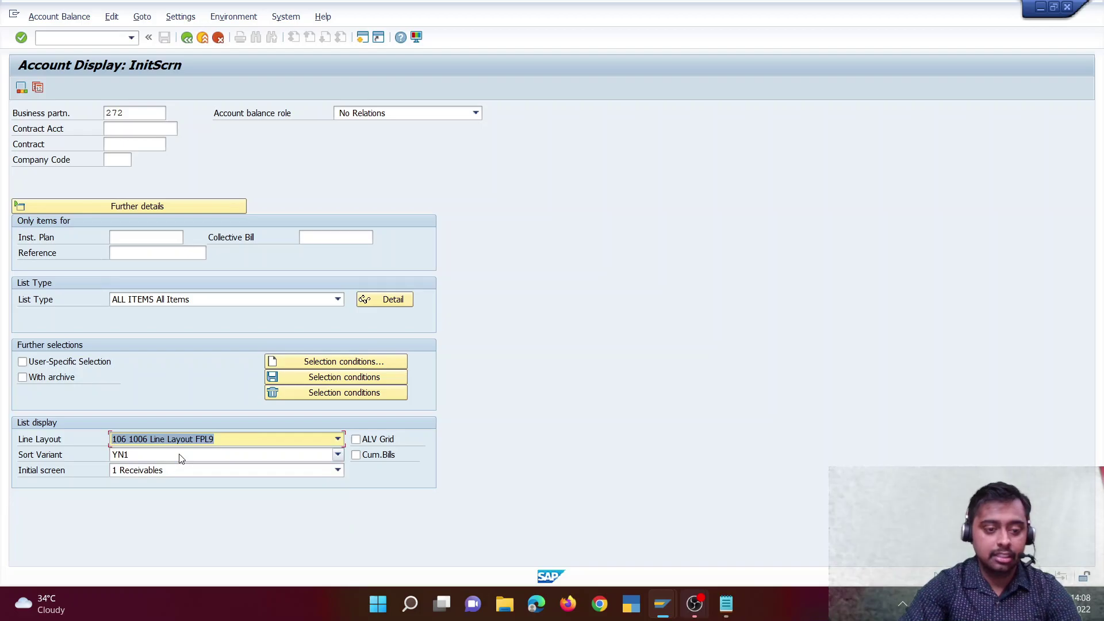
key("Return")
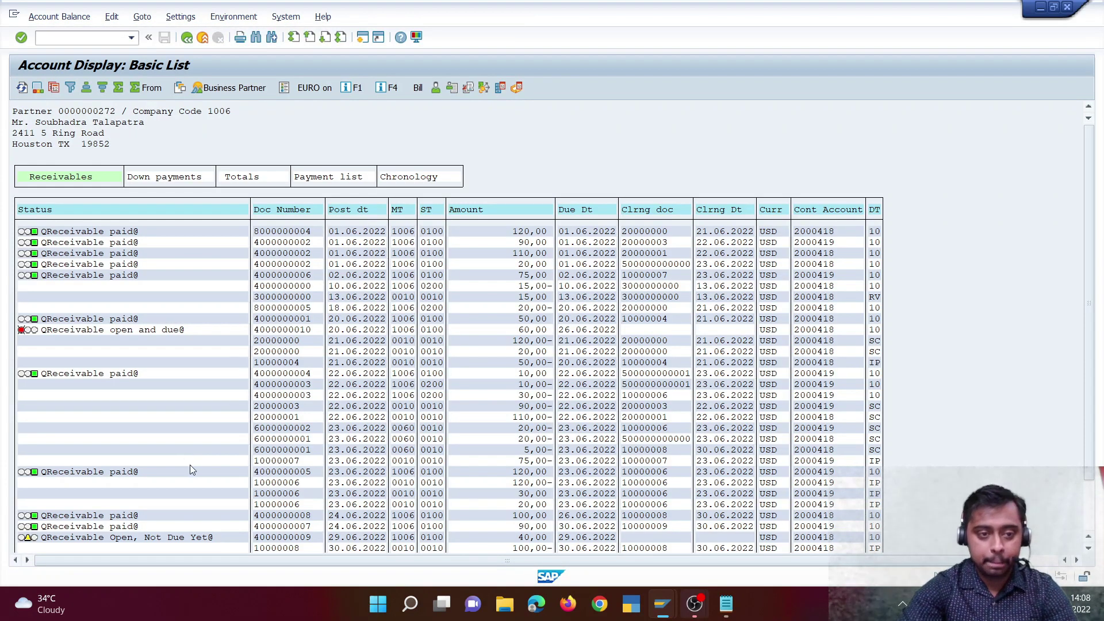
Return to the selection screen and redisplay the account restricted to the business partner's most recently used contract account number
left_click(187, 38)
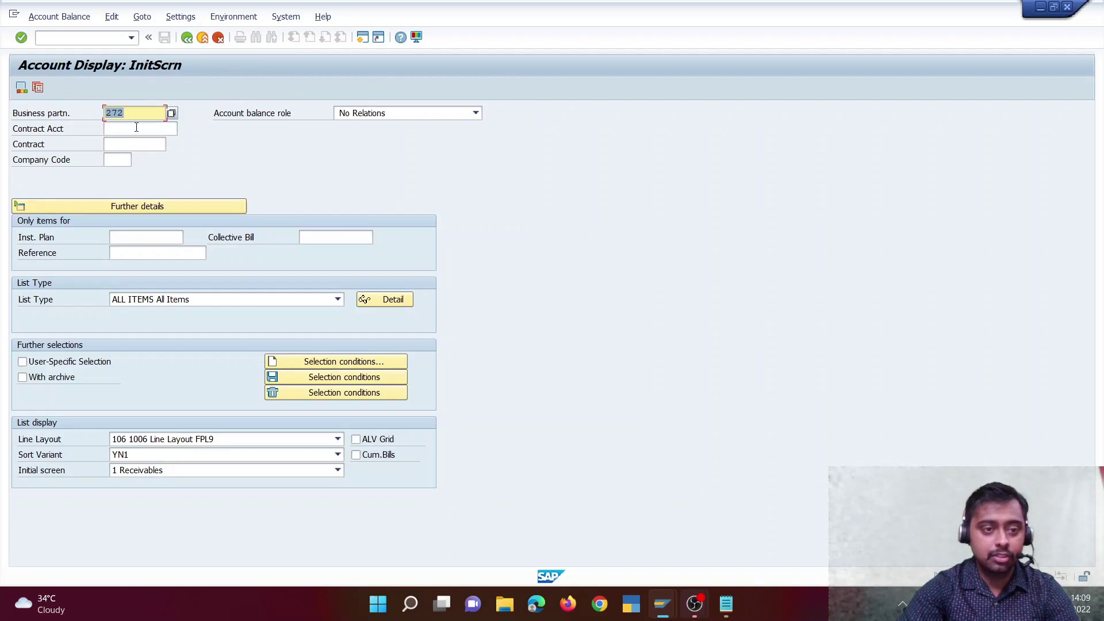
left_click(136, 127)
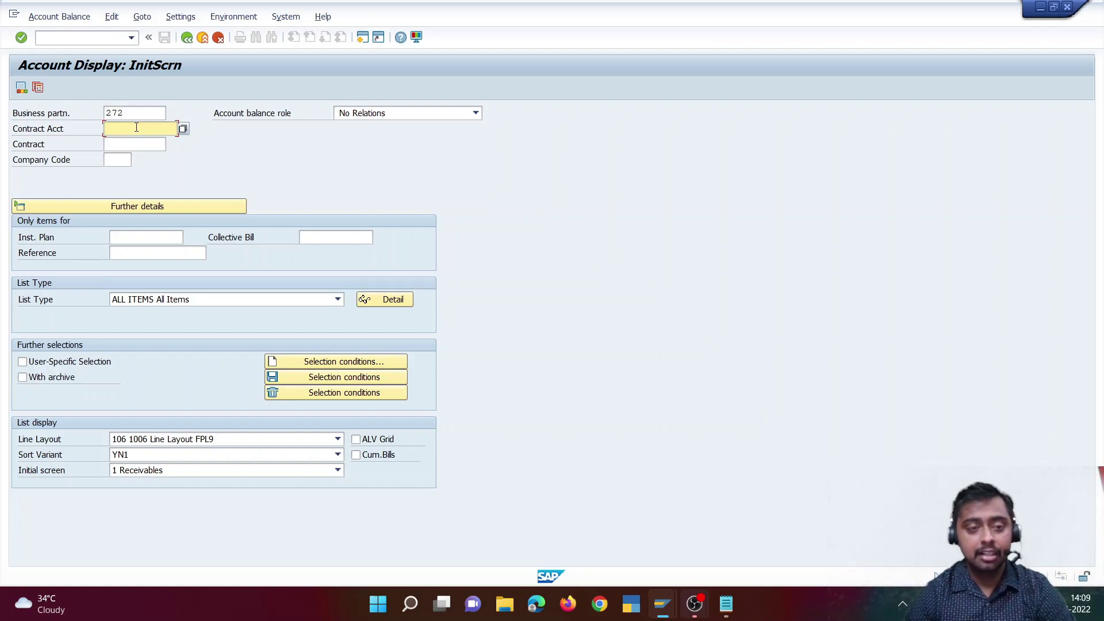
left_click(137, 127)
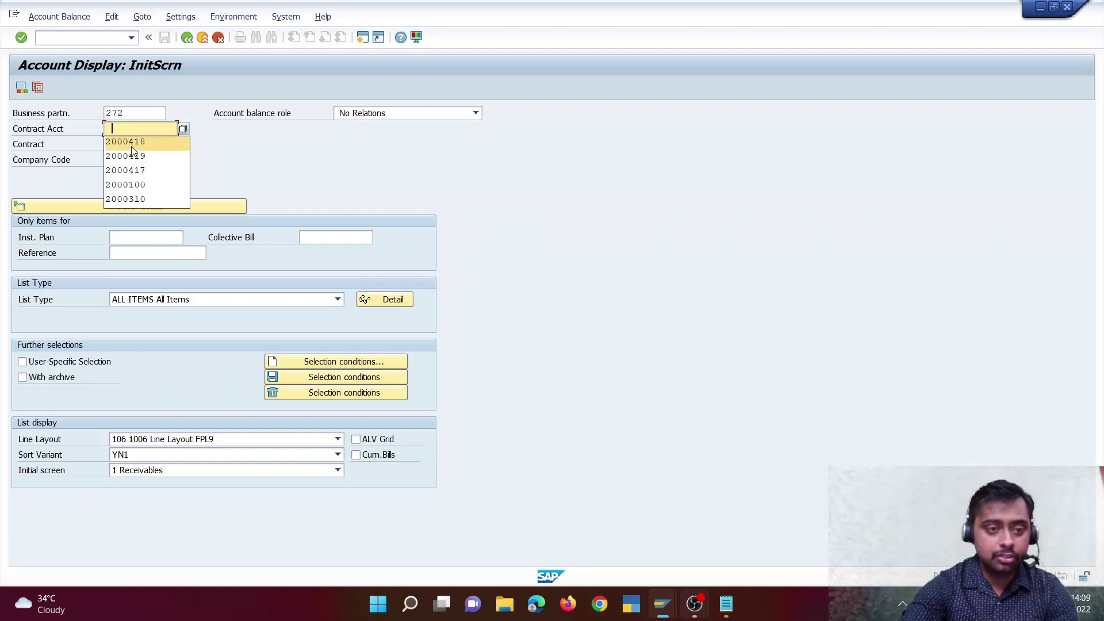
left_click(130, 144)
key("Return")
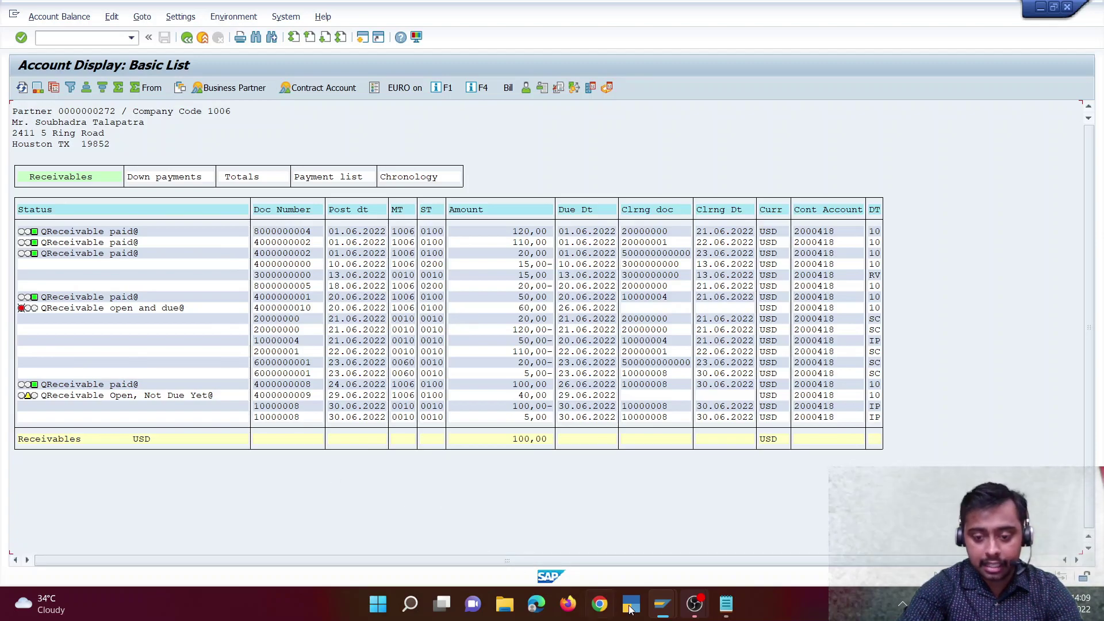
Switch back to the Customer Line Item Display window to compare it with the contract account display
mouse_move(655, 612)
left_click(667, 543)
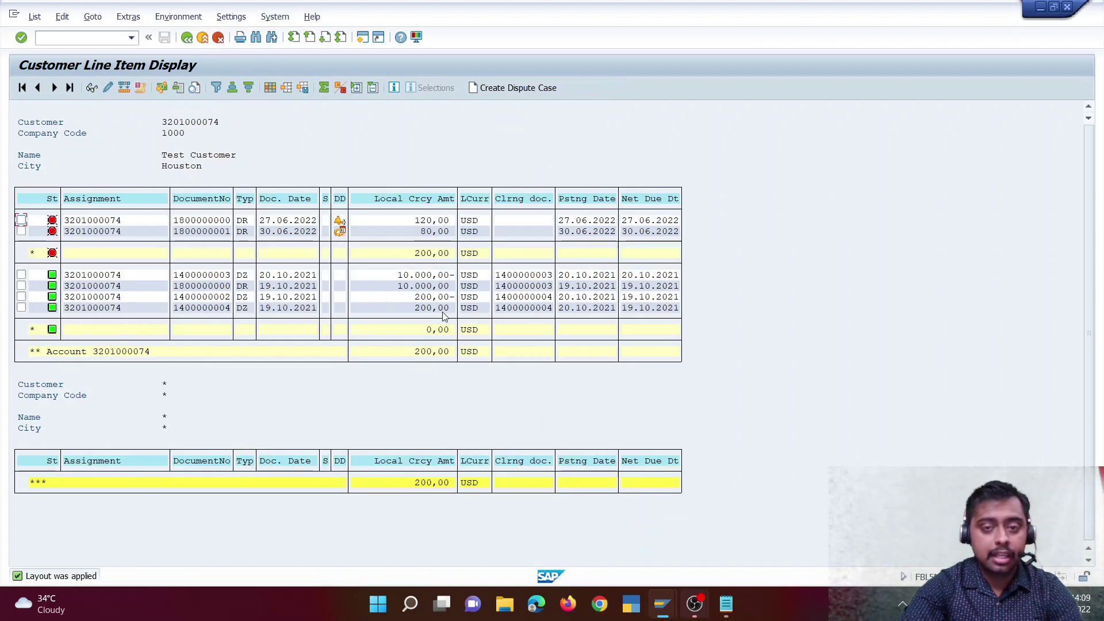
Return to the customer line item selection and display the open items at key date 30.06.2022
left_click(187, 38)
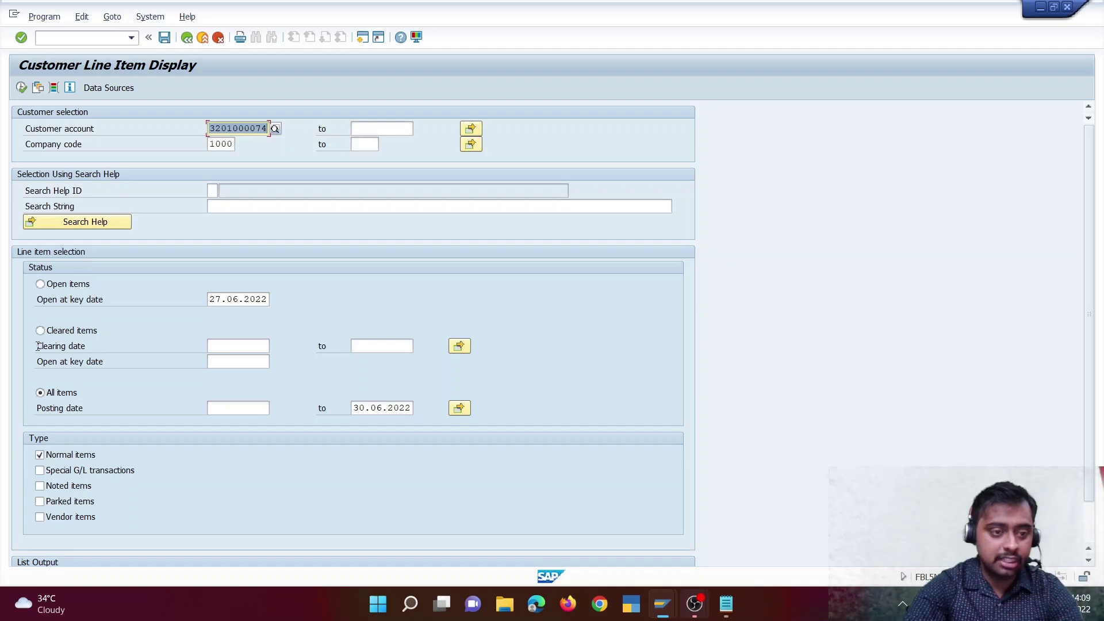
left_click(41, 286)
left_click(223, 299)
left_click_drag(223, 299, 198, 300)
type("30")
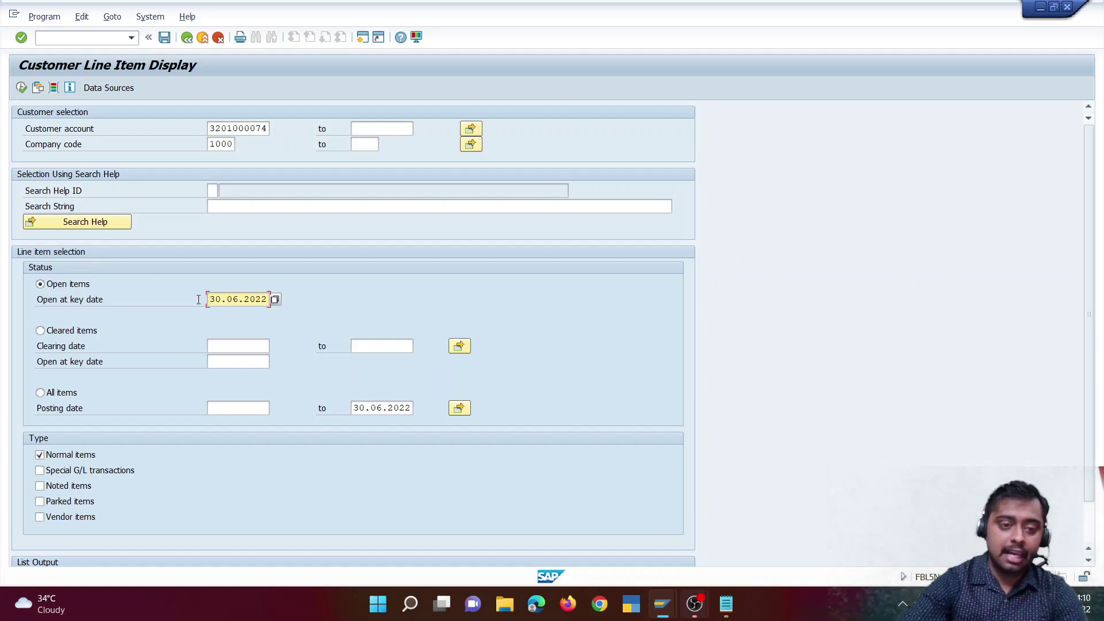
key("F8")
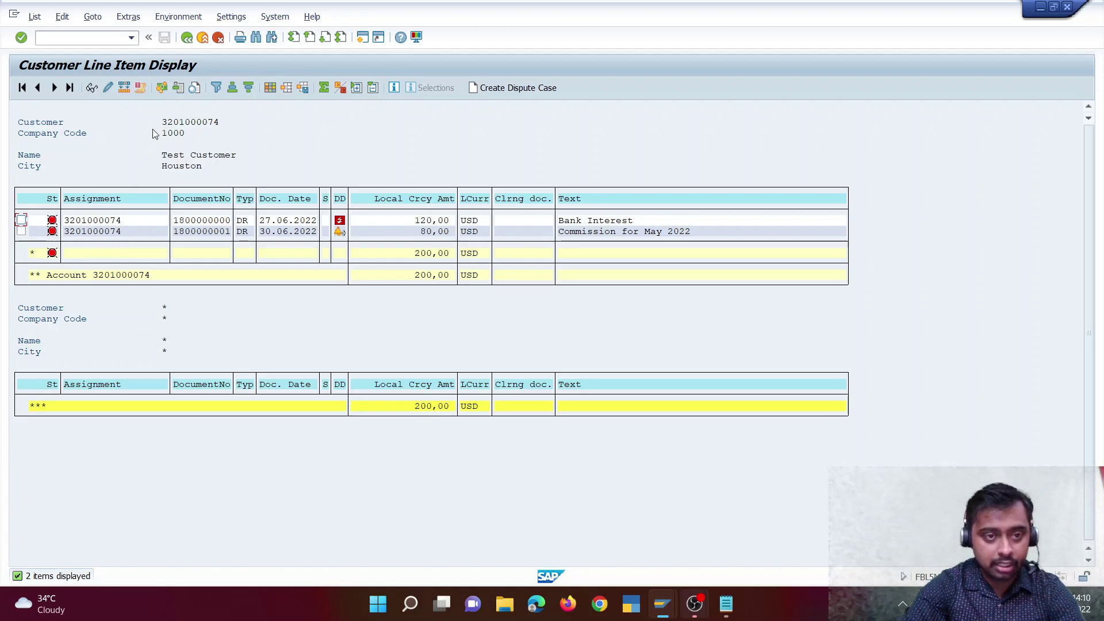
Return to the selection screen and display the cleared items with a clearing date up to 30.06.2022
left_click(187, 38)
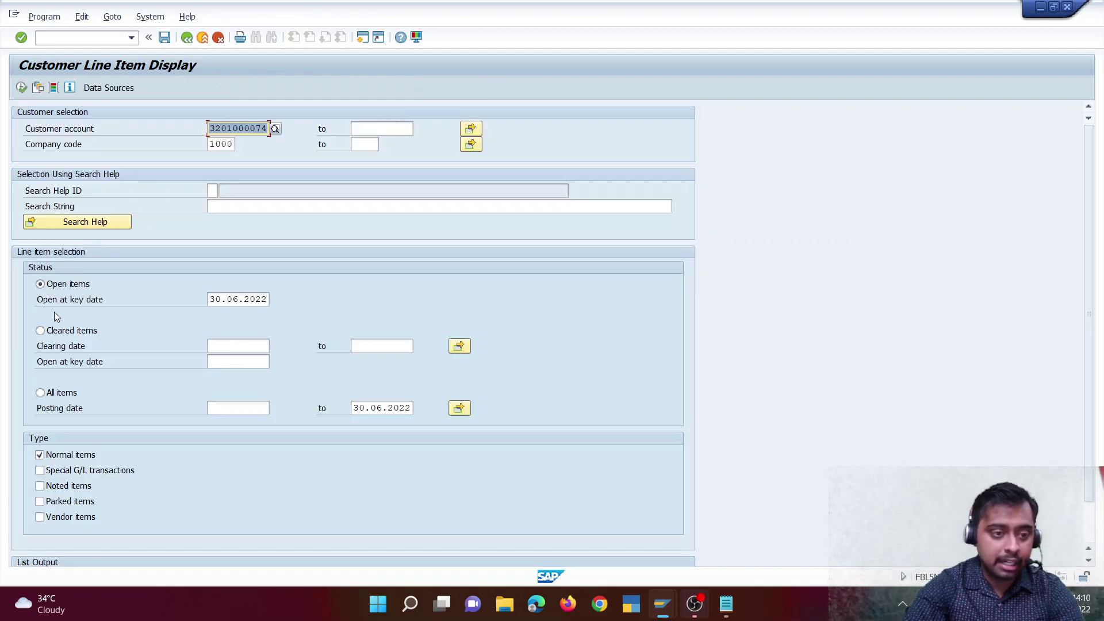
left_click(51, 331)
left_click(393, 347)
type("30.06.2022")
key("Return")
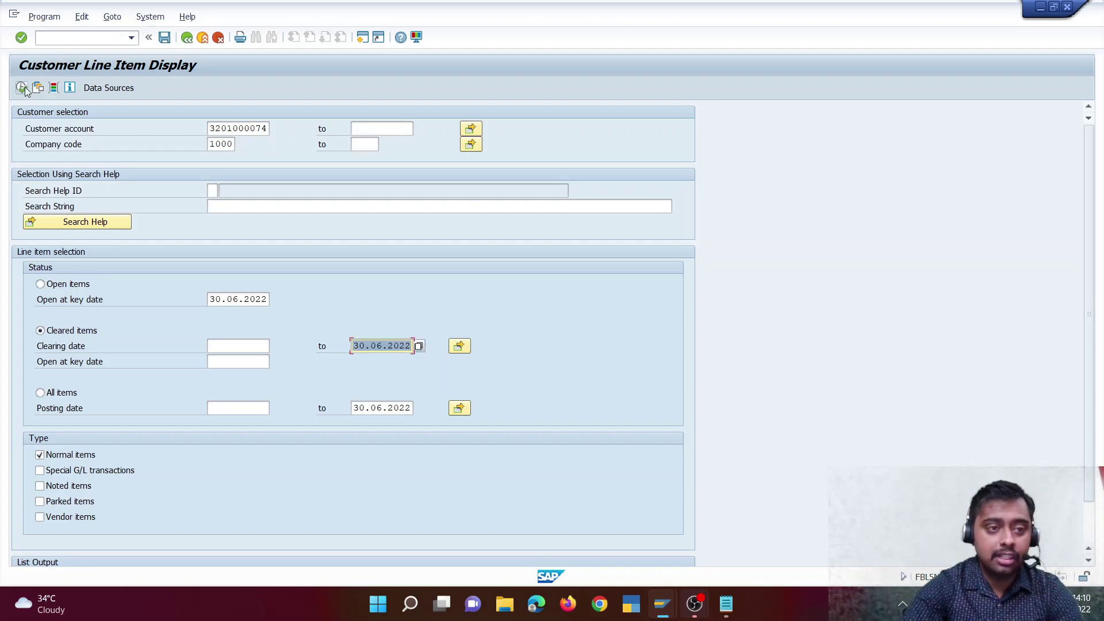
left_click(25, 87)
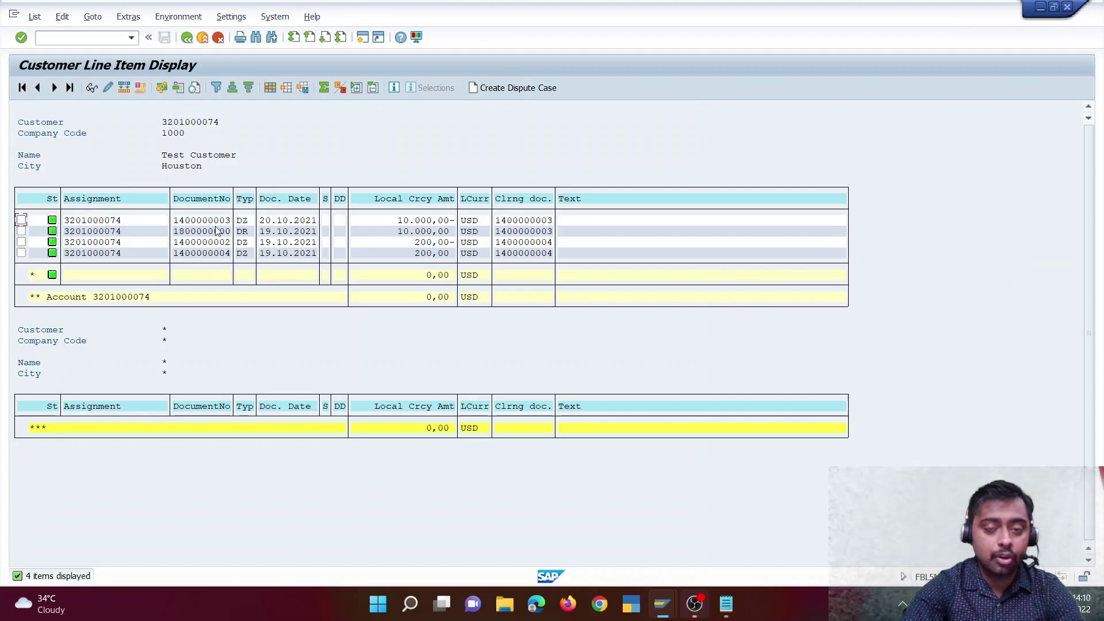
Return to the selection screen and display all of the customer's items with posting dates up to 30.06.2022
left_click(186, 38)
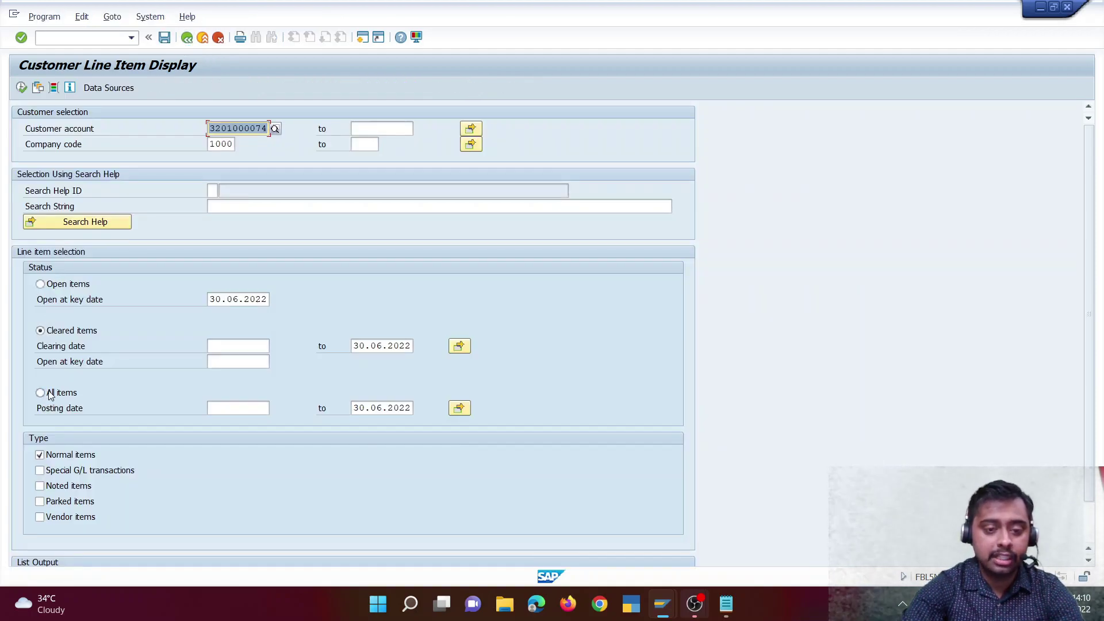
left_click(63, 393)
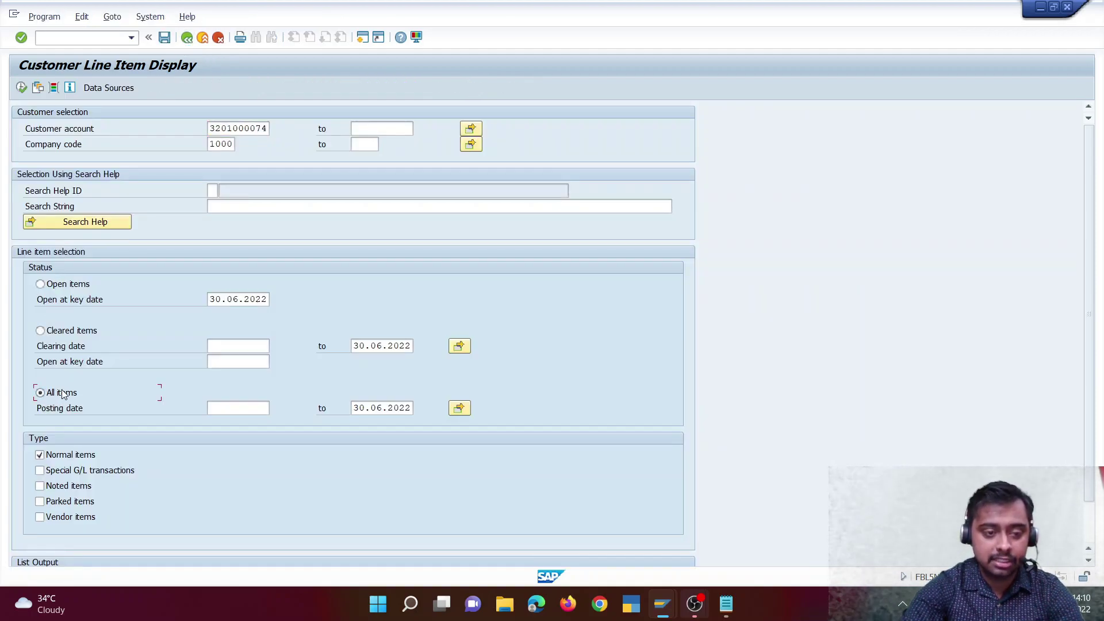
left_click(21, 87)
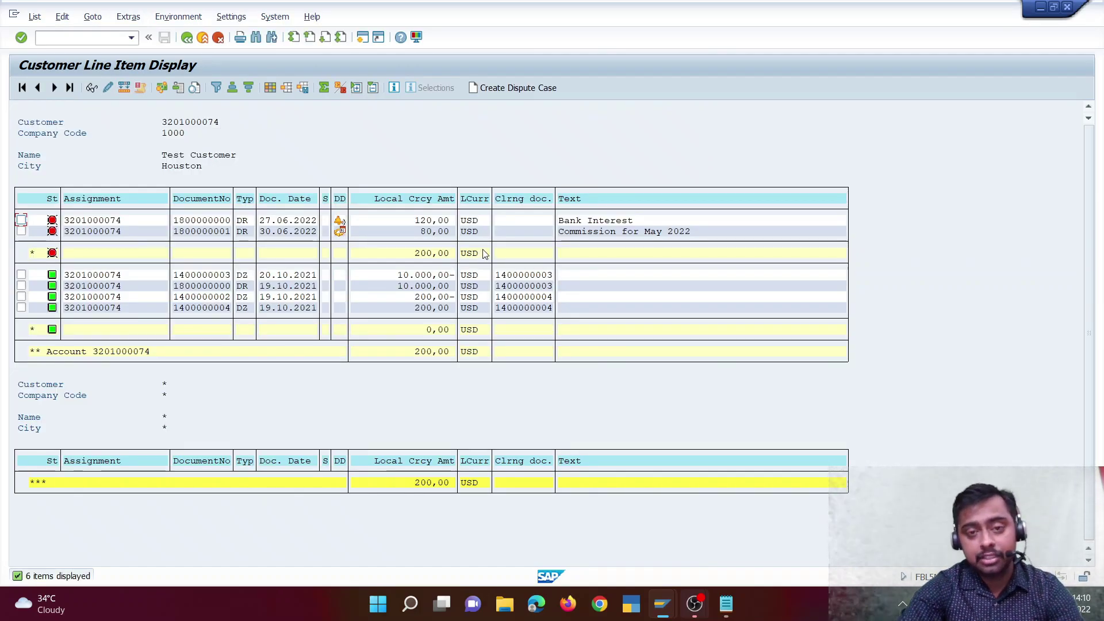
Switch to the Account Display window and redisplay its all-items list from the selection screen
mouse_move(661, 601)
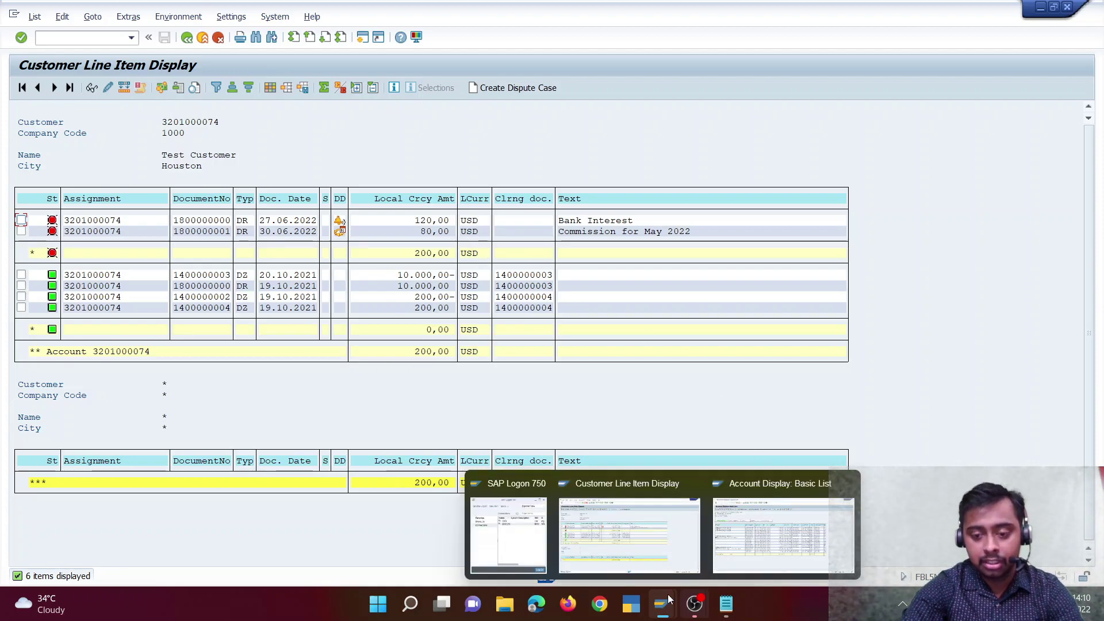
left_click(757, 544)
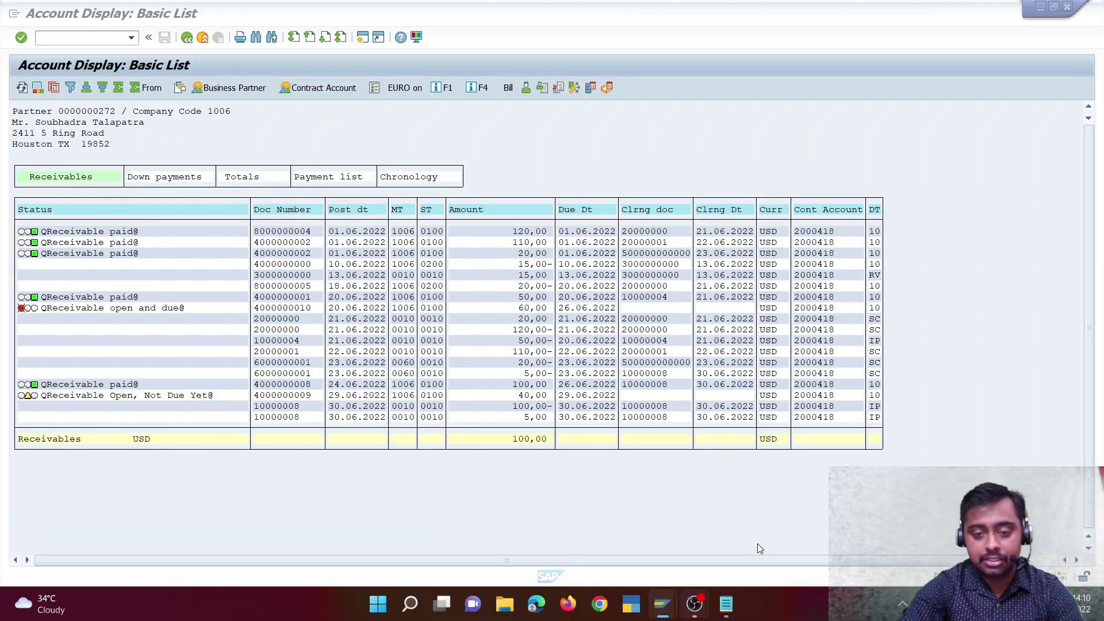
left_click(187, 39)
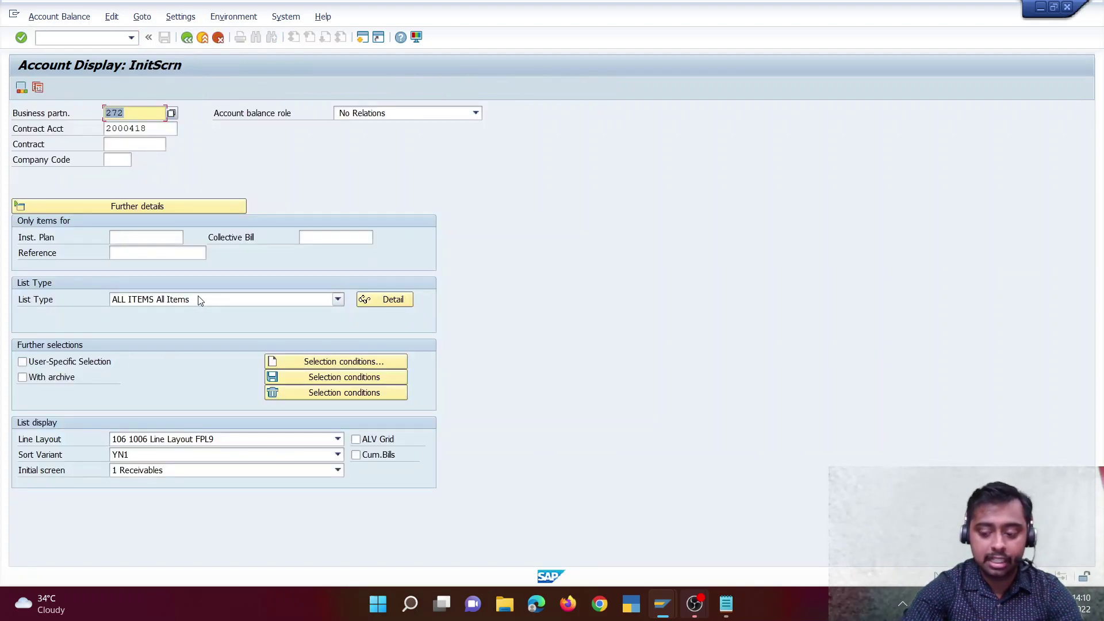
key("Return")
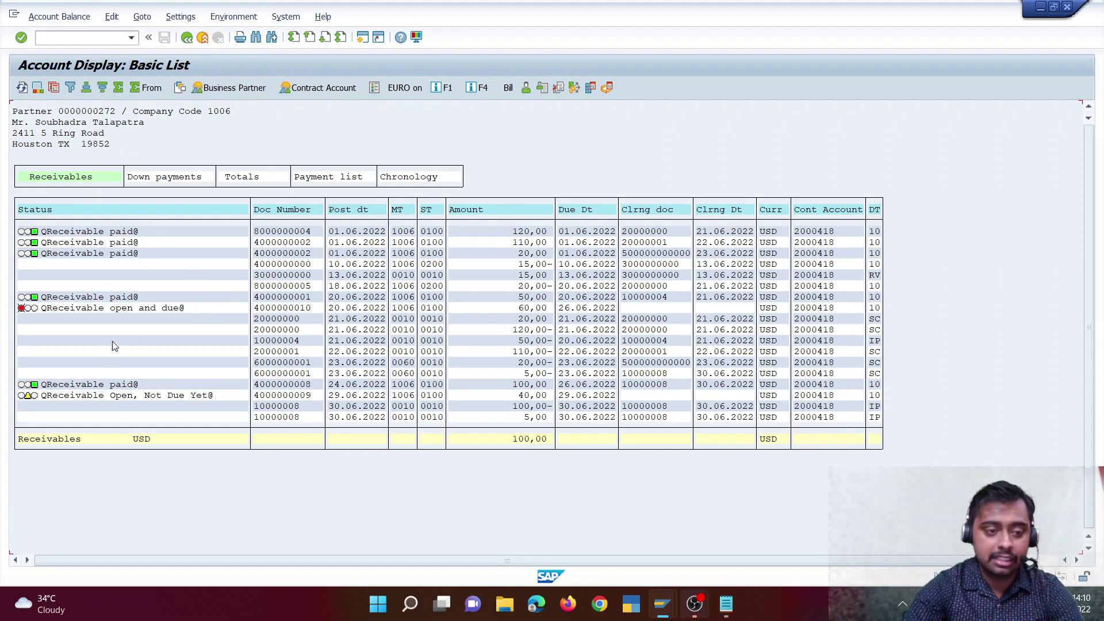
Return to the account display selection and redisplay the account with list type ALL OPEN All open items
left_click(187, 38)
left_click(264, 300)
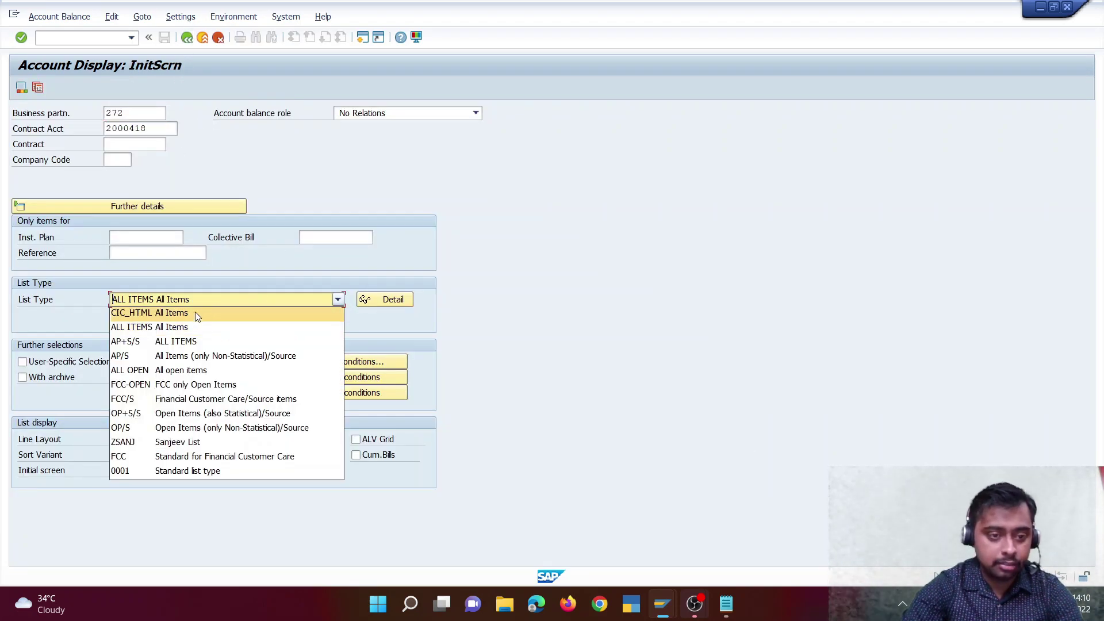
left_click(174, 372)
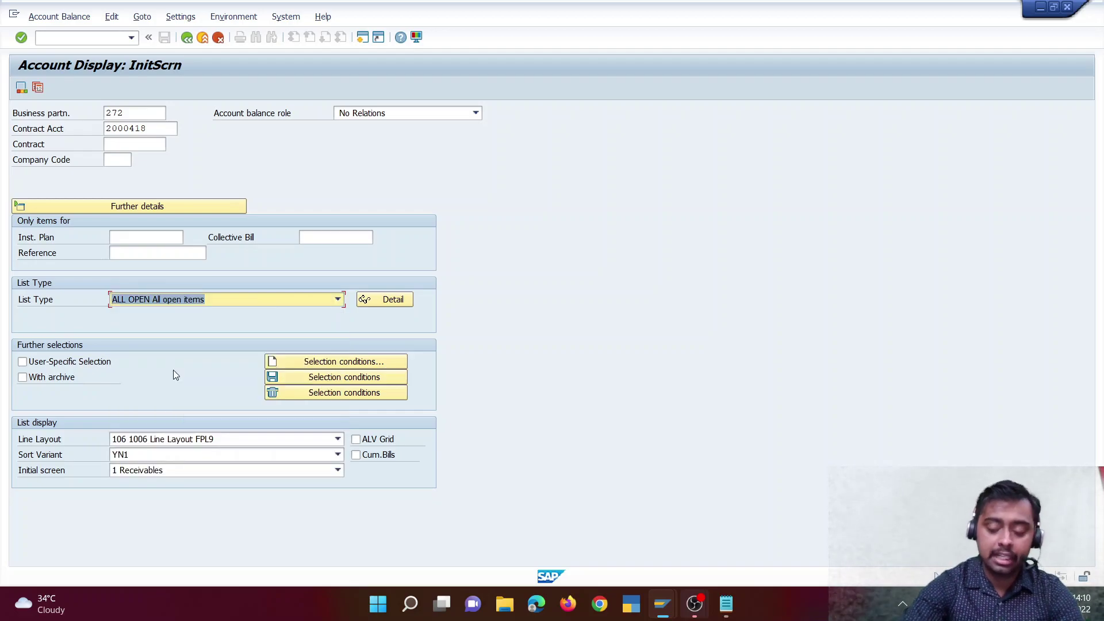
key("Return")
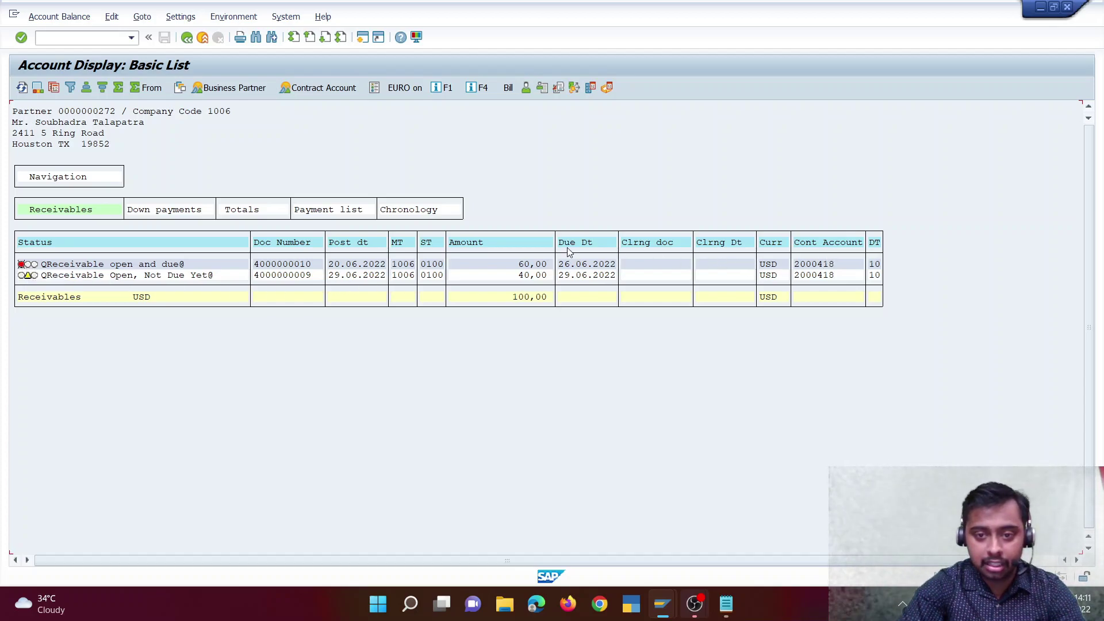
Examine the due dates of both open receivables, view the document details of the 60,00 USD item, and return to the list
left_click(569, 266)
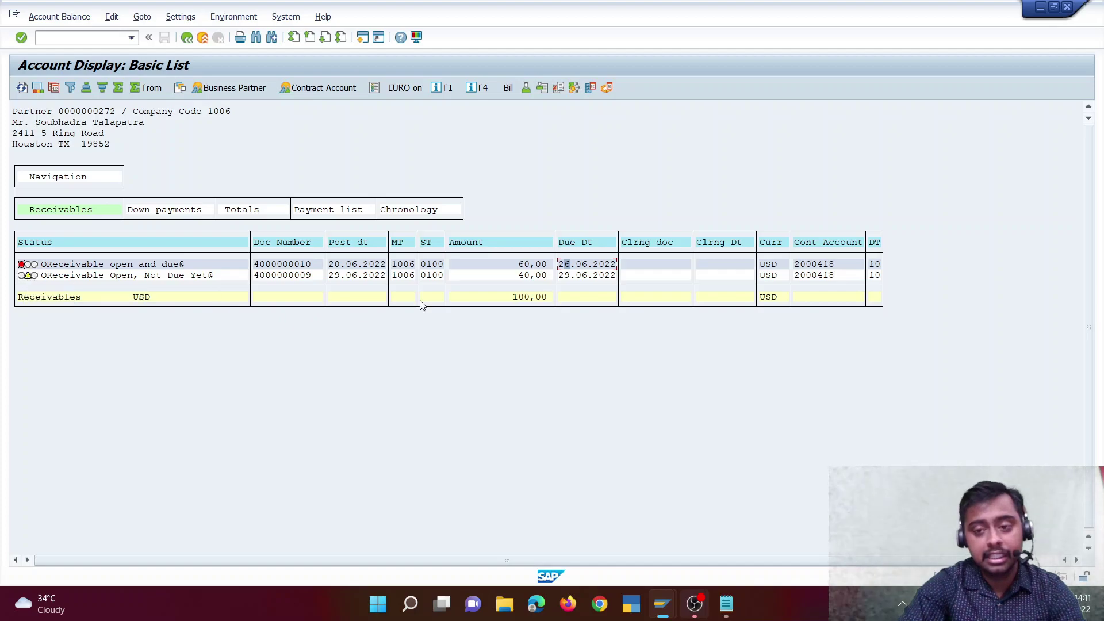
left_click(569, 275)
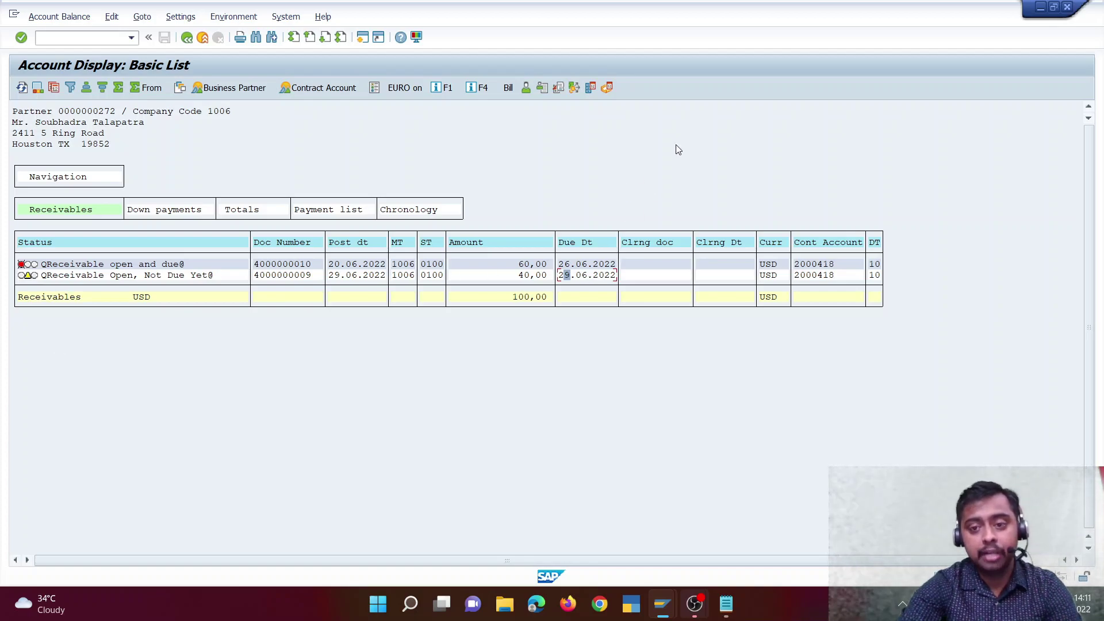
double_click(294, 266)
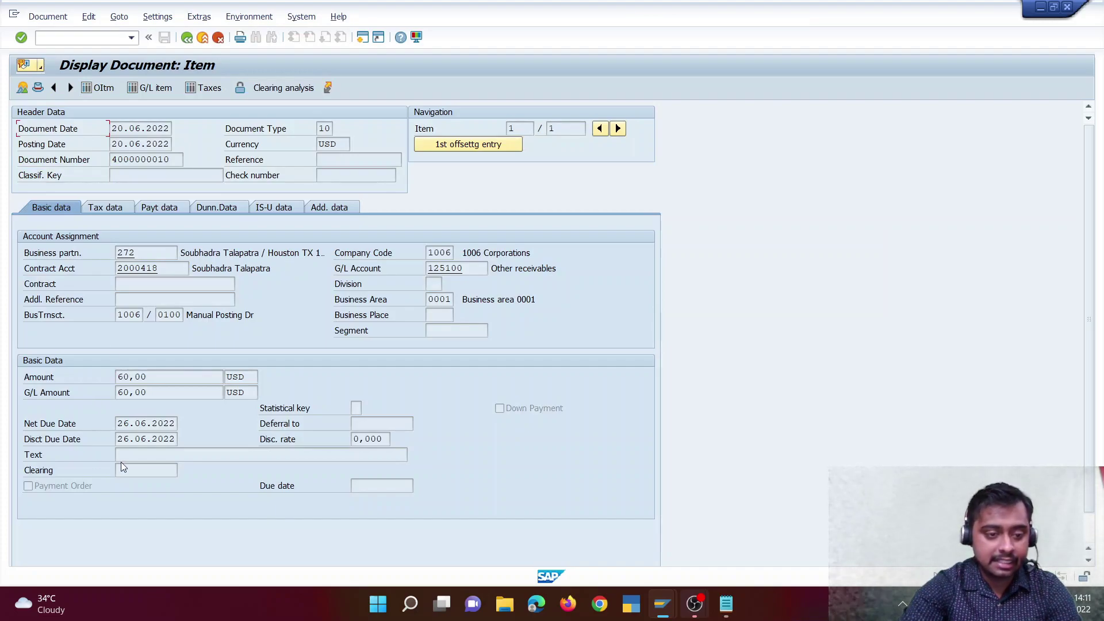
left_click(189, 39)
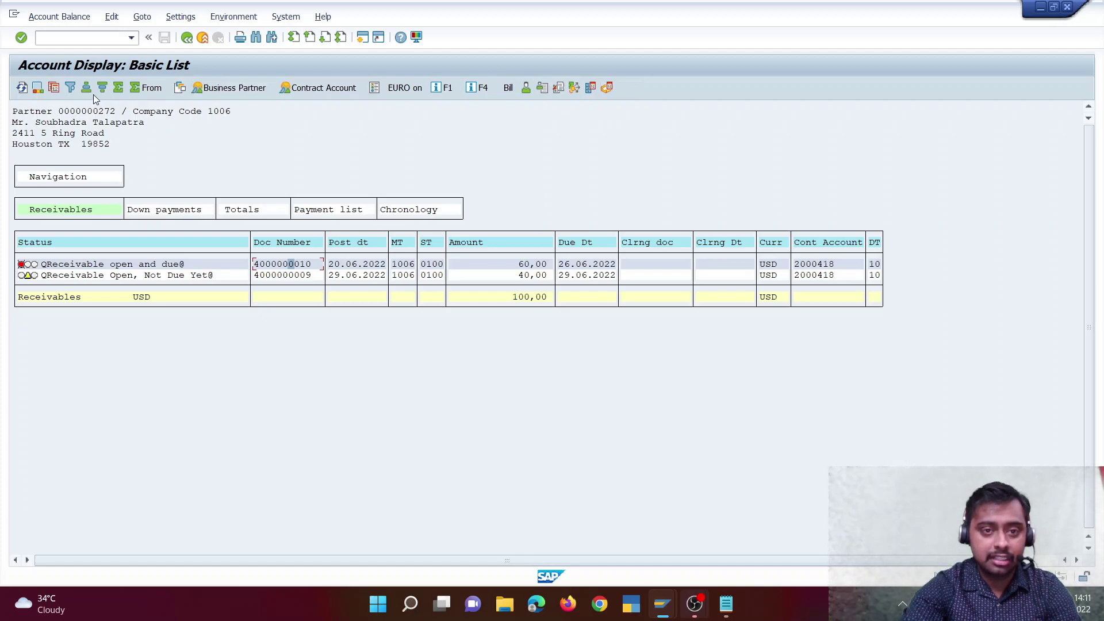
Switch to the Customer Line Item Display, look at its column layout settings, and close them without changes
key("alt+Tab")
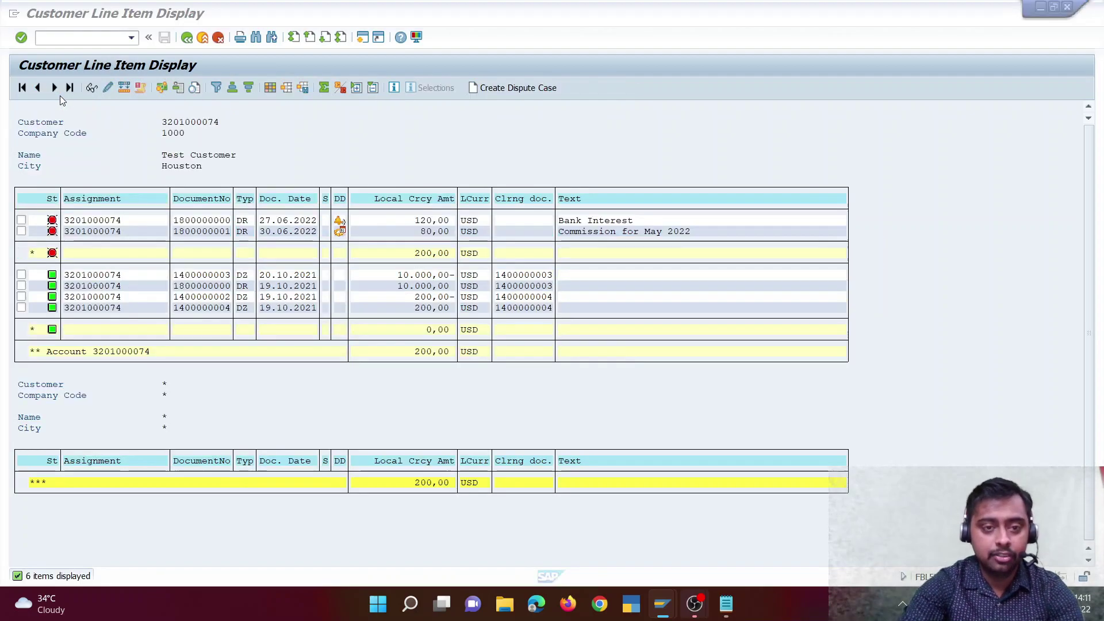
left_click(270, 88)
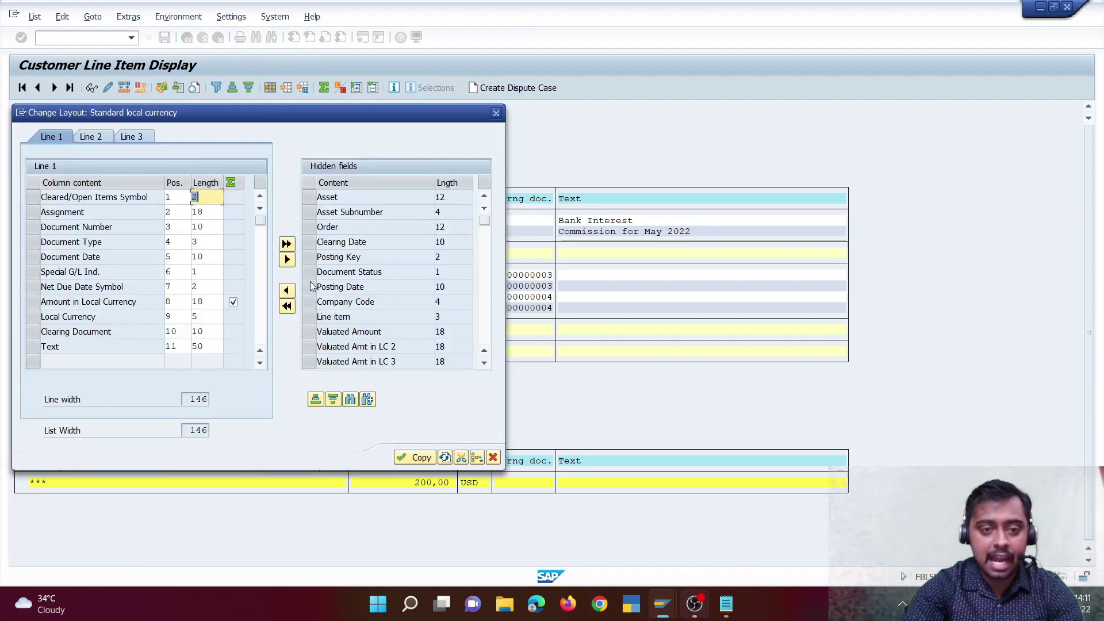
left_click(496, 113)
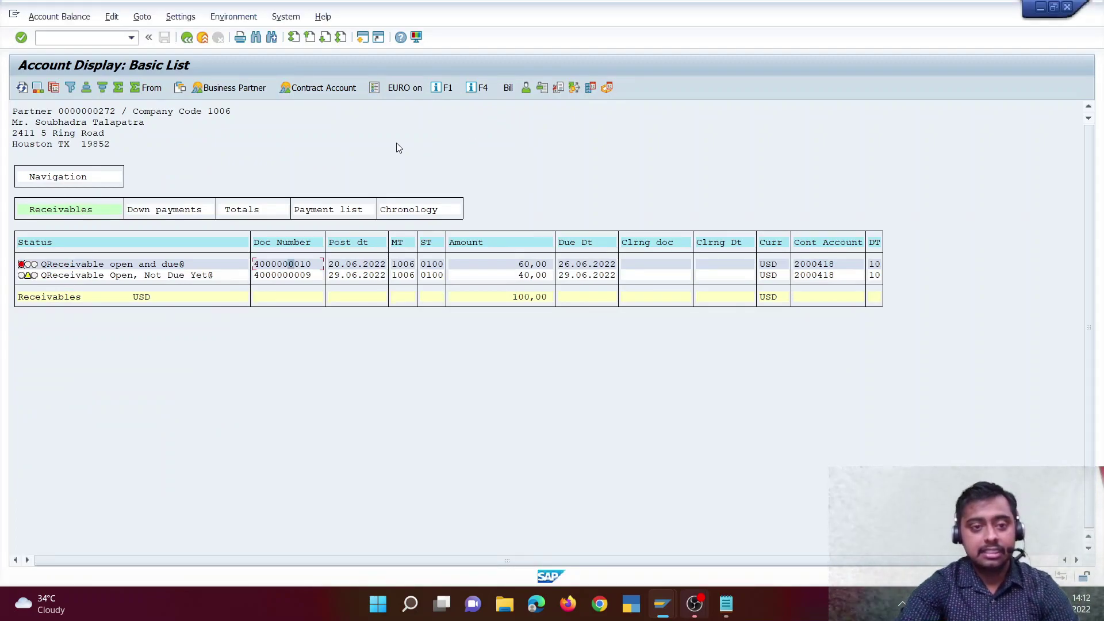
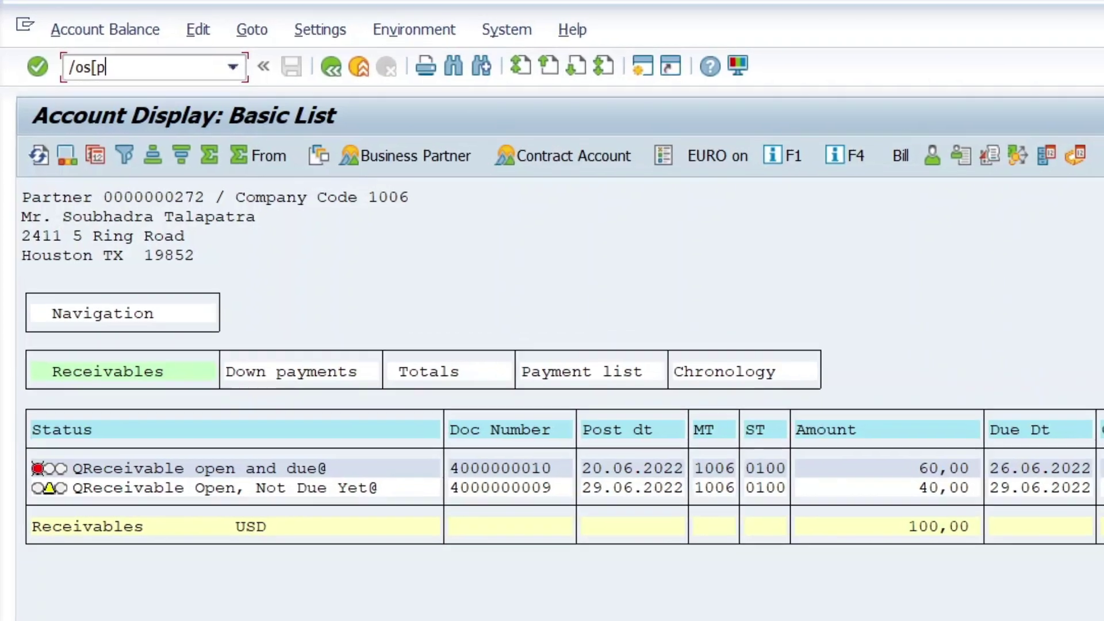
Open the SAP Reference IMG in a new session with transaction code spro
type("pro")
key("Return")
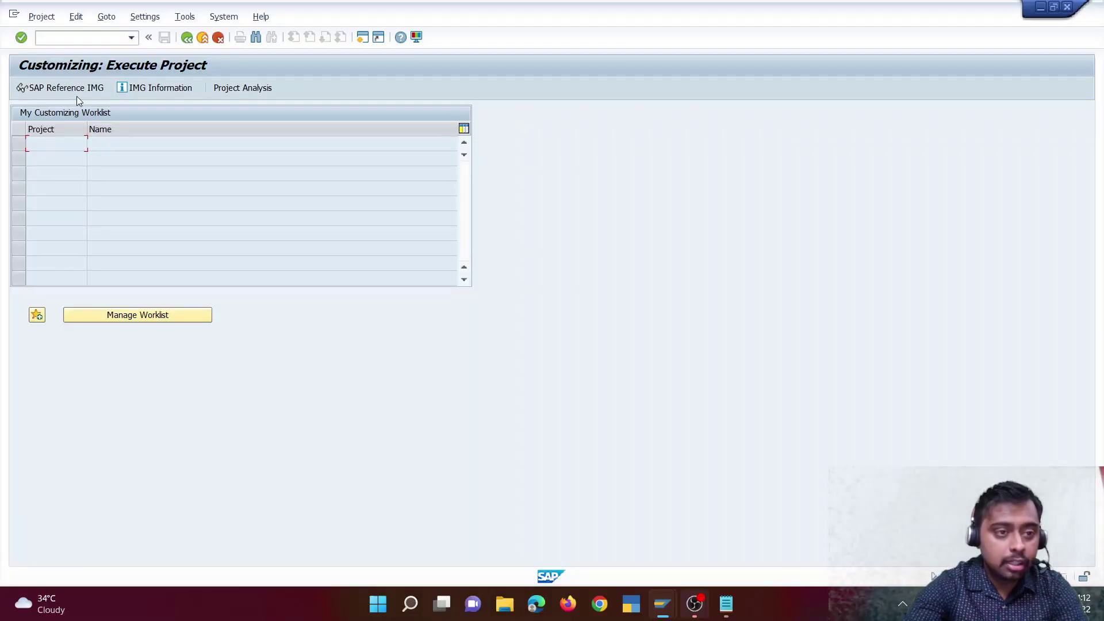
left_click(77, 93)
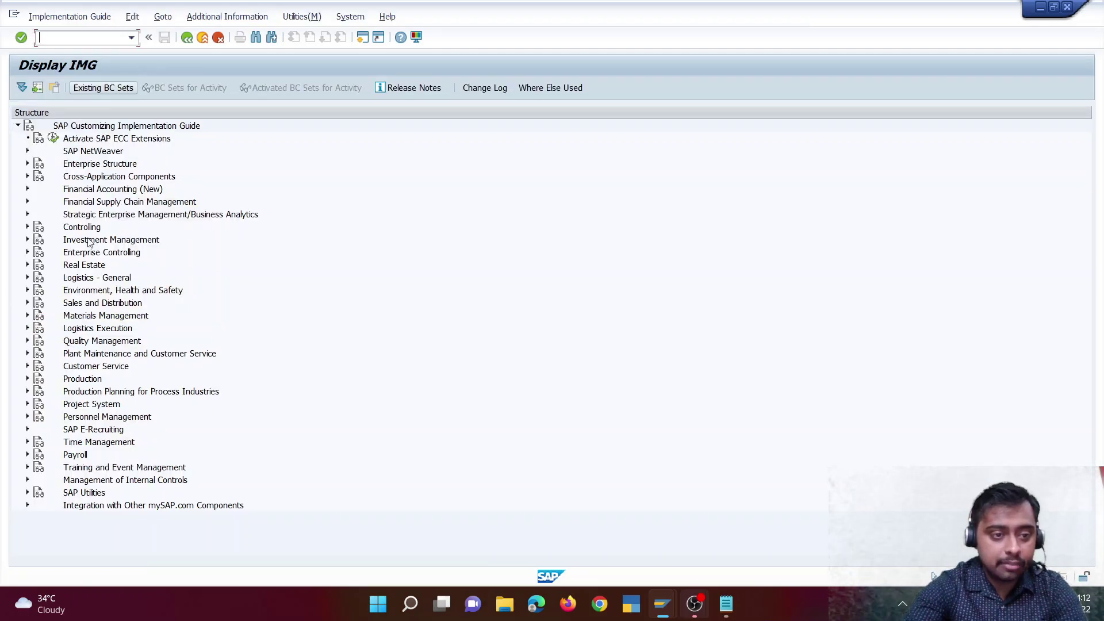
Open Define Line Layout Variants for Account Balance under Financial Accounting (New), Contract Accounts Receivable and Payable, Basic Functions, Account Balance Display
left_click(27, 189)
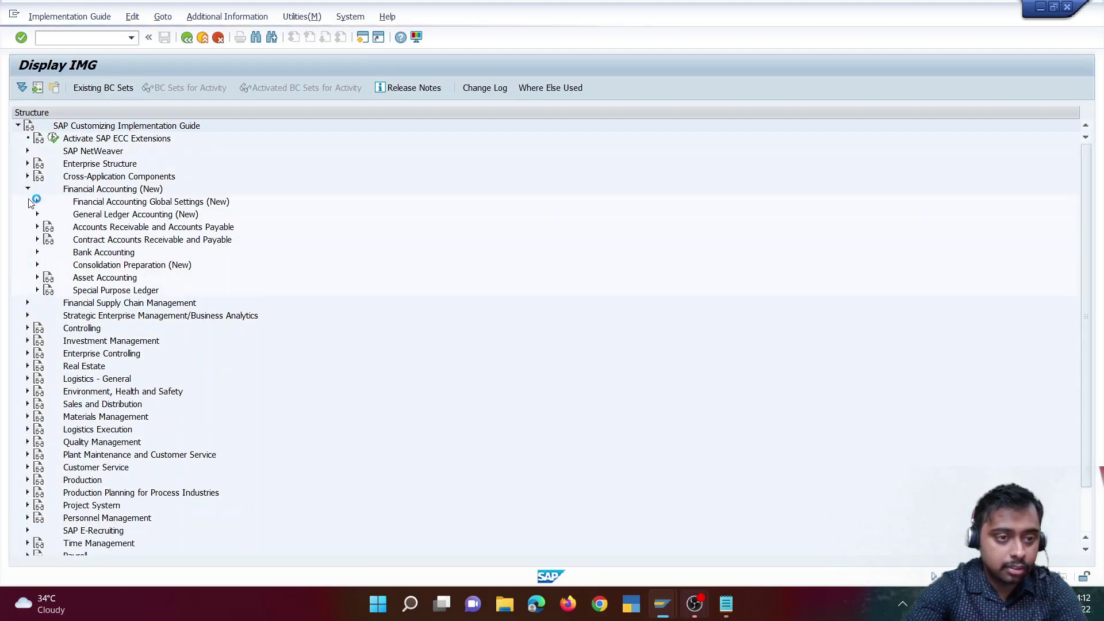
left_click(37, 239)
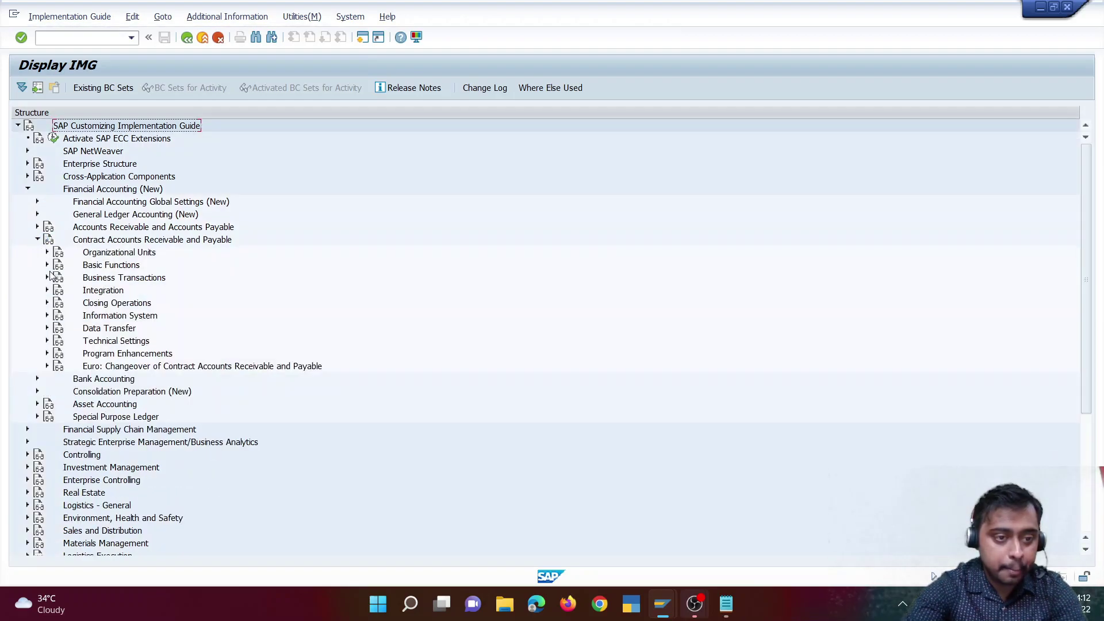
left_click(47, 266)
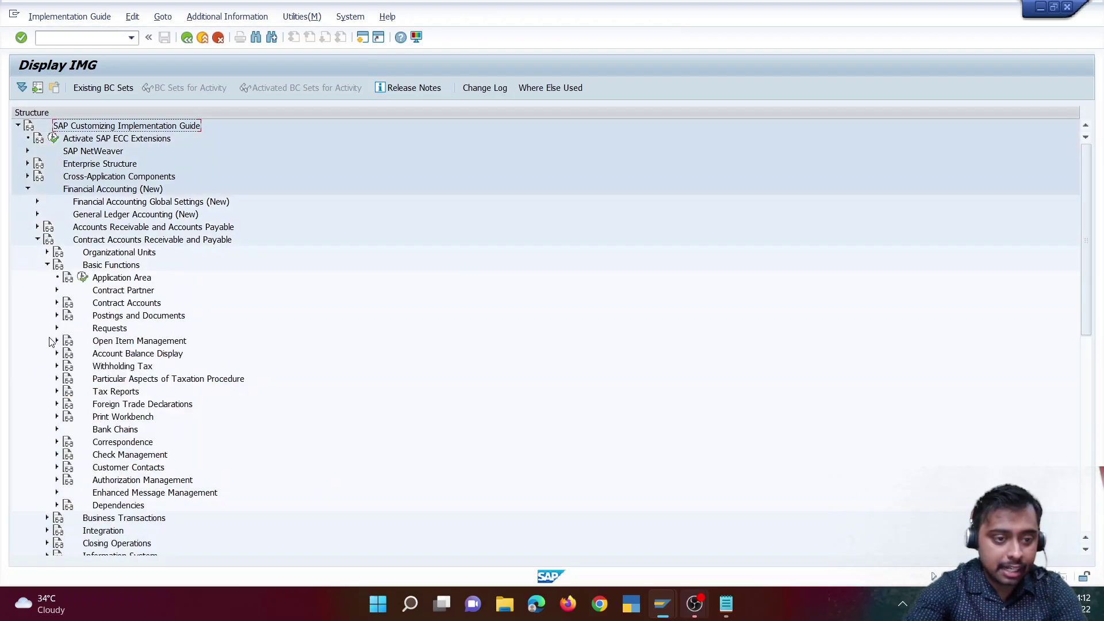
left_click(106, 355)
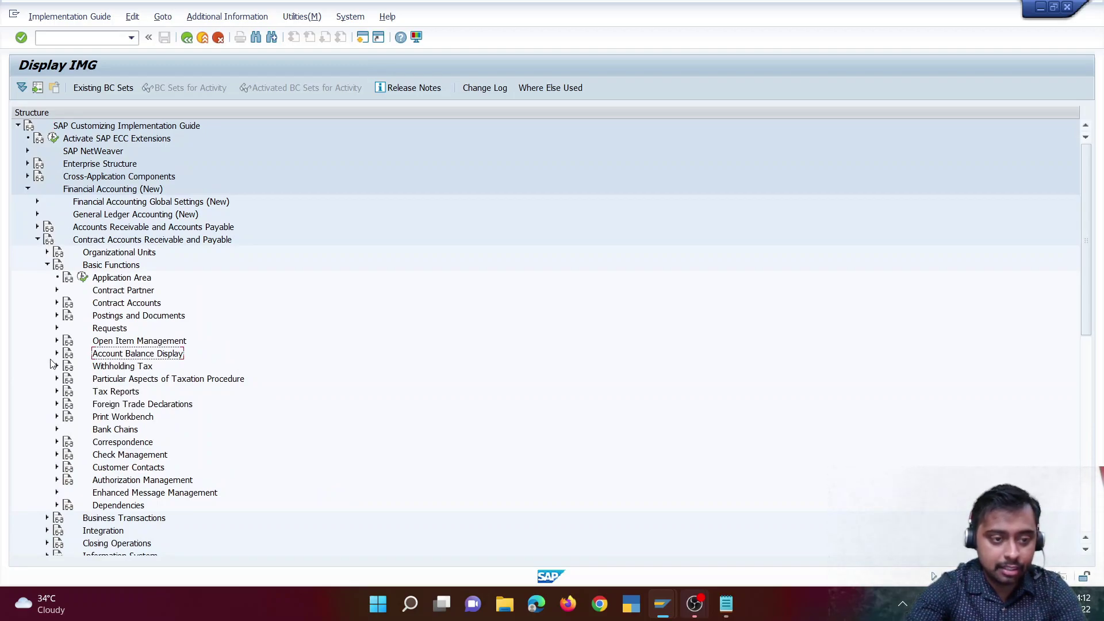
left_click(57, 354)
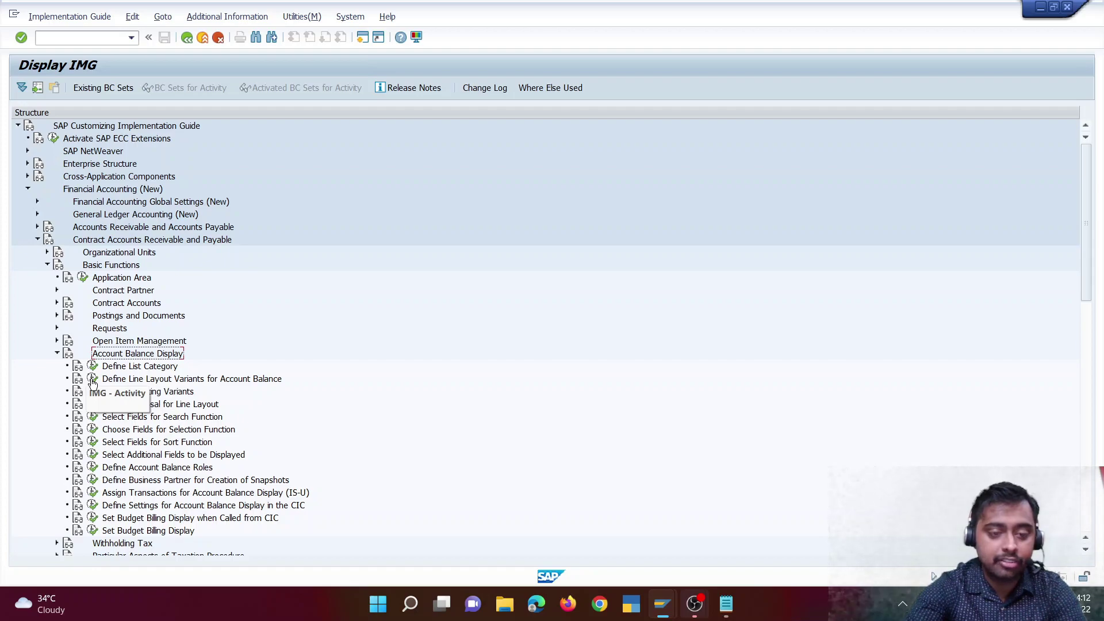
left_click(93, 382)
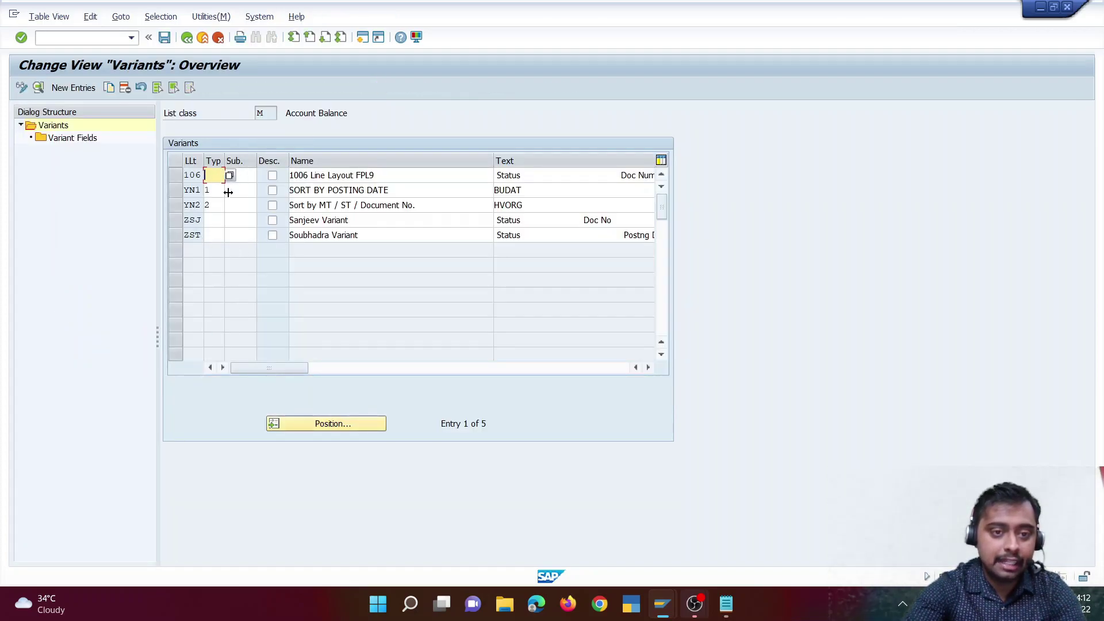
Go back to the initial screen of the FPL9 account display and look through the available line layouts
key("F3")
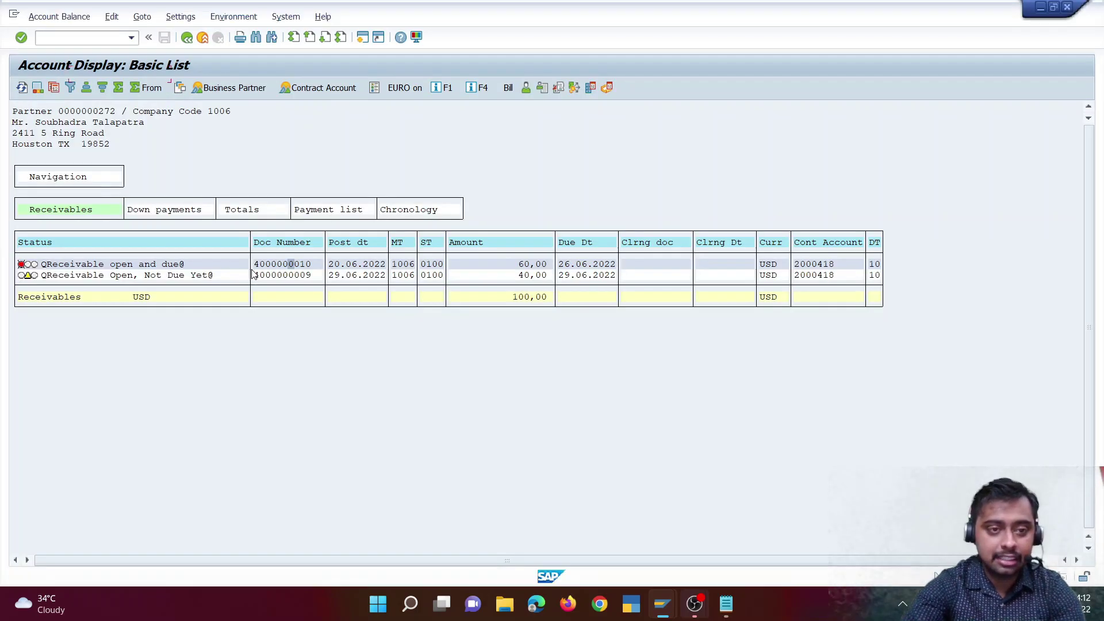
left_click(188, 38)
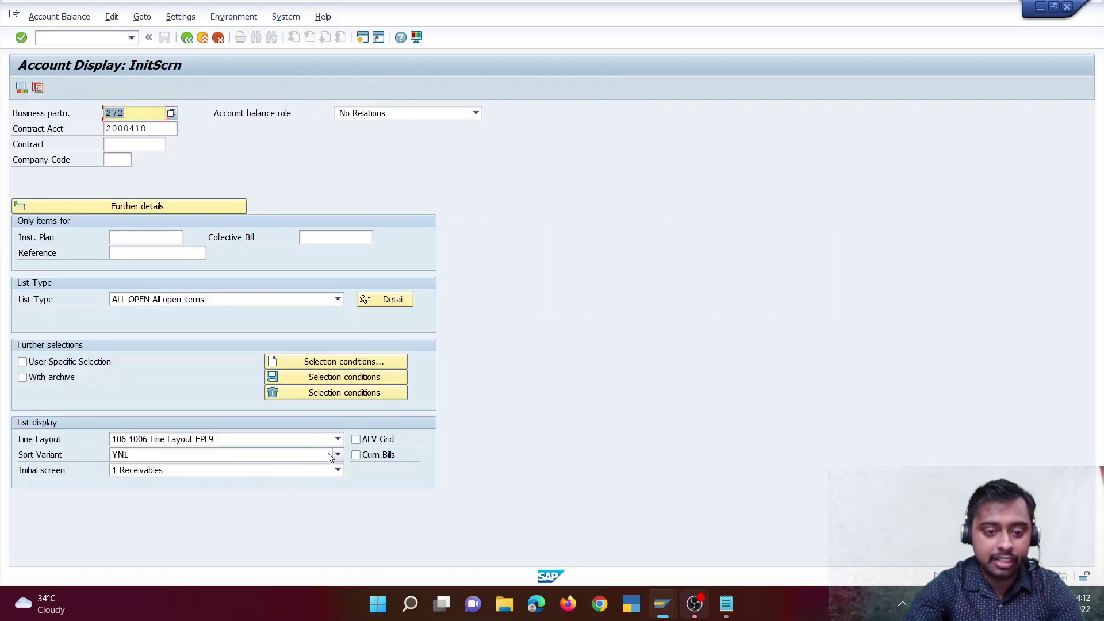
left_click(339, 438)
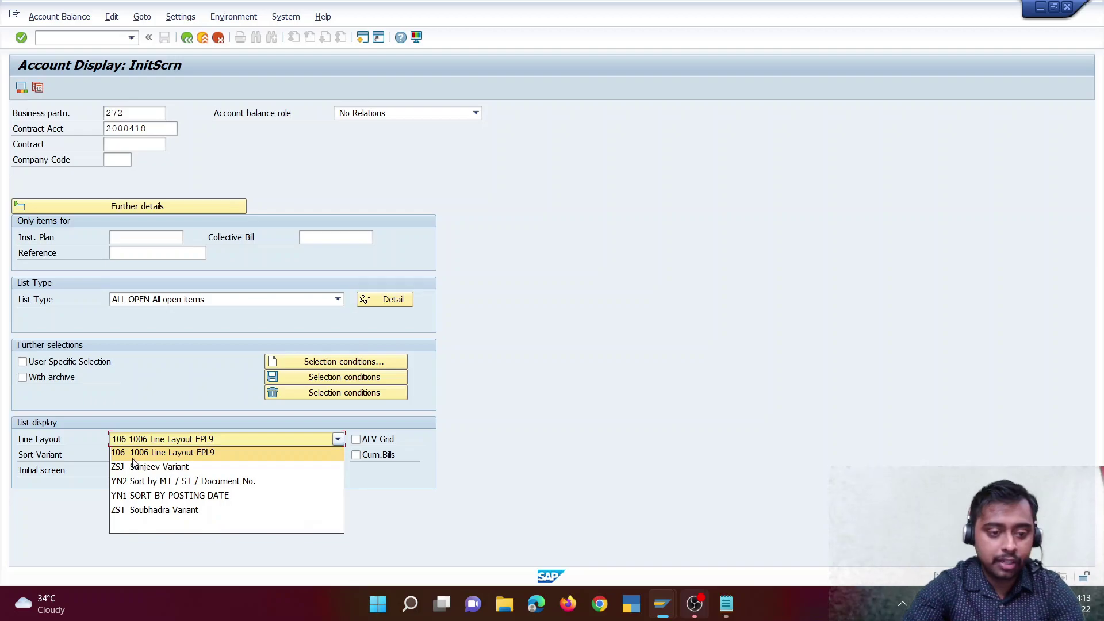
left_click(139, 509)
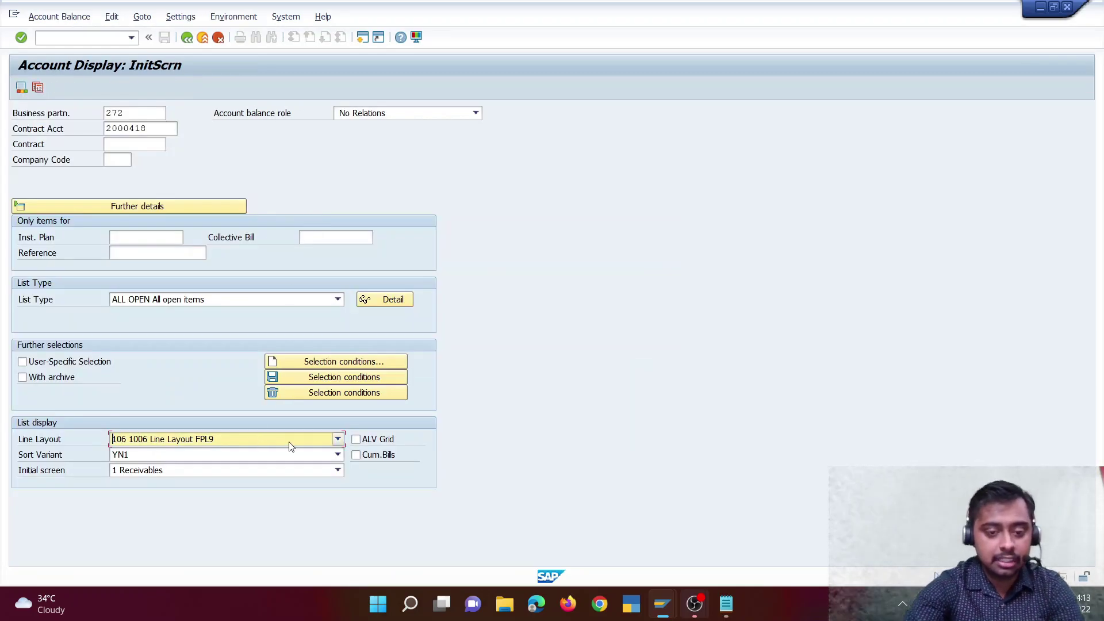
Display the account with line layout YN2 Sort by MT / ST / Document No., examine the list, and leave it
left_click(338, 439)
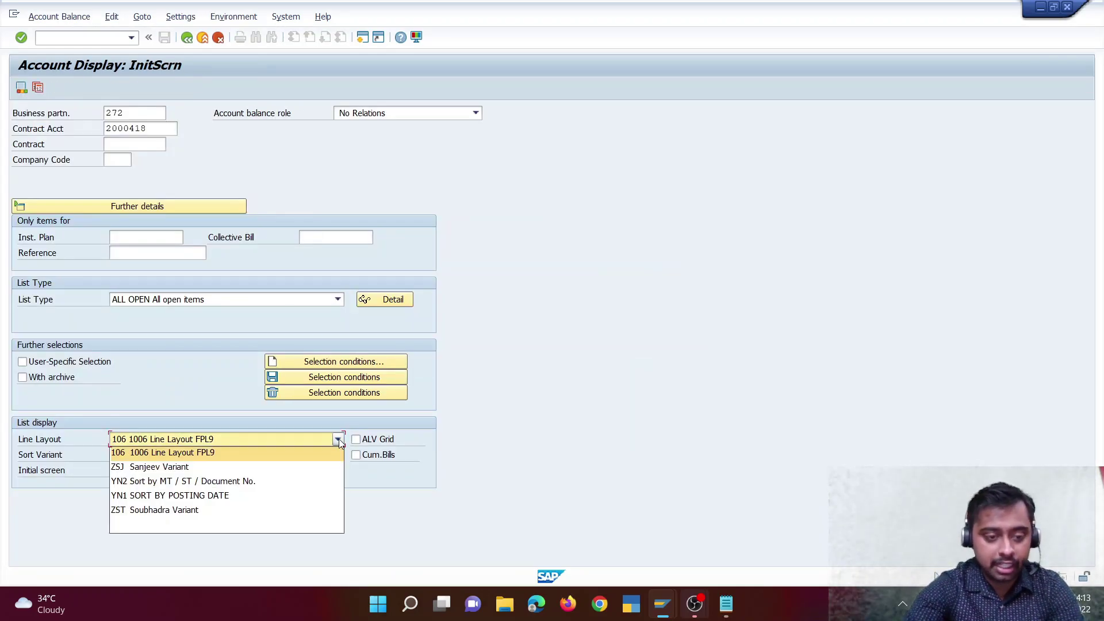
left_click(171, 487)
key("F8")
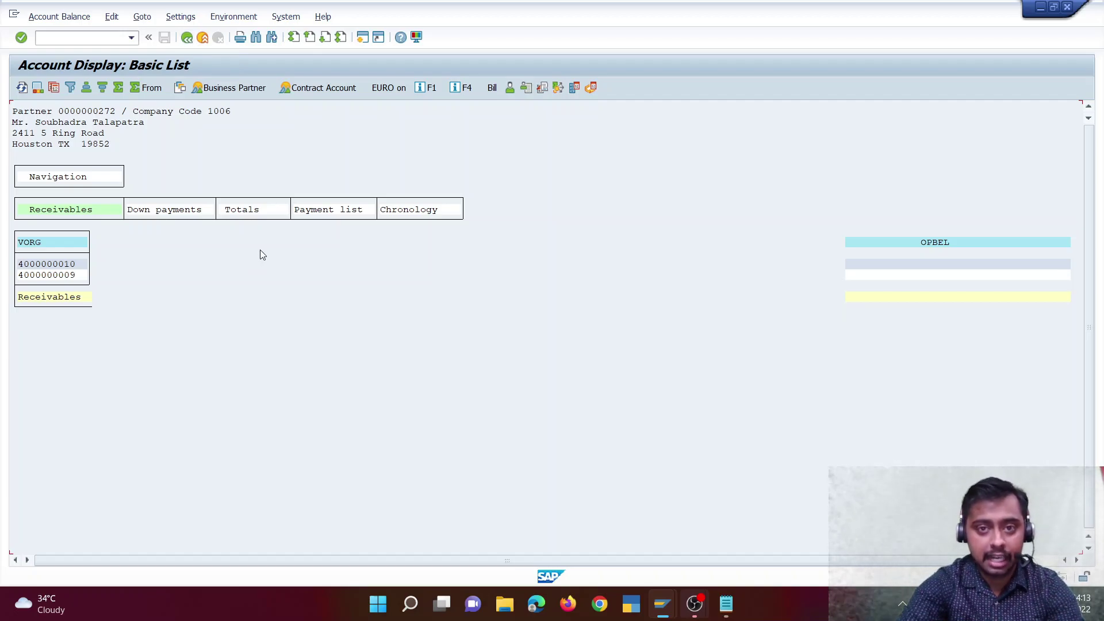
key("F3")
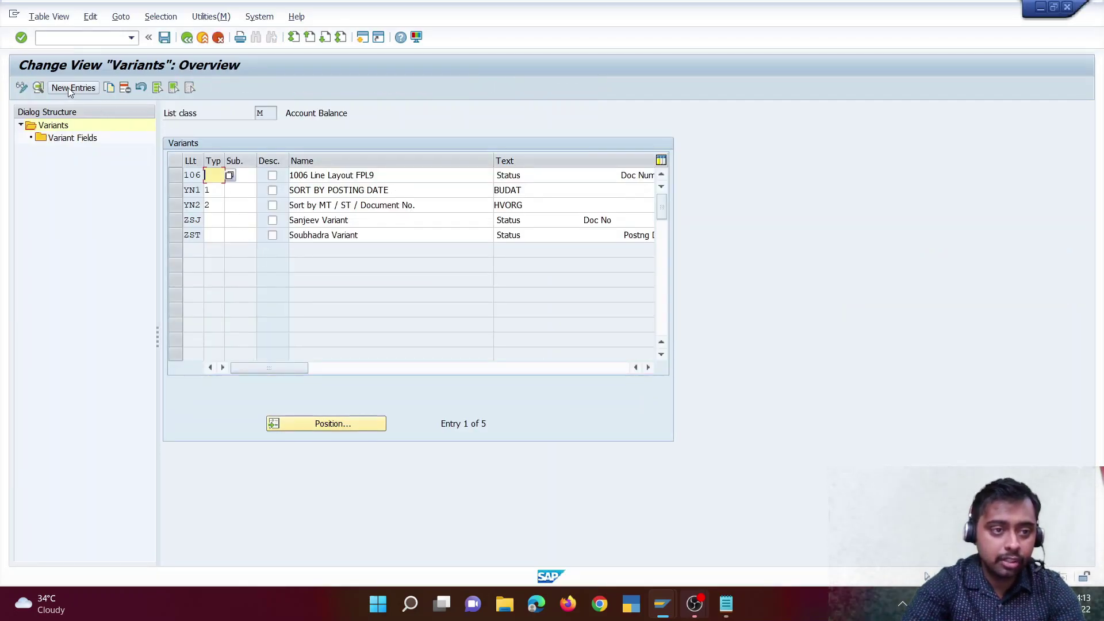
Create line layout variant DCN named "Debit Credit Nation Line Layout" and save it in the proposed FICA batch June 22 customizing request
left_click(72, 88)
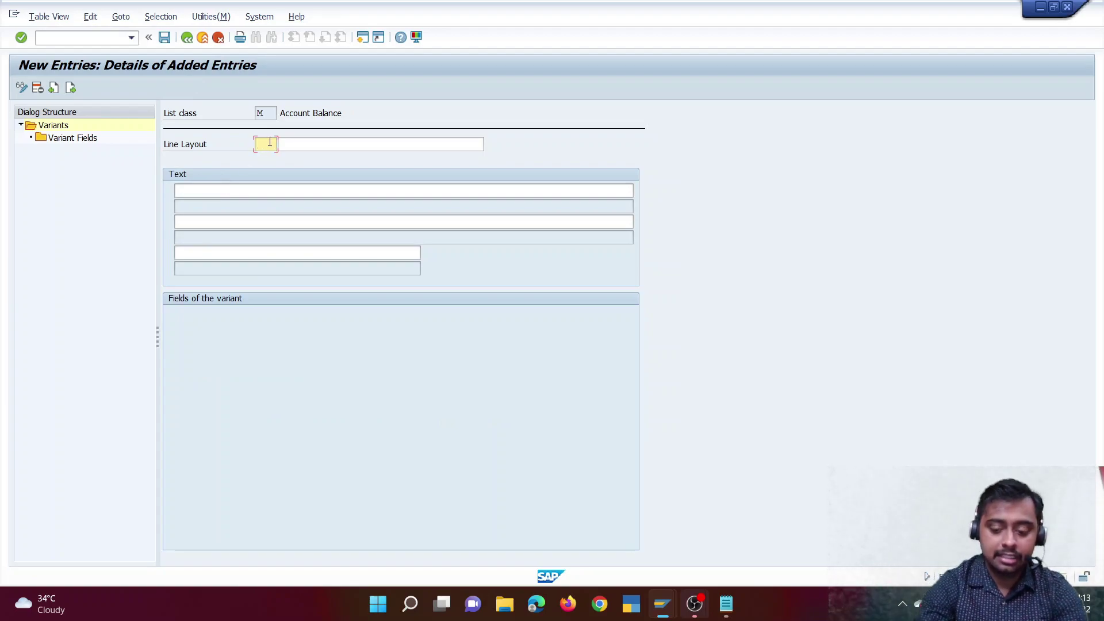
type("DCM")
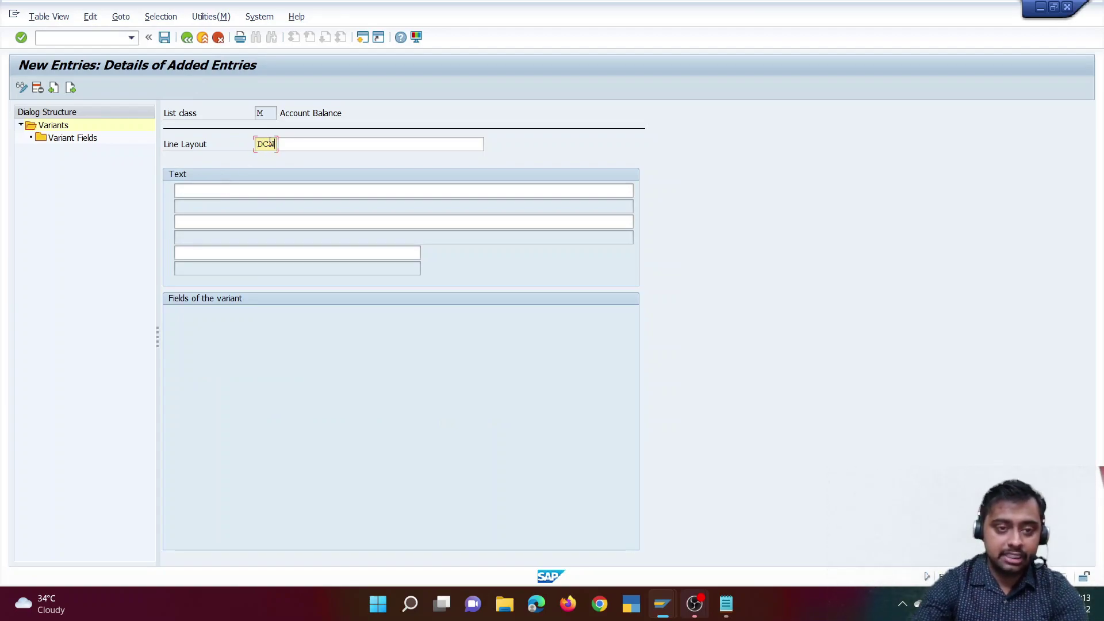
key("Tab")
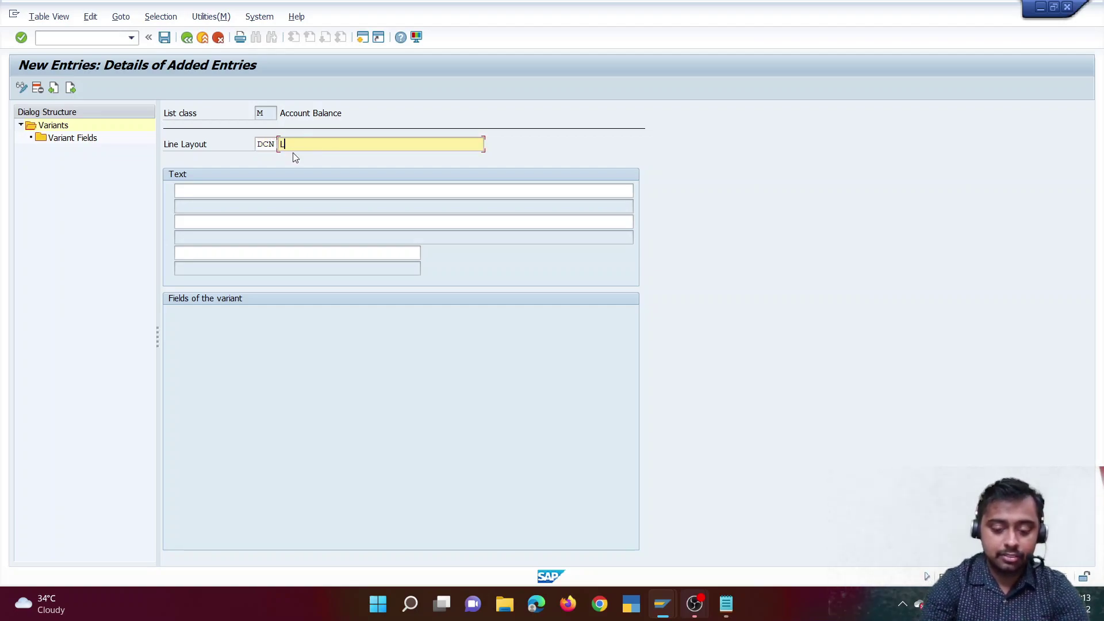
type("Line Layout")
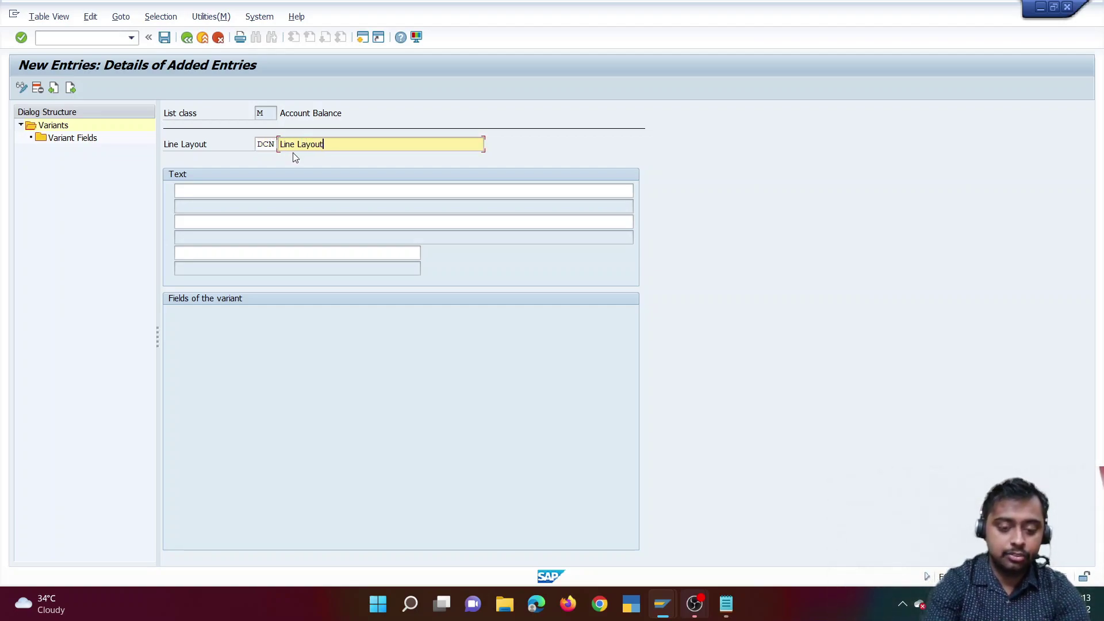
key("BackSpace")
key("BackSpace")
key("BackSpace")
key("BackSpace")
key("BackSpace")
key("BackSpace")
key("BackSpace")
key("BackSpace")
key("BackSpace")
key("BackSpace")
key("BackSpace")
type("De")
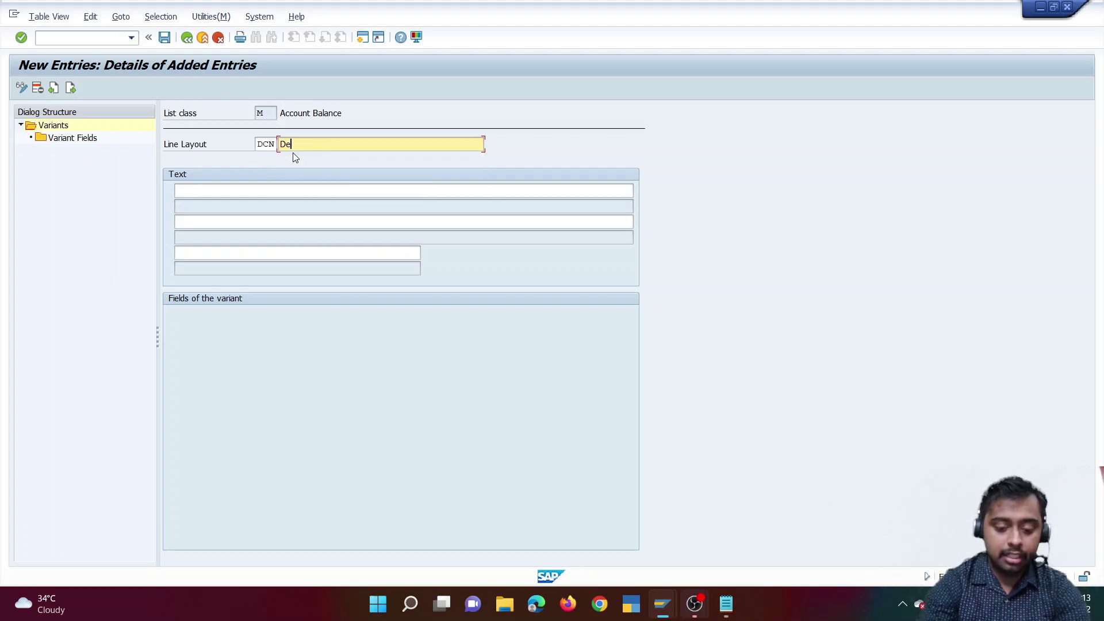
type("bit Credit")
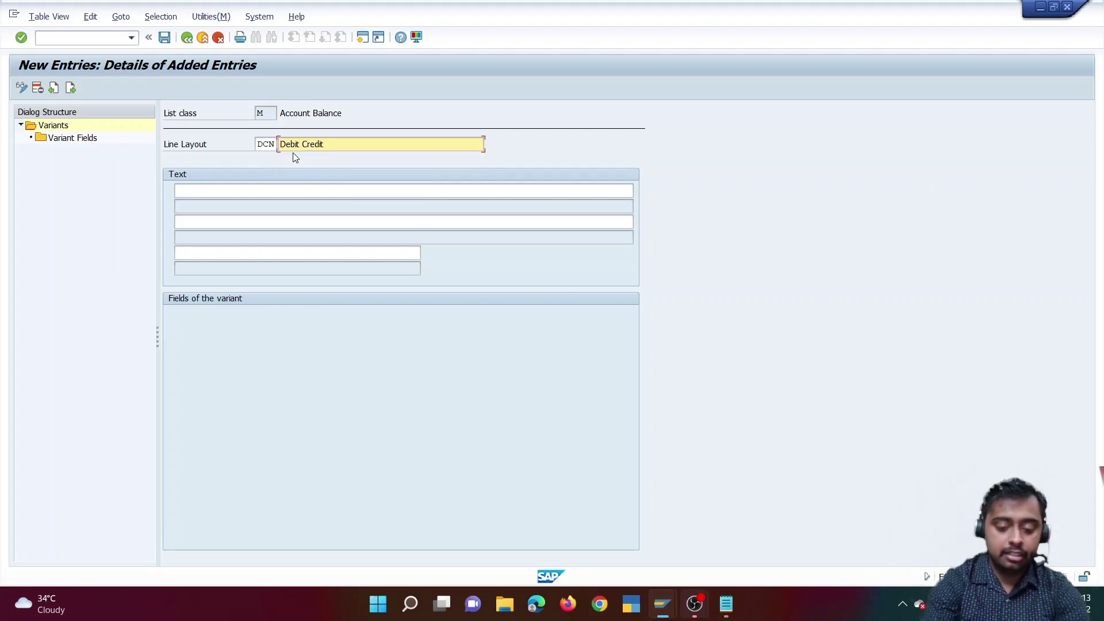
type(" Nation ")
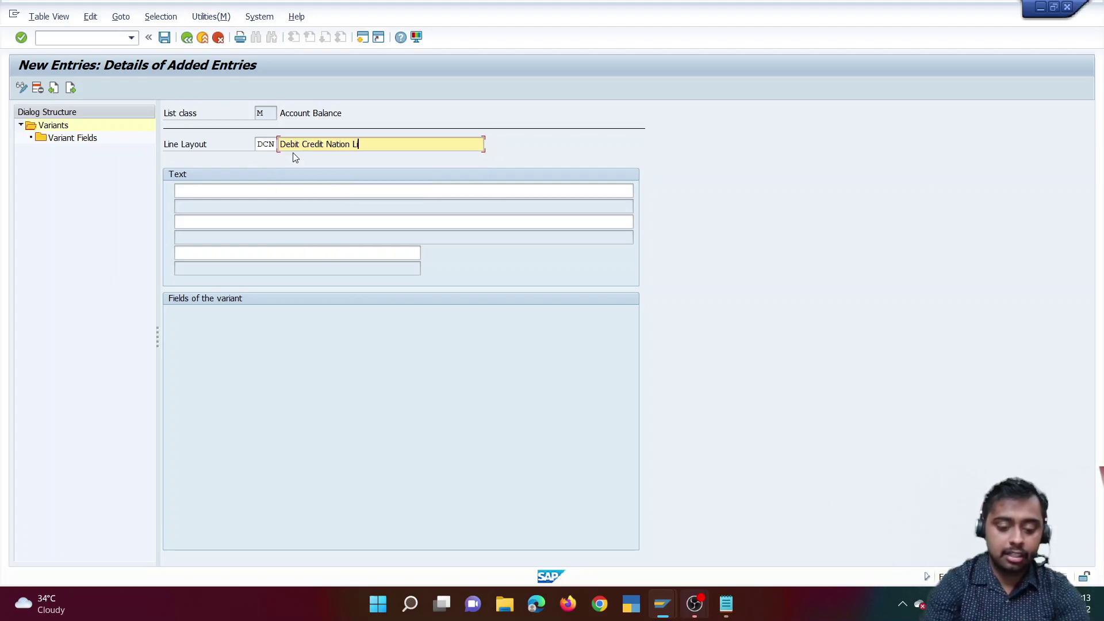
type("Line Layoutr")
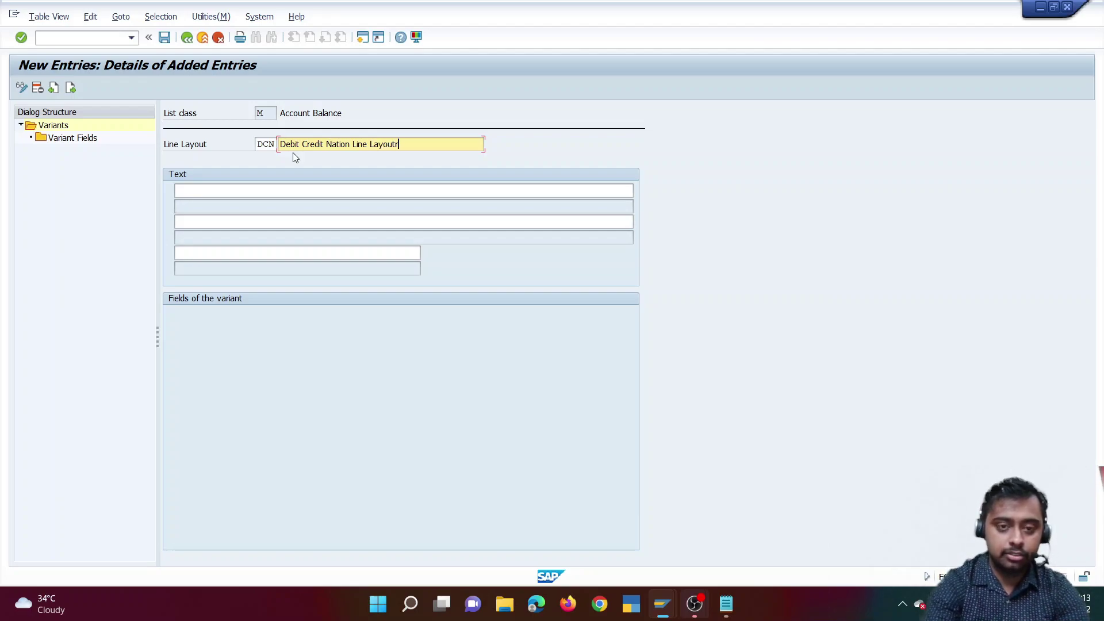
key("BackSpace")
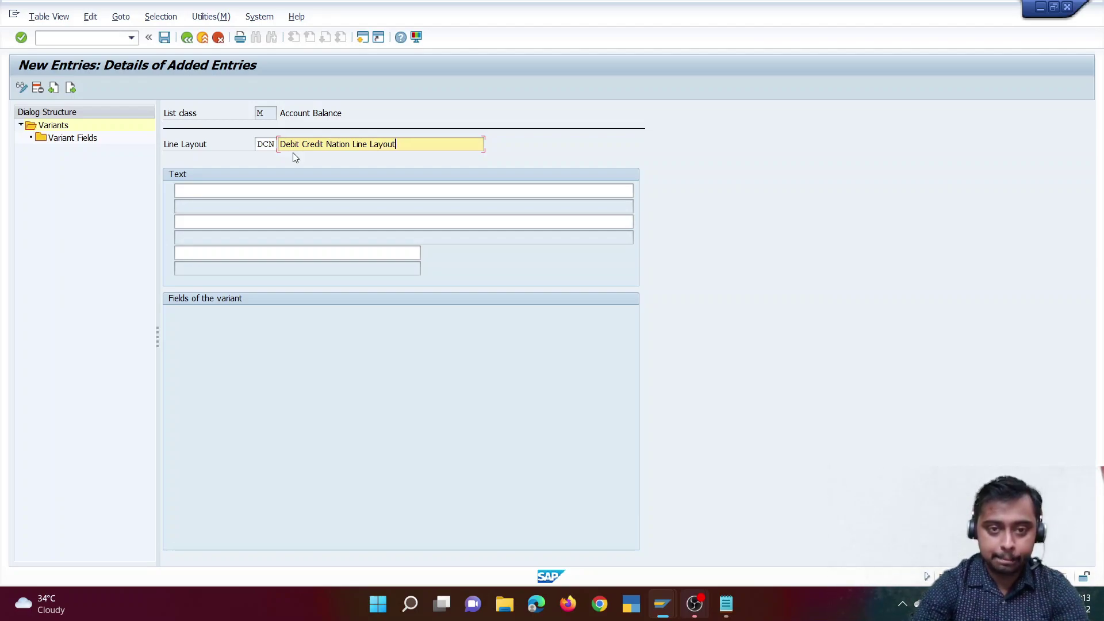
key("Return")
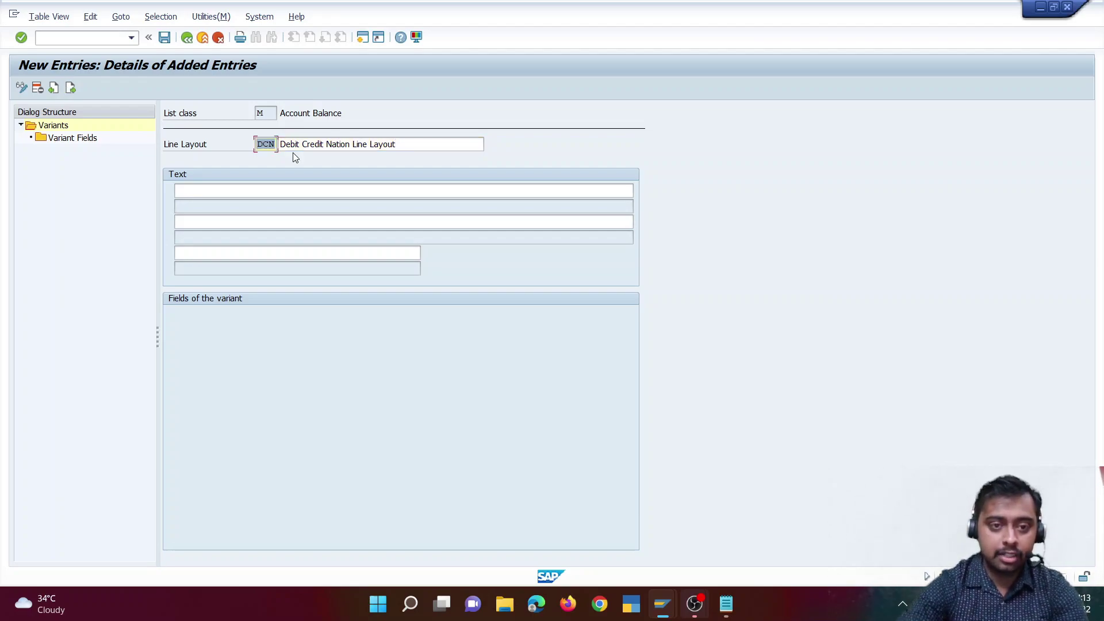
left_click(165, 37)
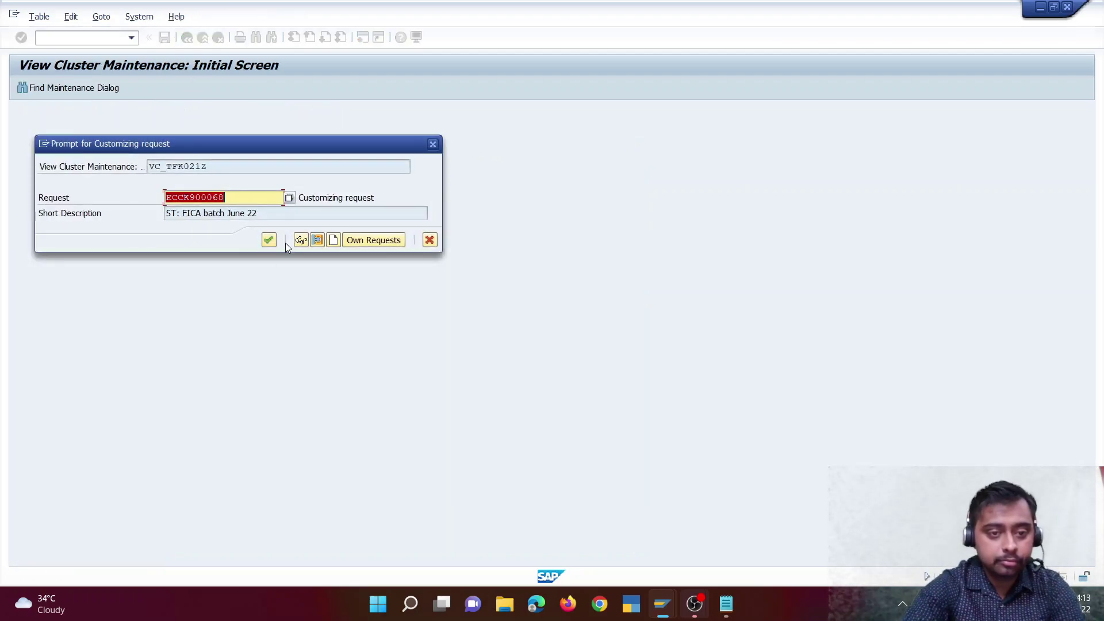
left_click(269, 240)
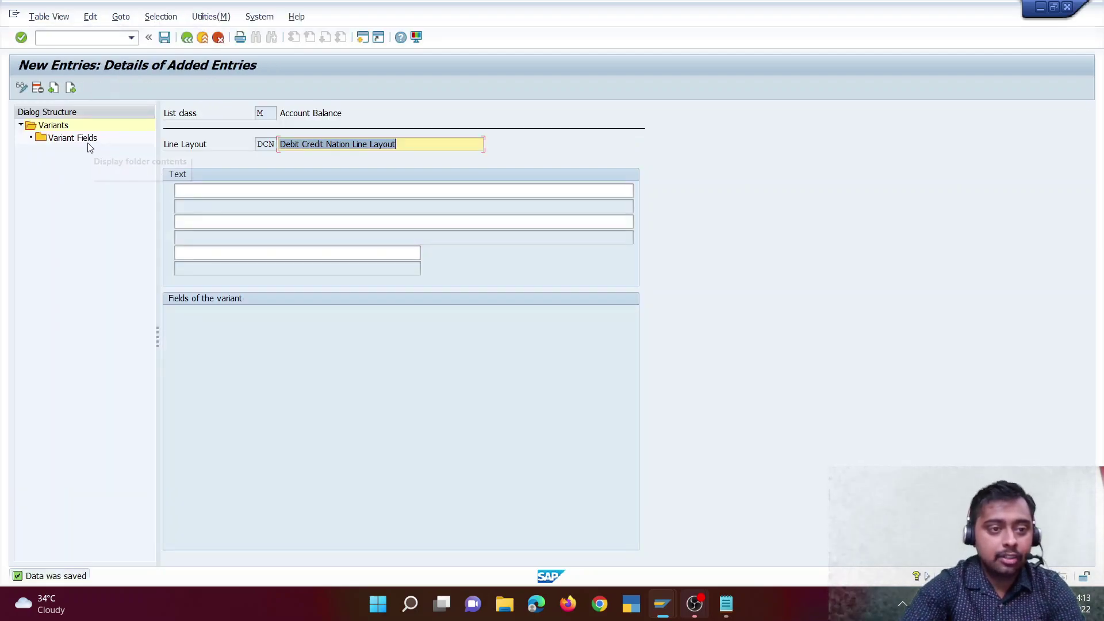
Open the variant fields of line layout DCN and check the columns of the Customer Line Item Display for reference
double_click(85, 140)
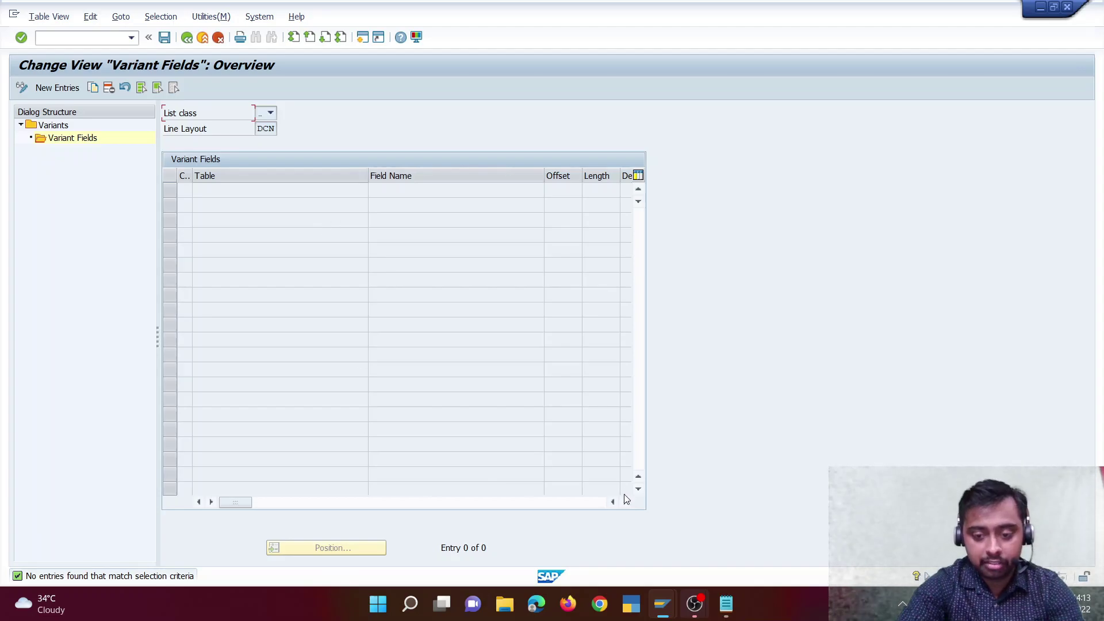
mouse_move(661, 607)
left_click(582, 543)
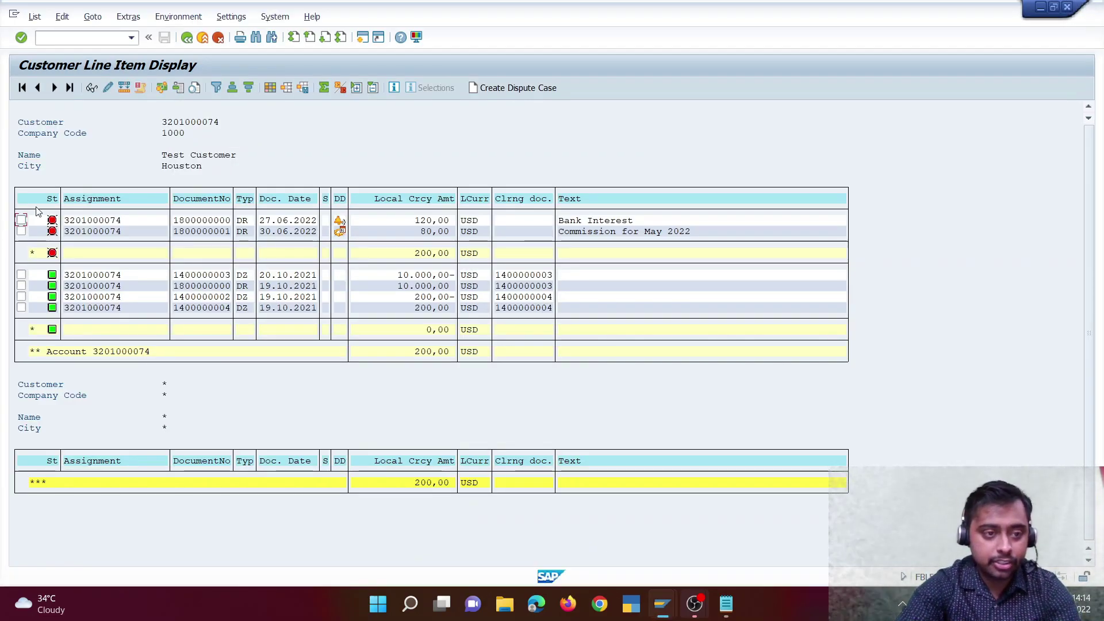
key("alt+Tab")
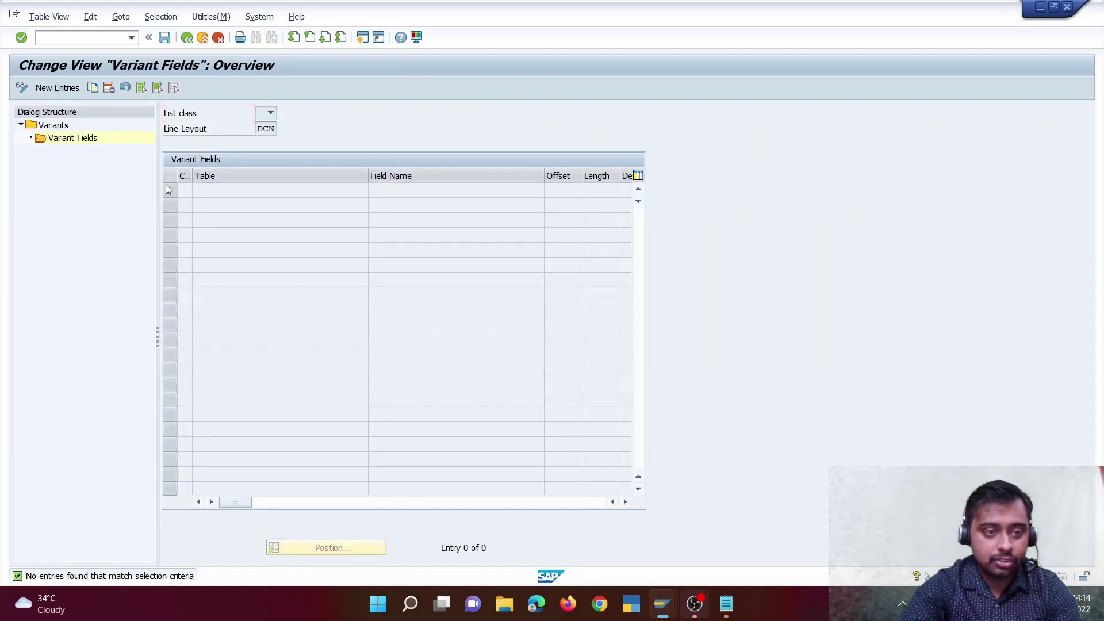
Start new variant field entries for DCN and assign the Traffic Light field AMPEL to column 01
left_click(55, 87)
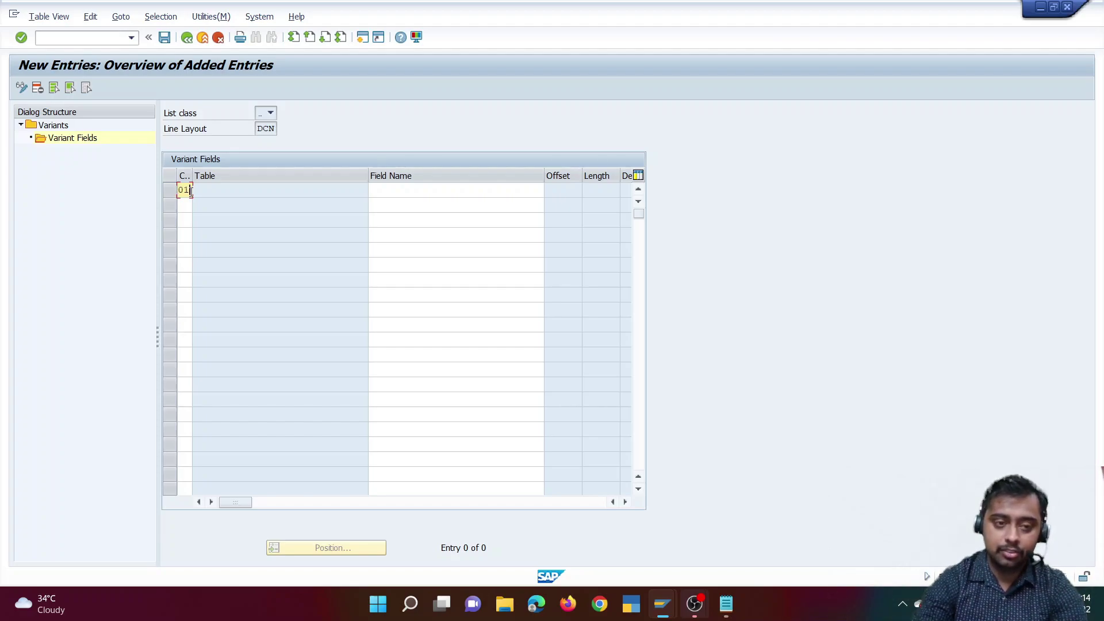
key("Tab")
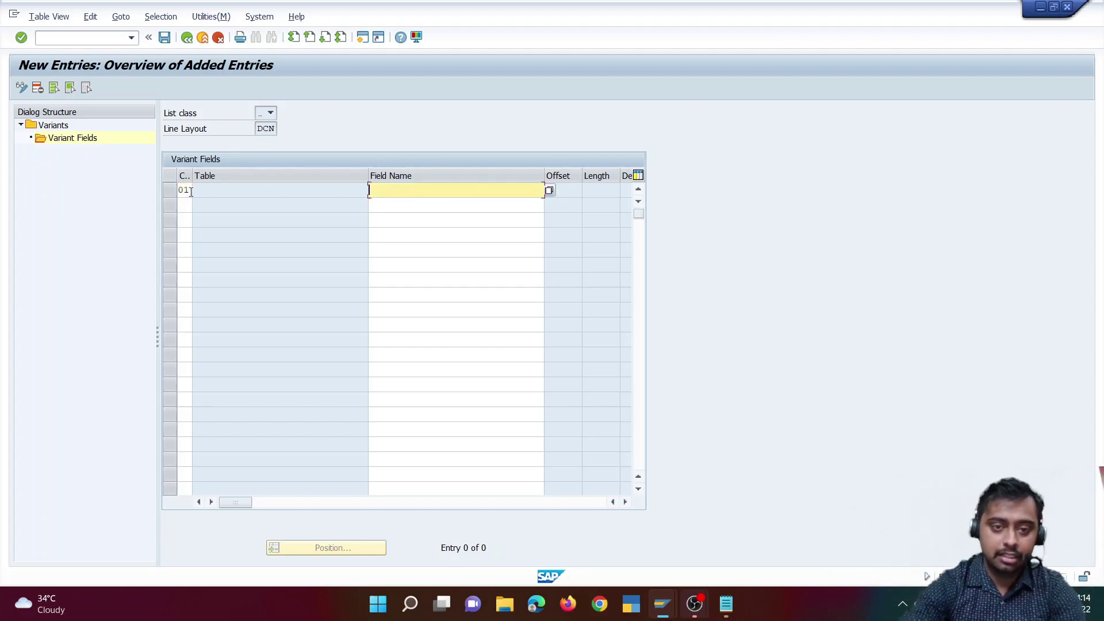
left_click(550, 190)
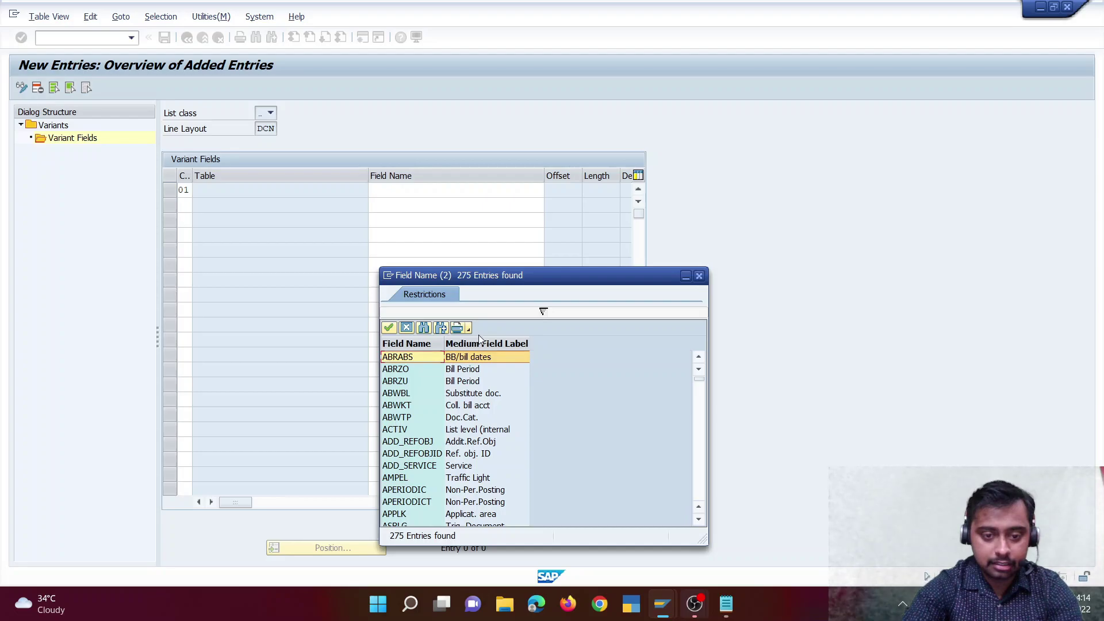
left_click(418, 343)
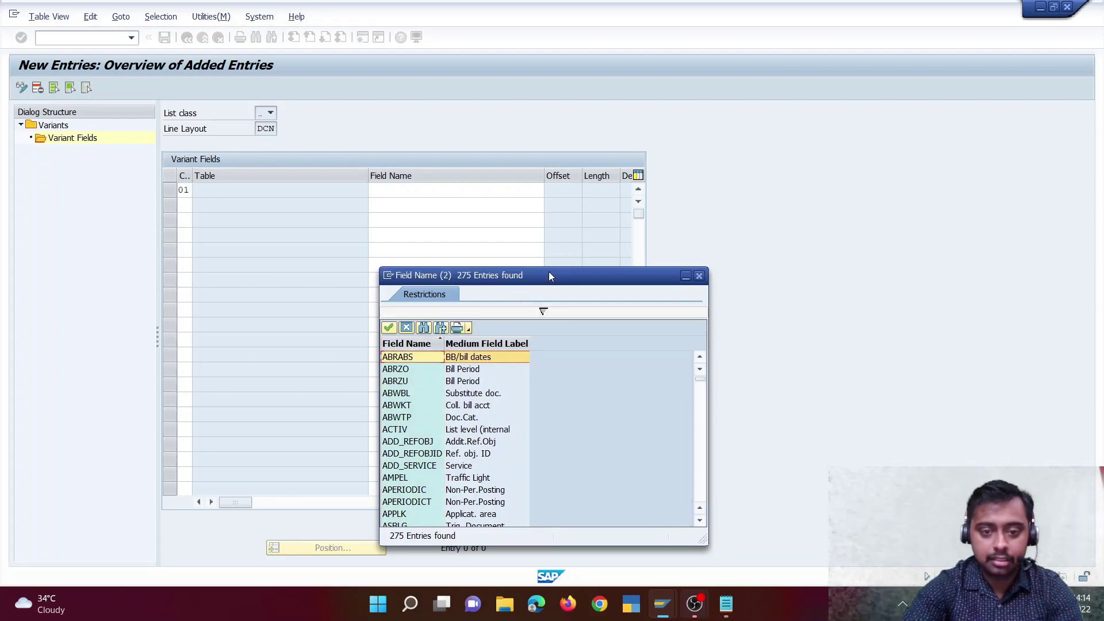
left_click_drag(552, 276, 576, 135)
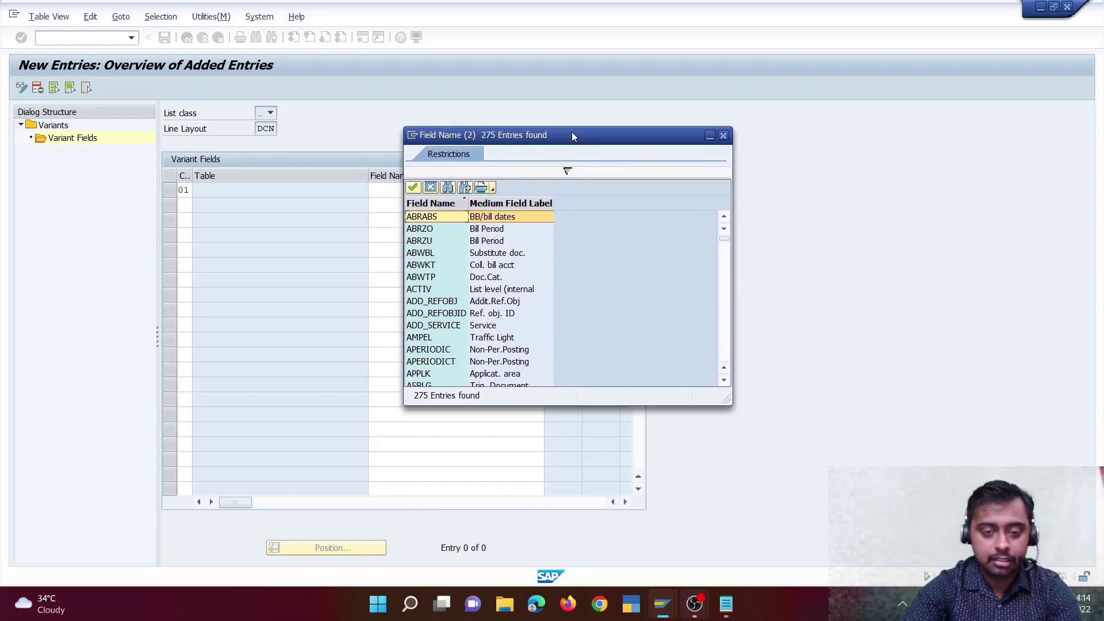
left_click(509, 340)
double_click(508, 339)
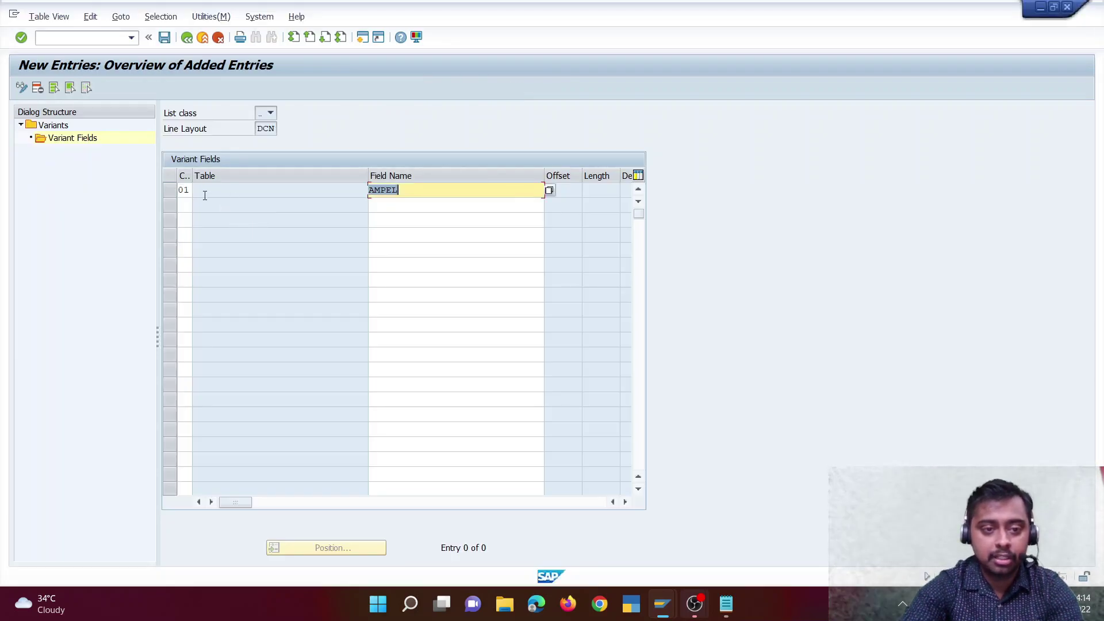
Add column 02 to the variant fields, finding "document number" in the field list and assigning OPBEL
left_click(184, 211)
type("02")
key("Tab")
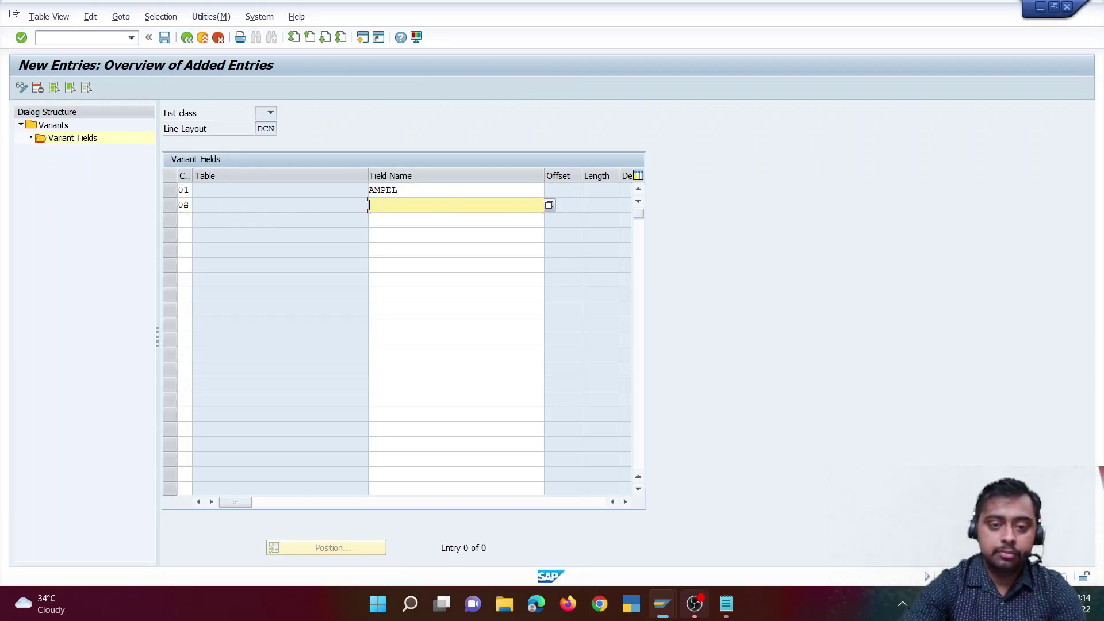
left_click(550, 205)
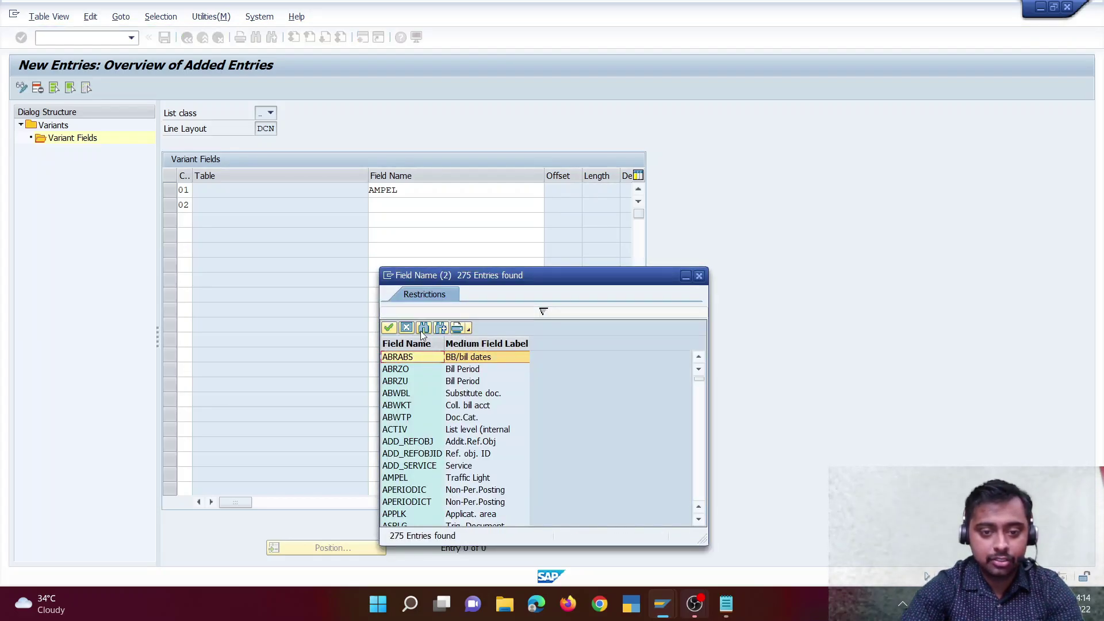
left_click(423, 327)
type("doc")
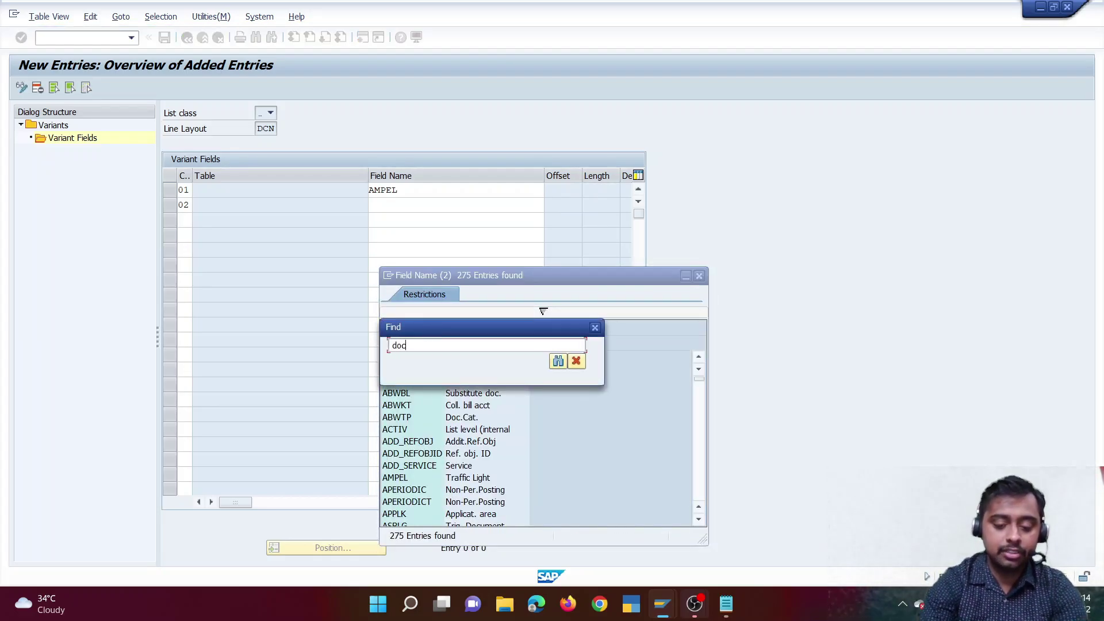
type("umen")
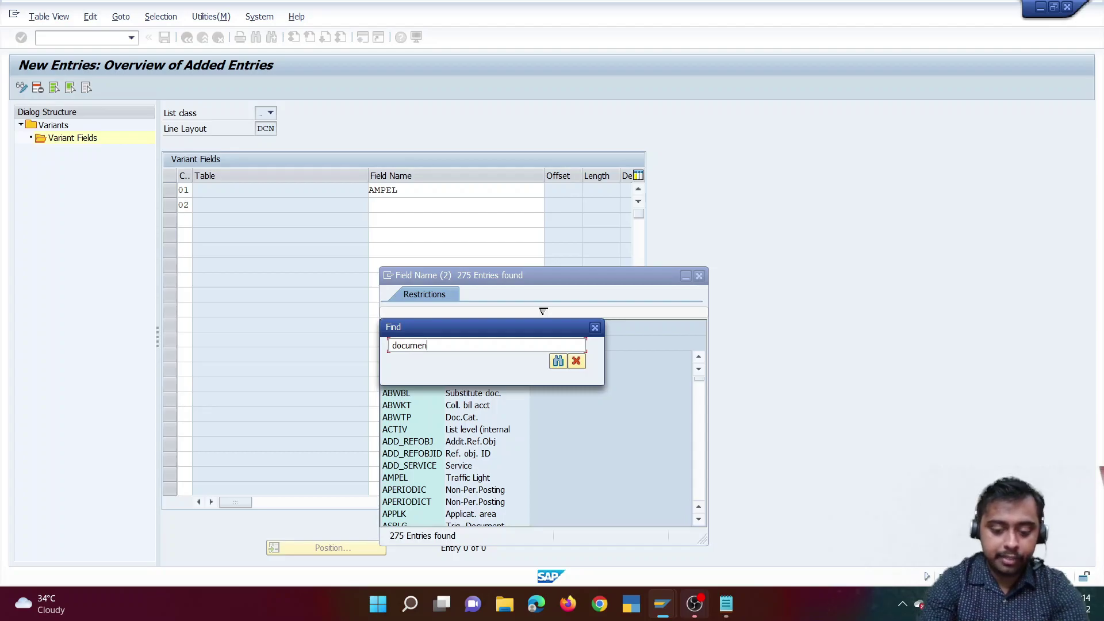
type("t number")
key("Return")
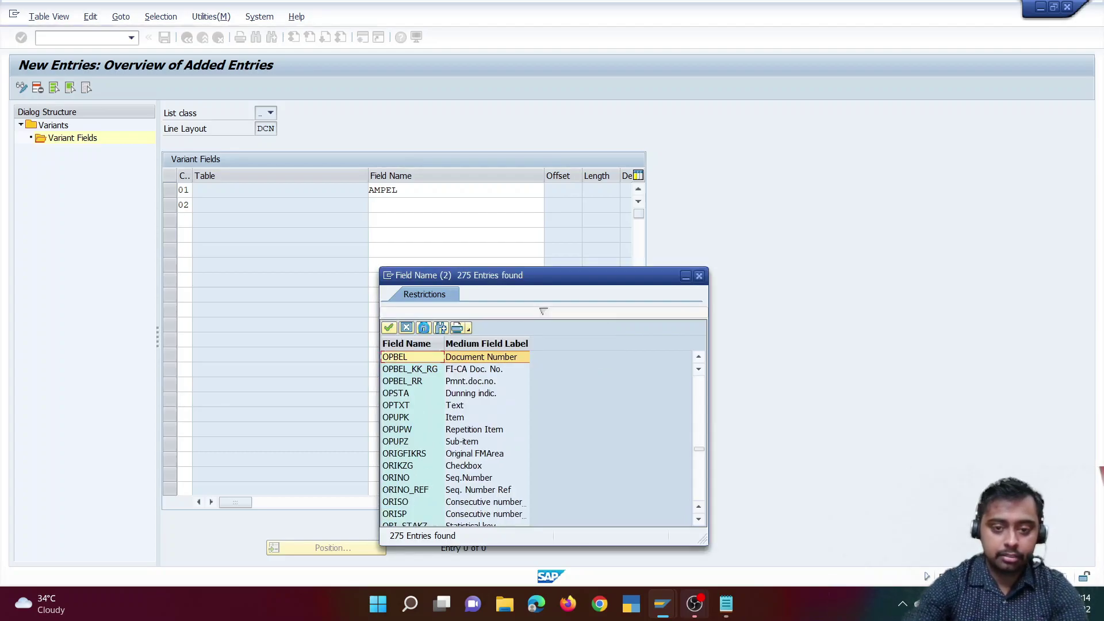
double_click(477, 359)
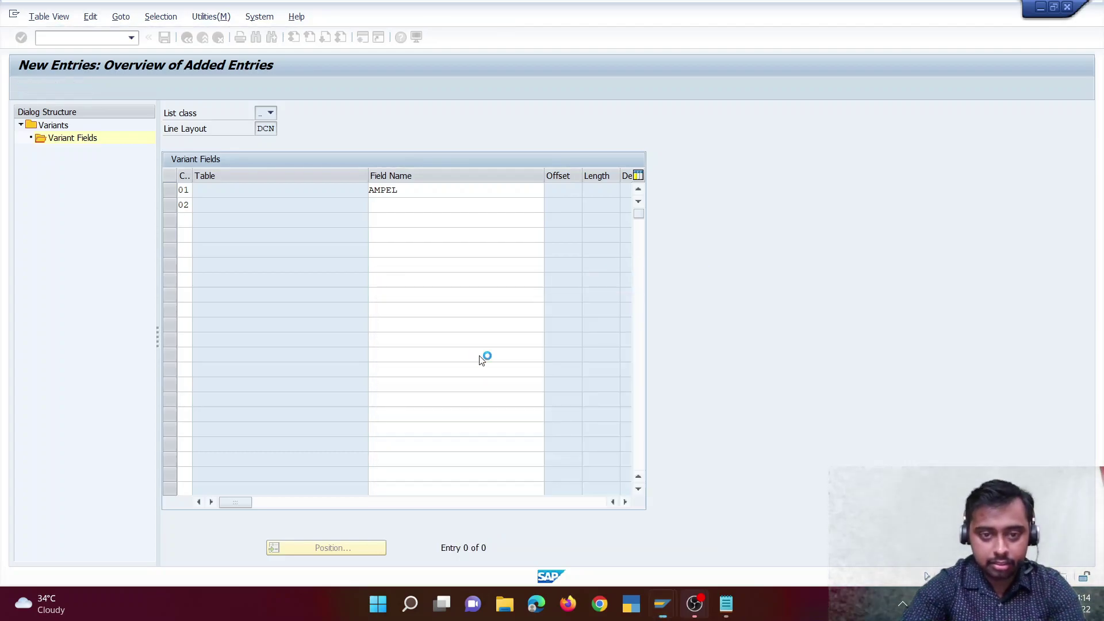
Add column 03 to the variant fields, finding BLART in the field list and assigning this Document Type field
left_click(186, 223)
type("03")
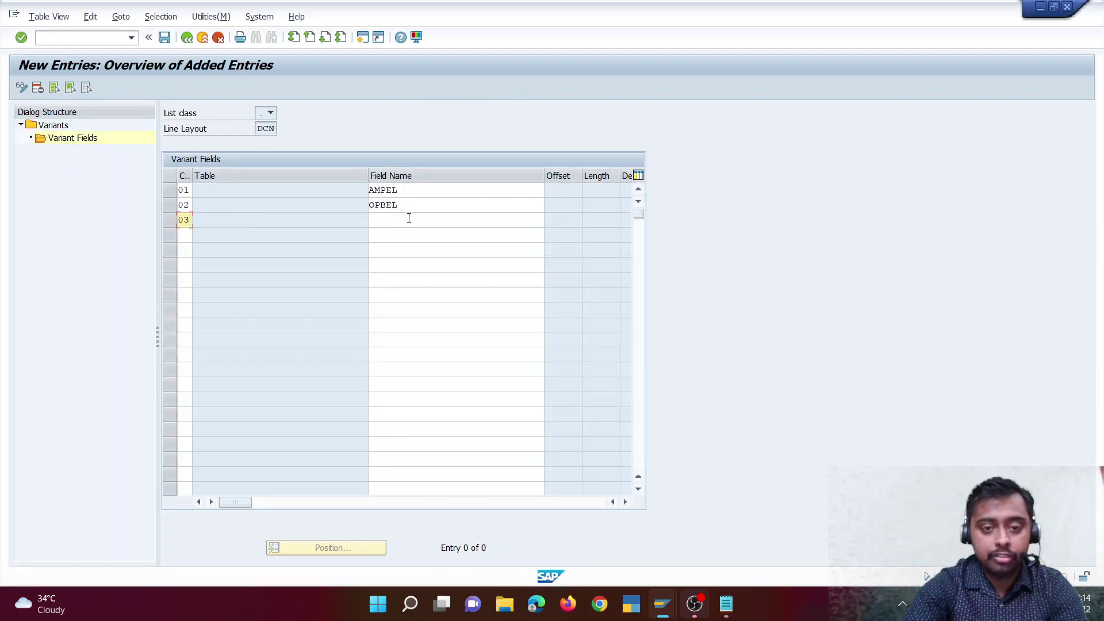
left_click(409, 219)
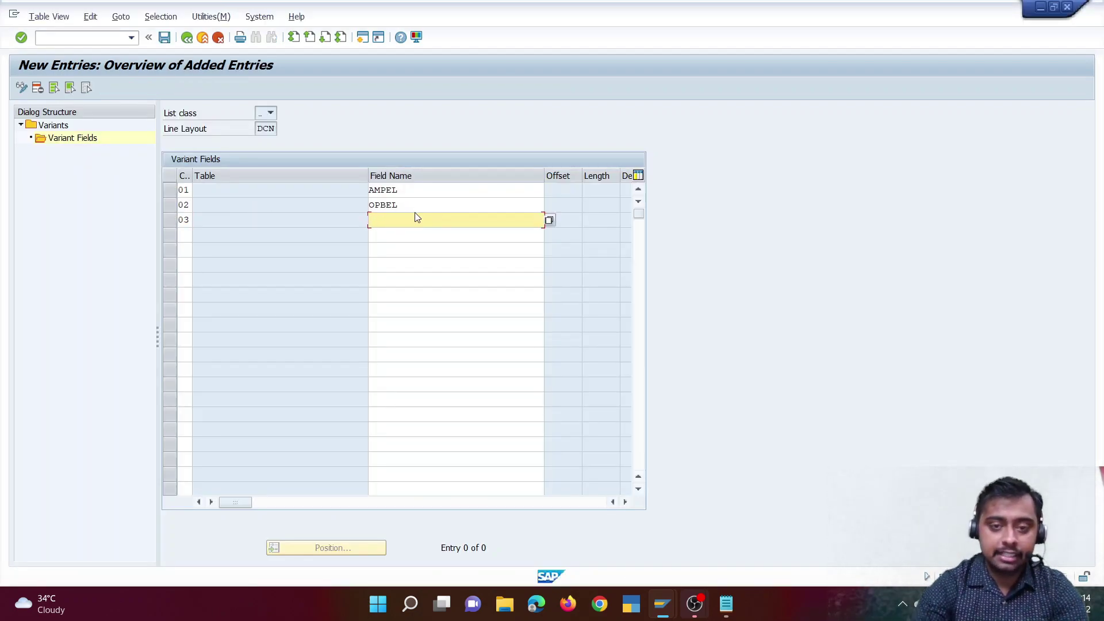
left_click(552, 220)
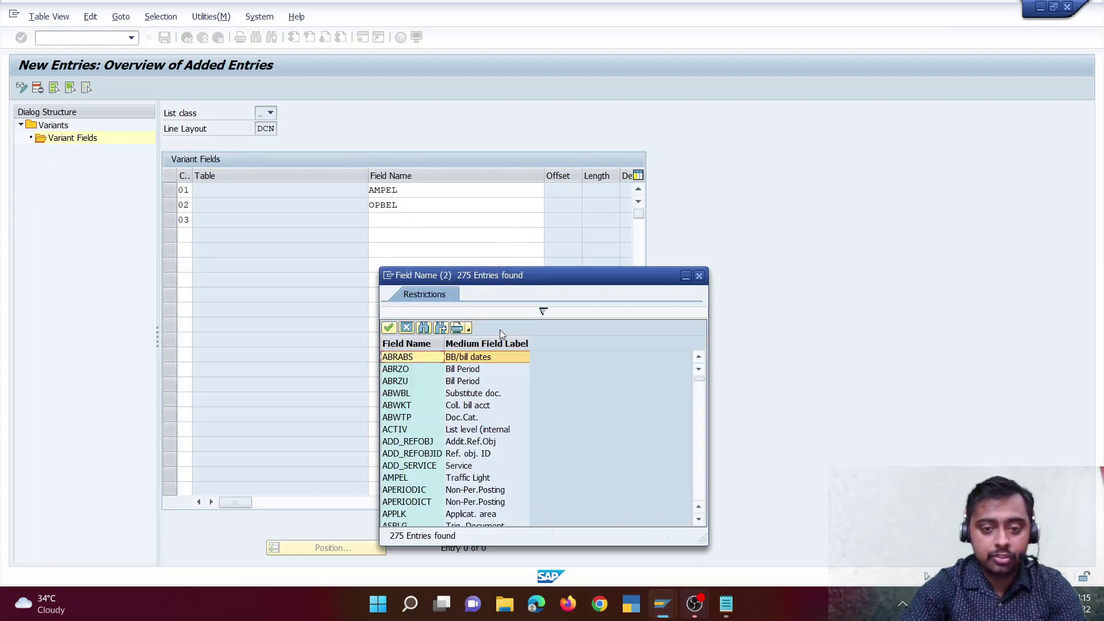
left_click(422, 329)
type("BLART")
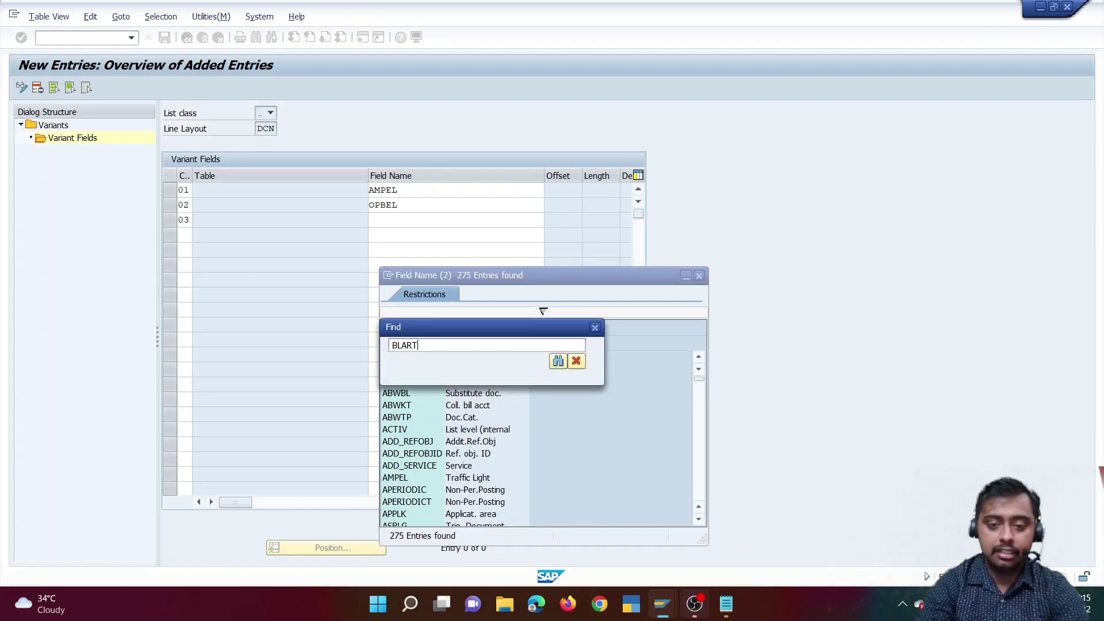
key("Return")
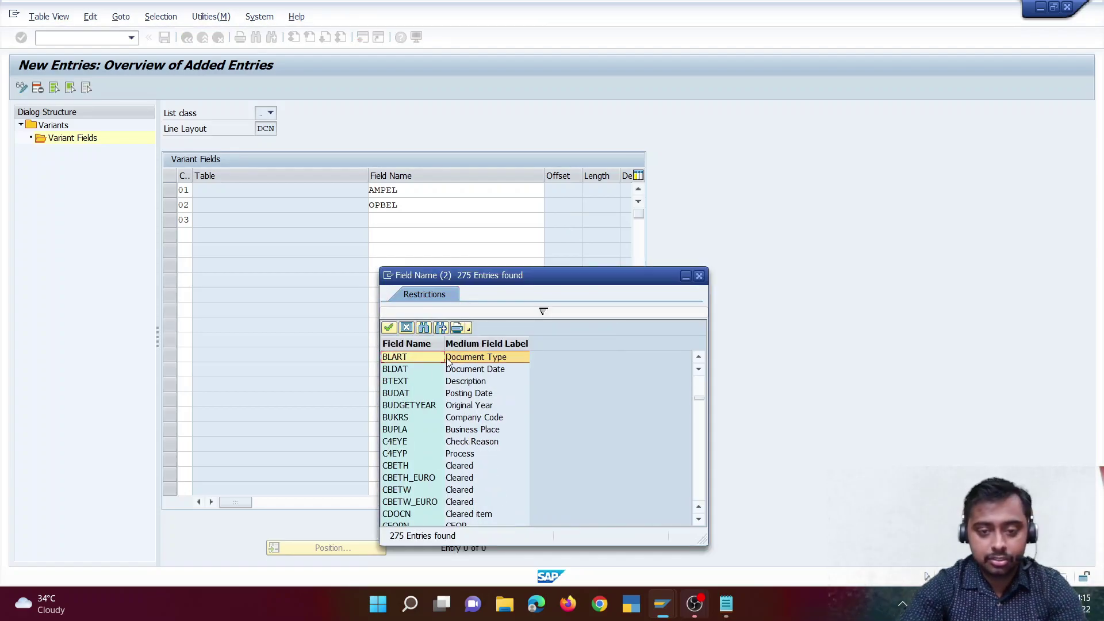
double_click(471, 358)
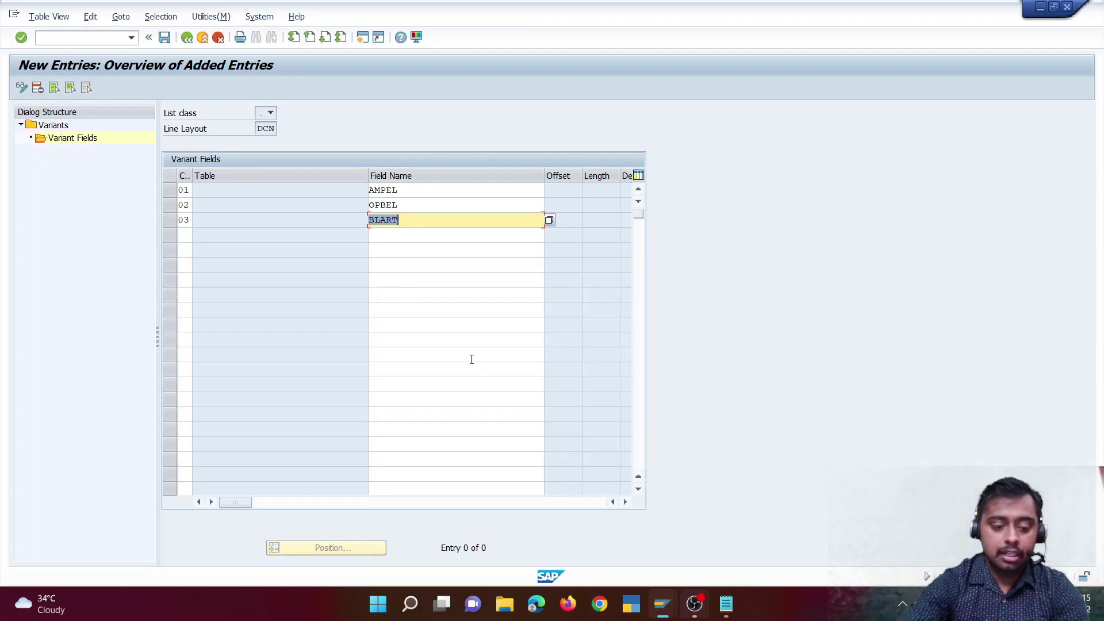
Add column 04 to the variant fields, searching the field list for the date fields and assigning Document Date field BLDAT
scroll(472, 359, "right", 5)
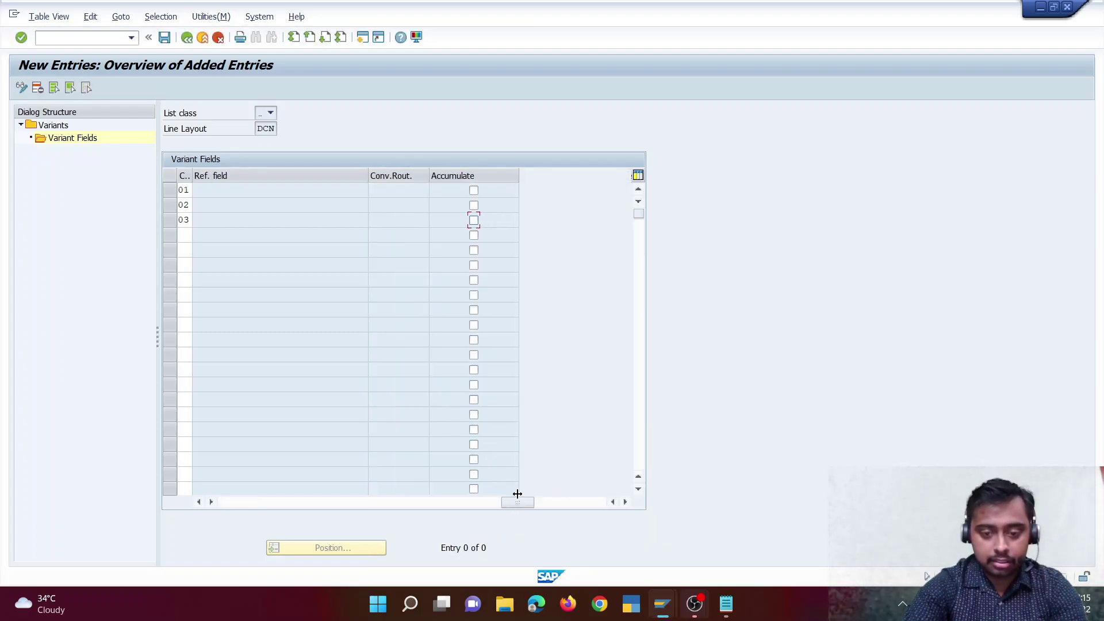
left_click_drag(516, 505, 236, 505)
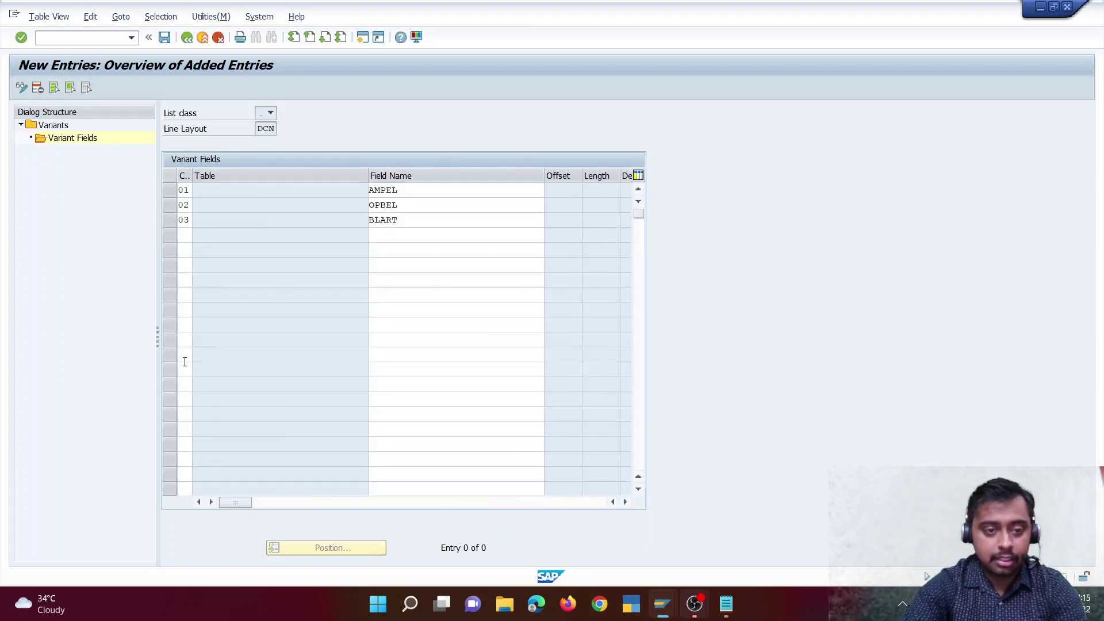
left_click(186, 235)
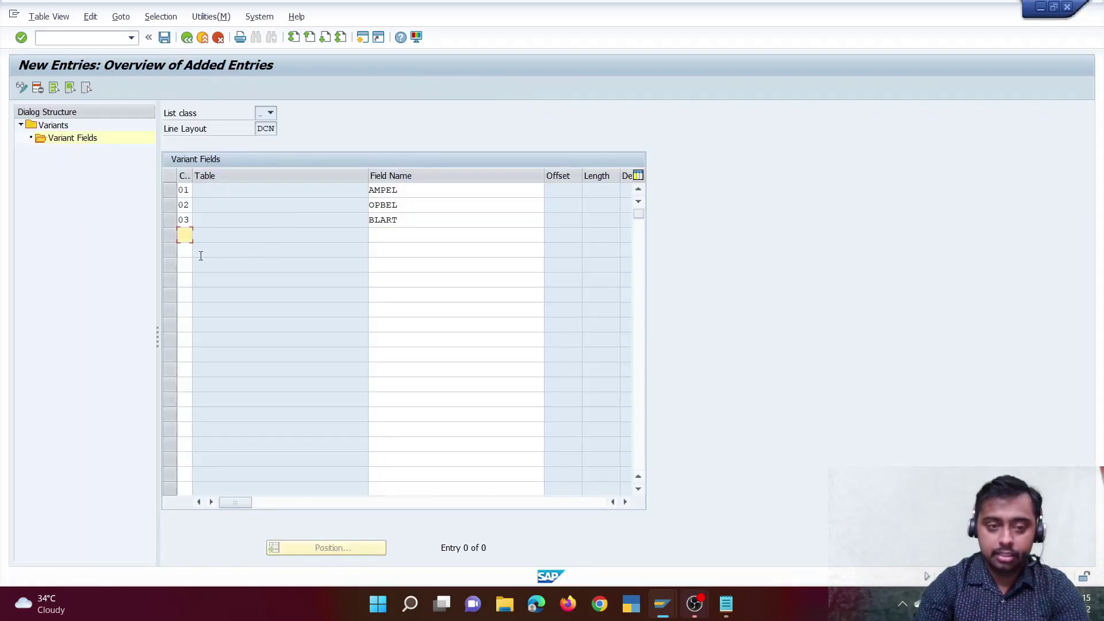
key("Tab")
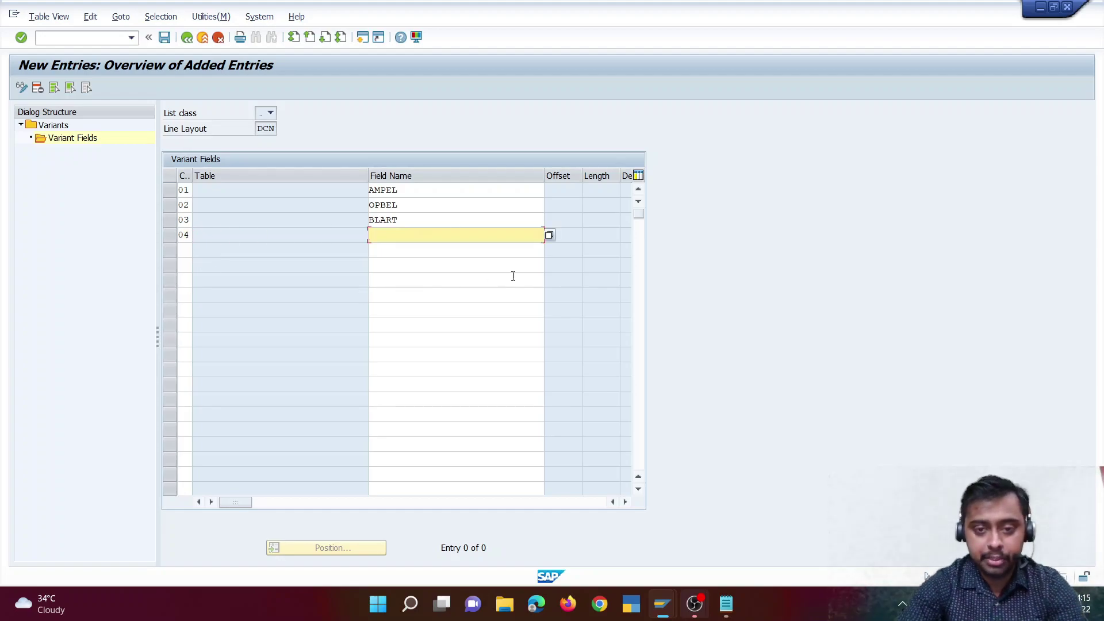
left_click(550, 235)
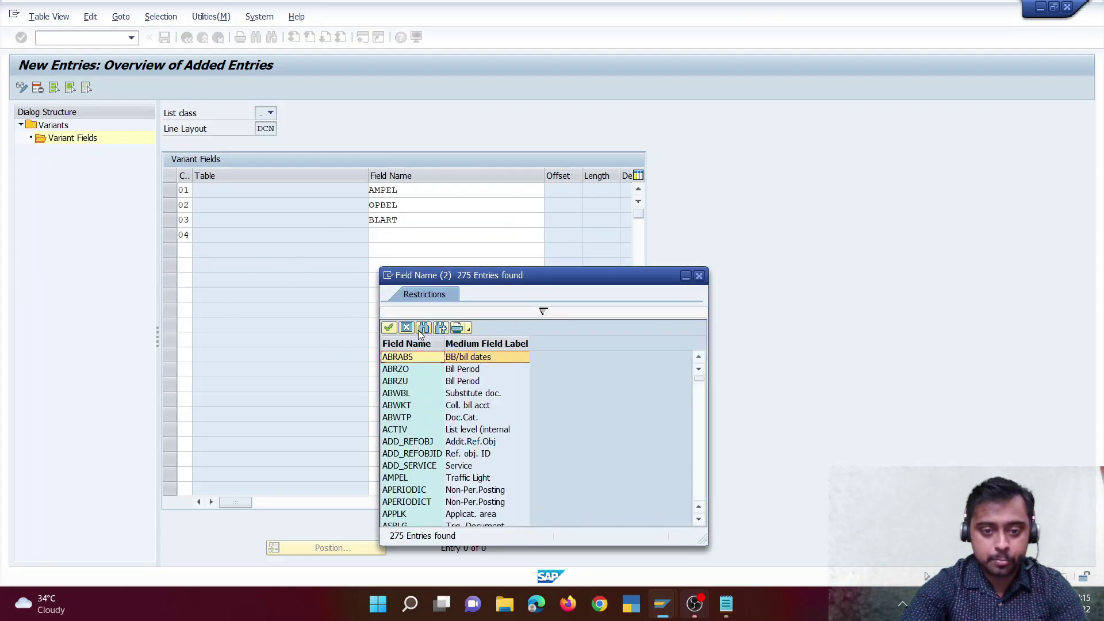
left_click(423, 331)
type("budat")
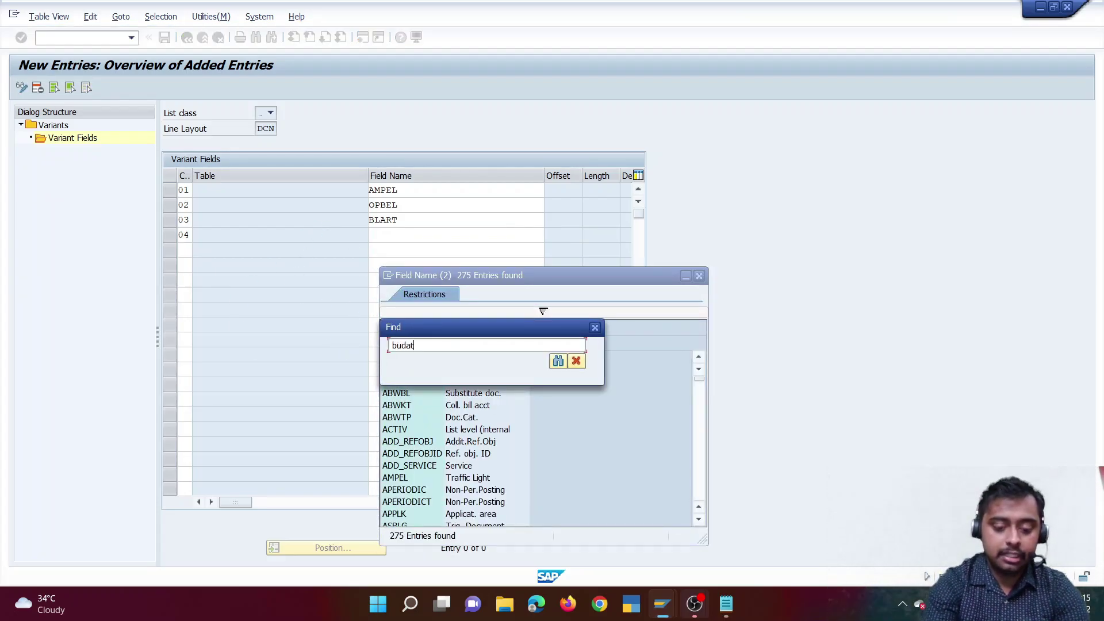
key("Return")
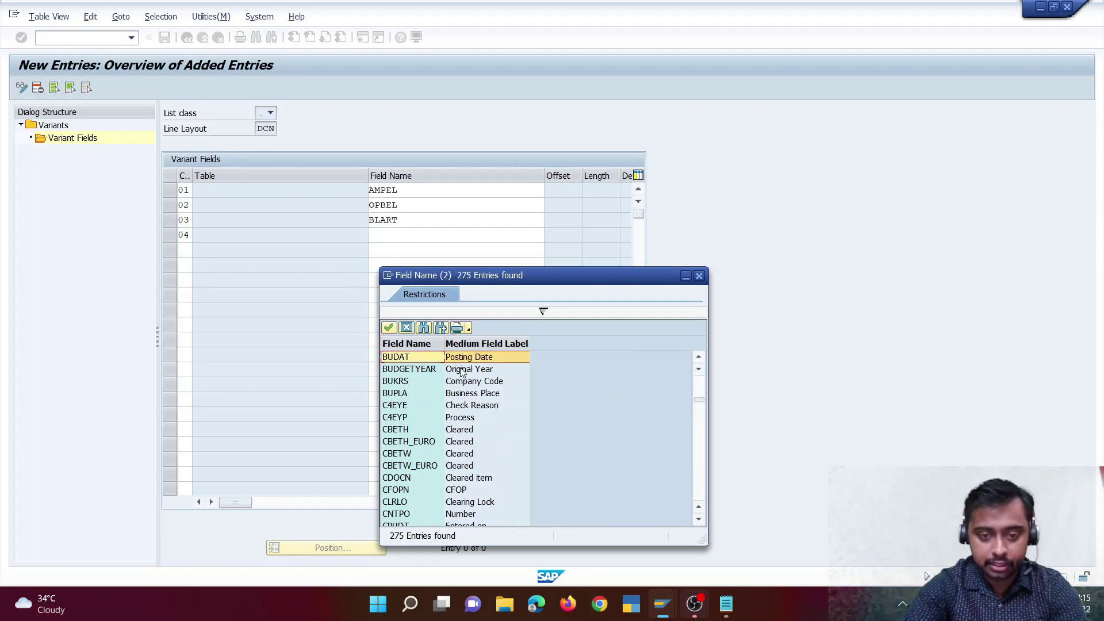
left_click(425, 328)
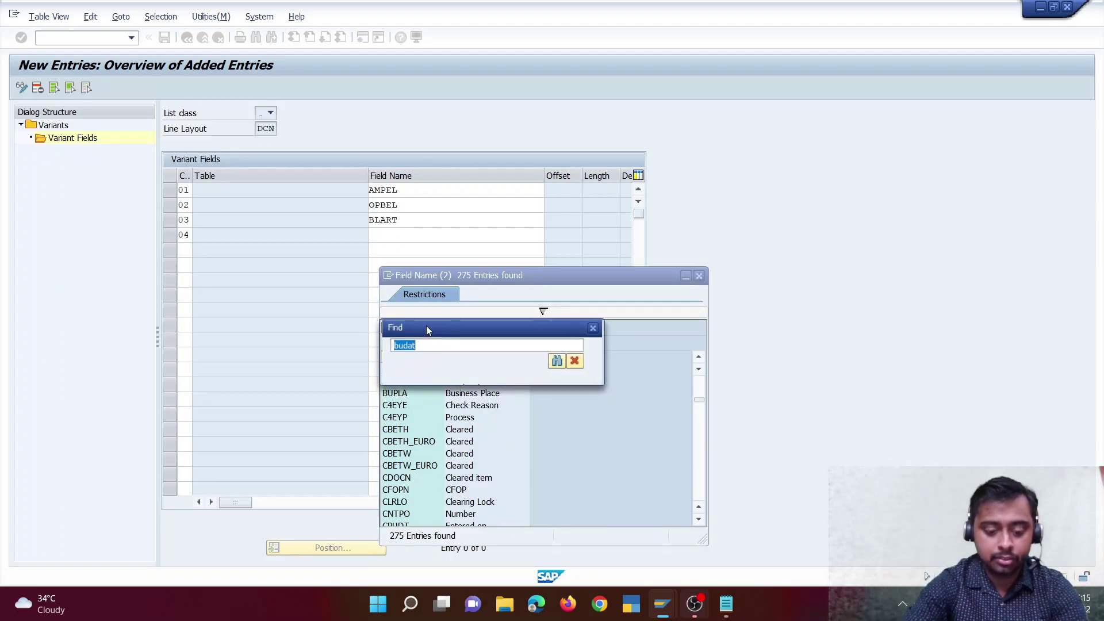
type("b")
key("Return")
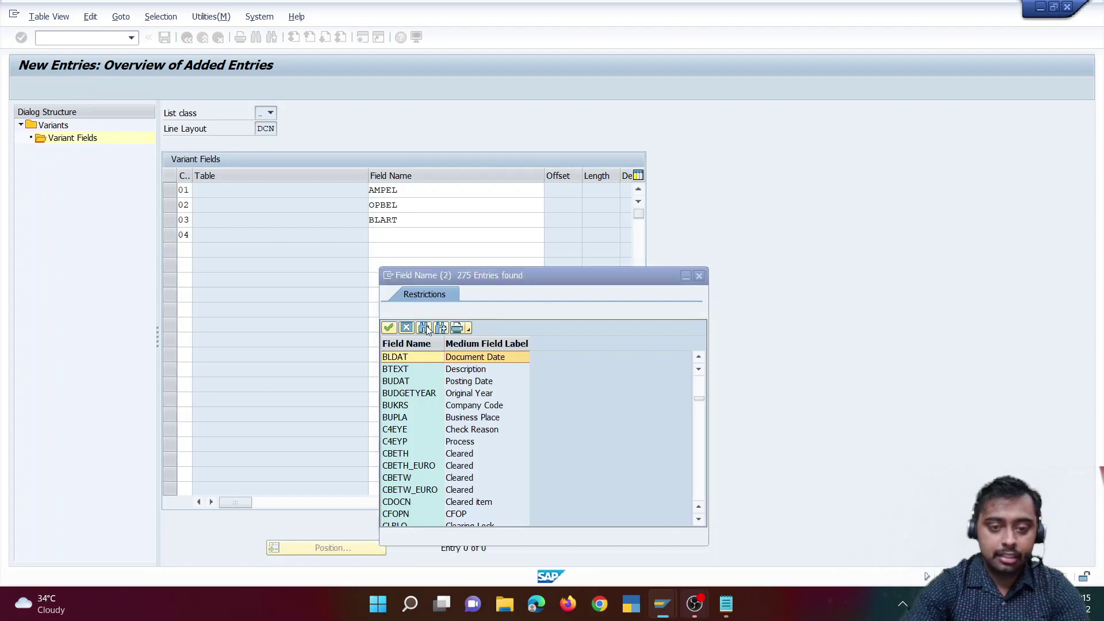
left_click(480, 358)
double_click(481, 357)
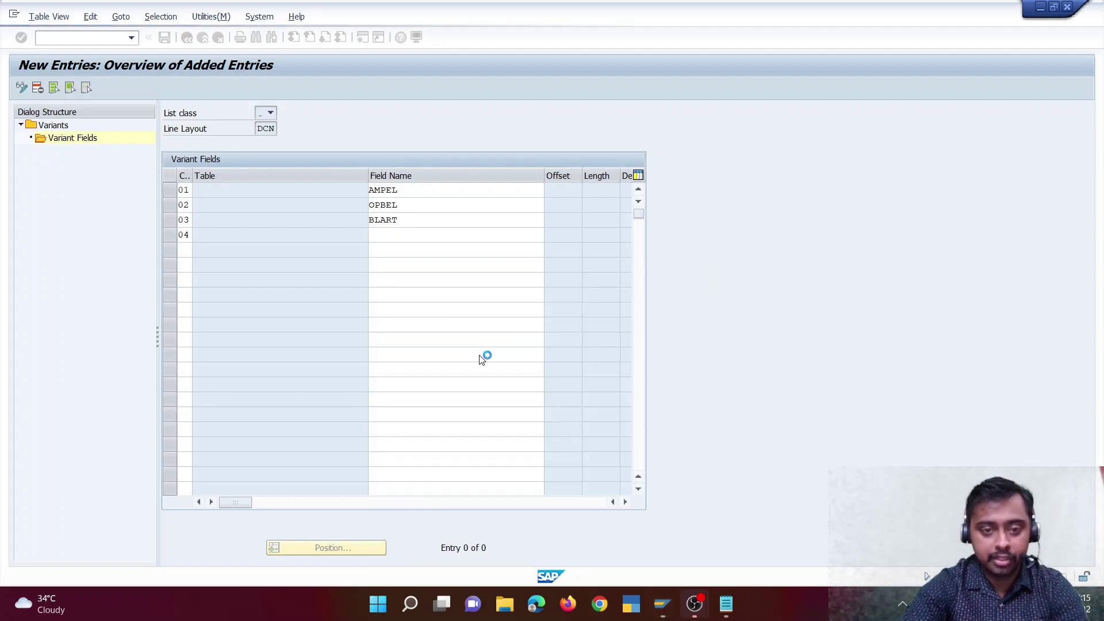
Check the columns of the Customer Line Item Display for reference and add column 05 with field BETRW to the variant fields
key("Tab")
key("Tab")
key("Tab")
key("Tab")
key("Tab")
key("Tab")
key("Tab")
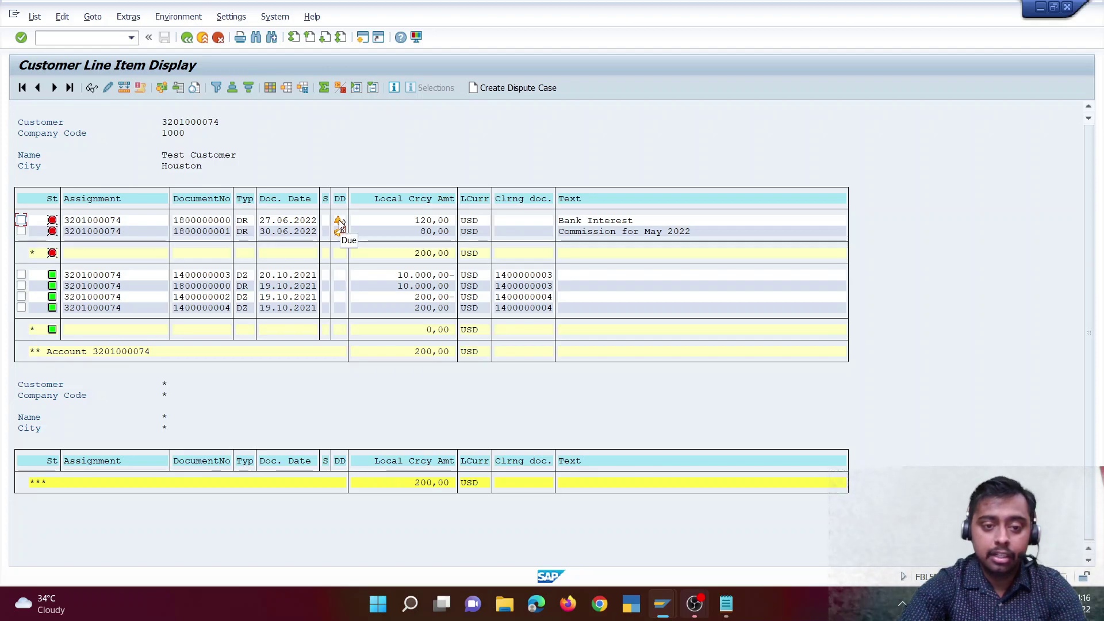
mouse_move(342, 237)
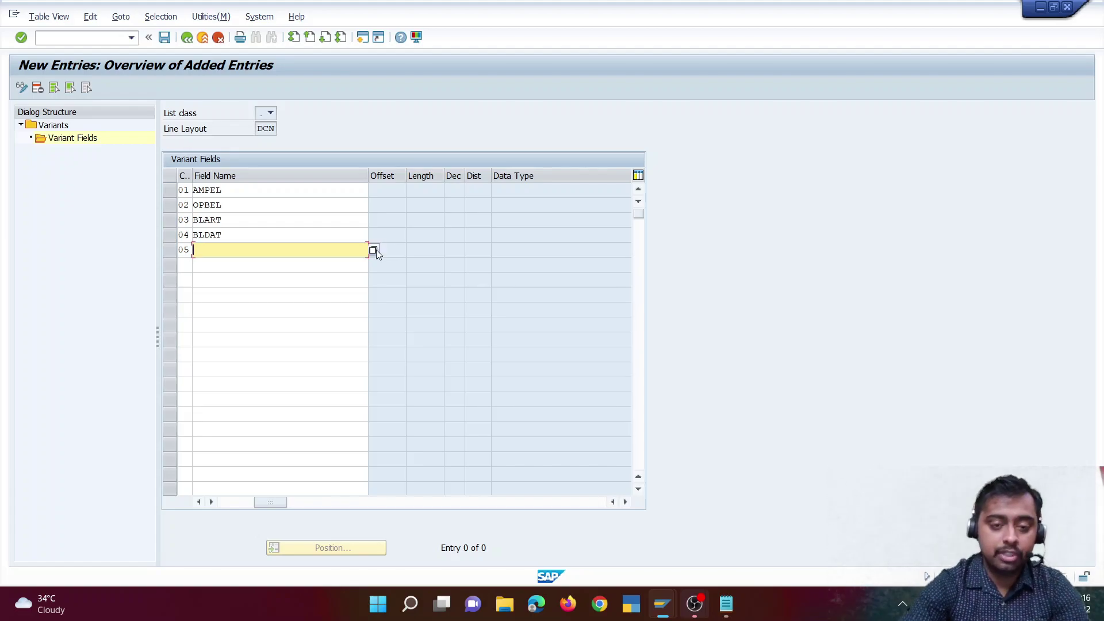
type("BET")
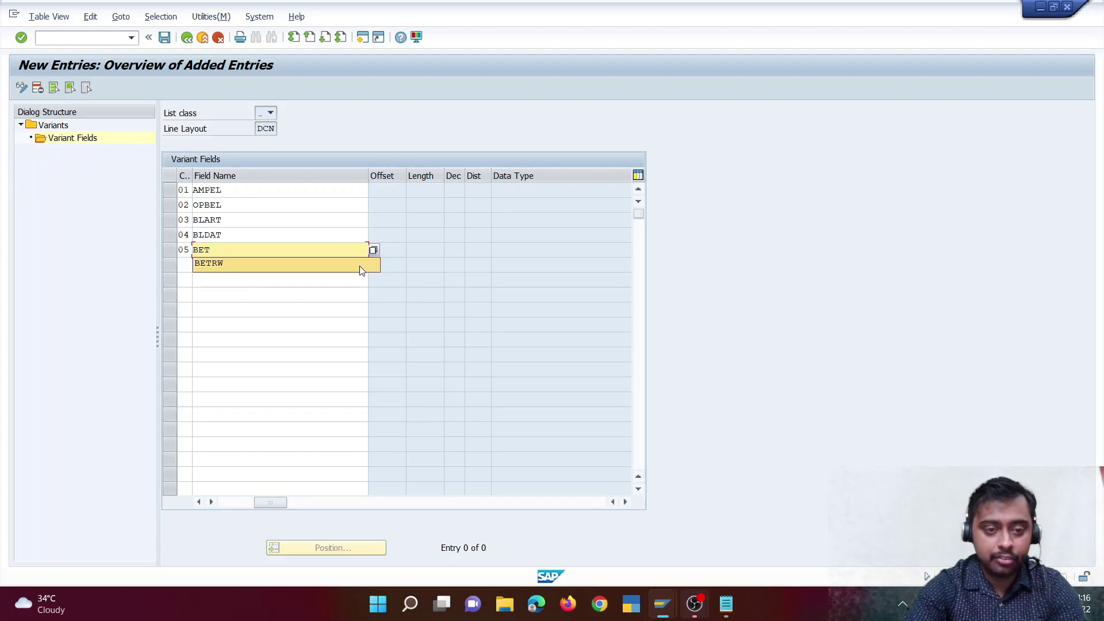
left_click(361, 264)
Add column 06 to the variant fields and assign field WAERS from the suggested entries
left_click(184, 265)
type("06")
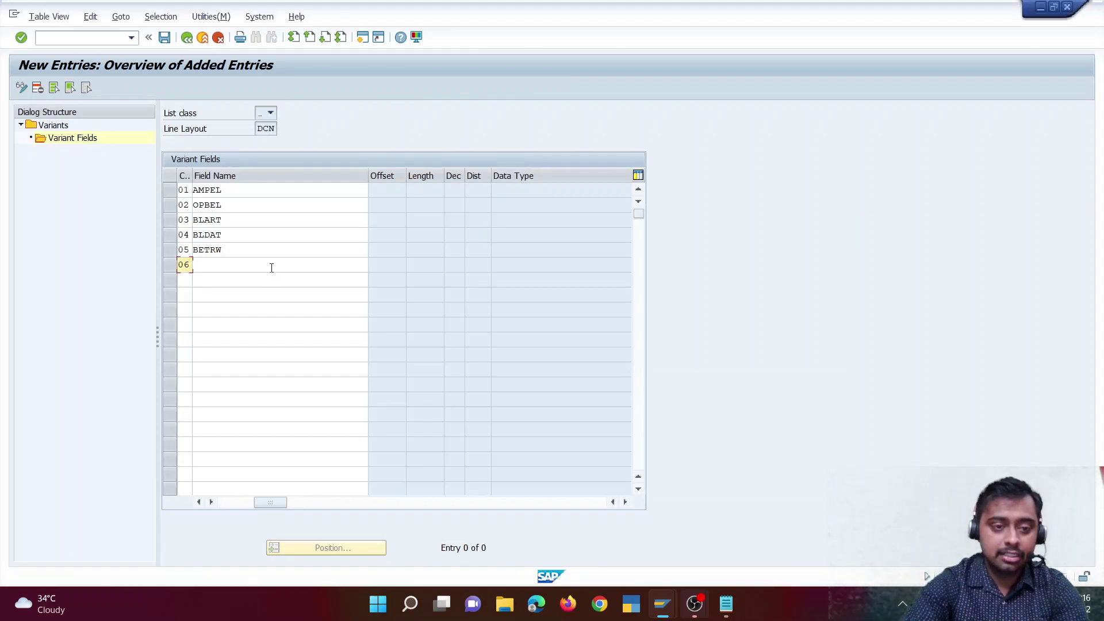
left_click(272, 266)
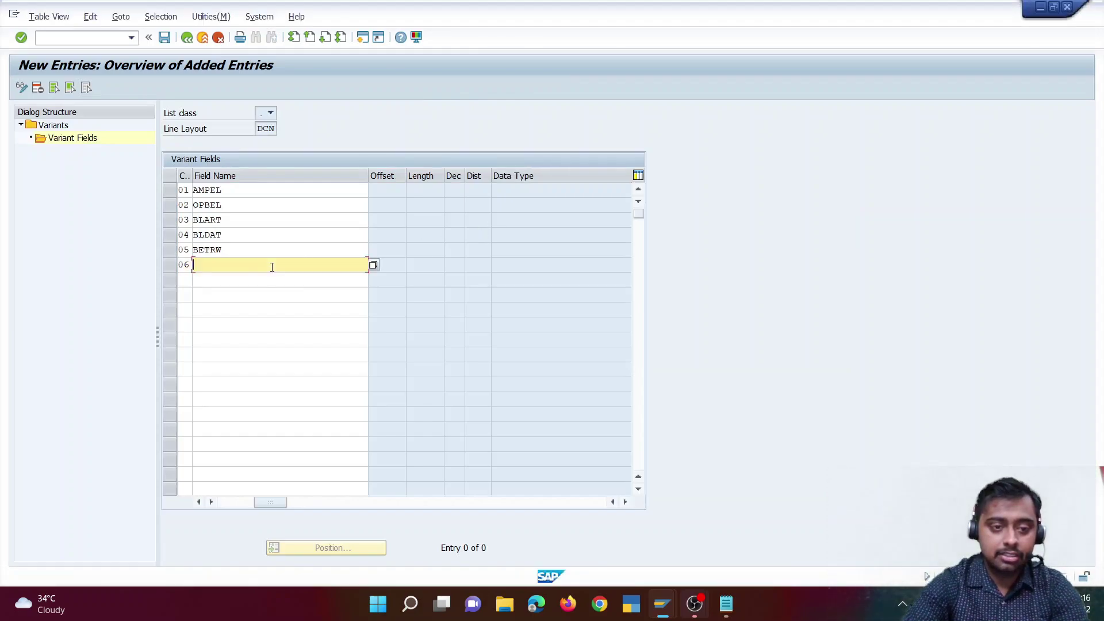
type("W")
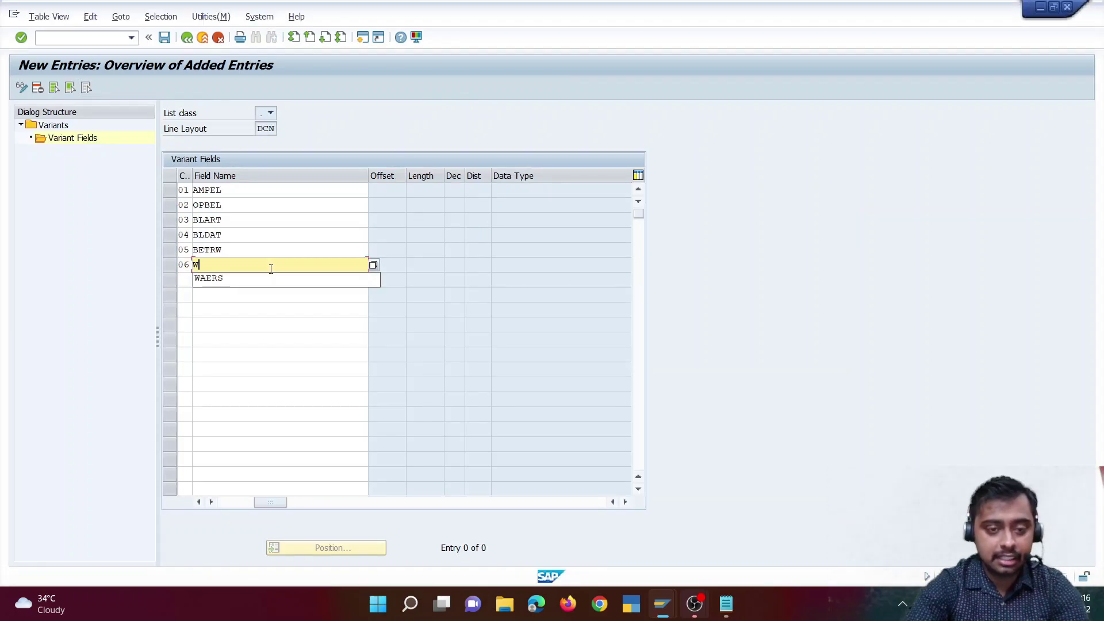
left_click(267, 279)
key("Return")
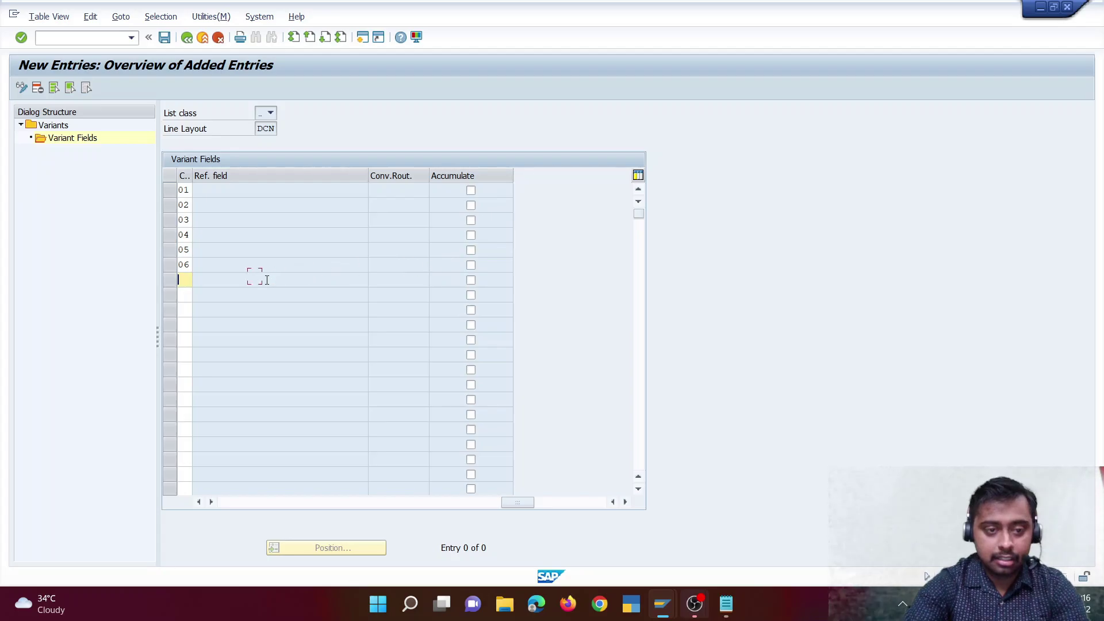
Add column 07 to the variant fields with field AUGBL and enter column number 08 in the following row
key("Tab")
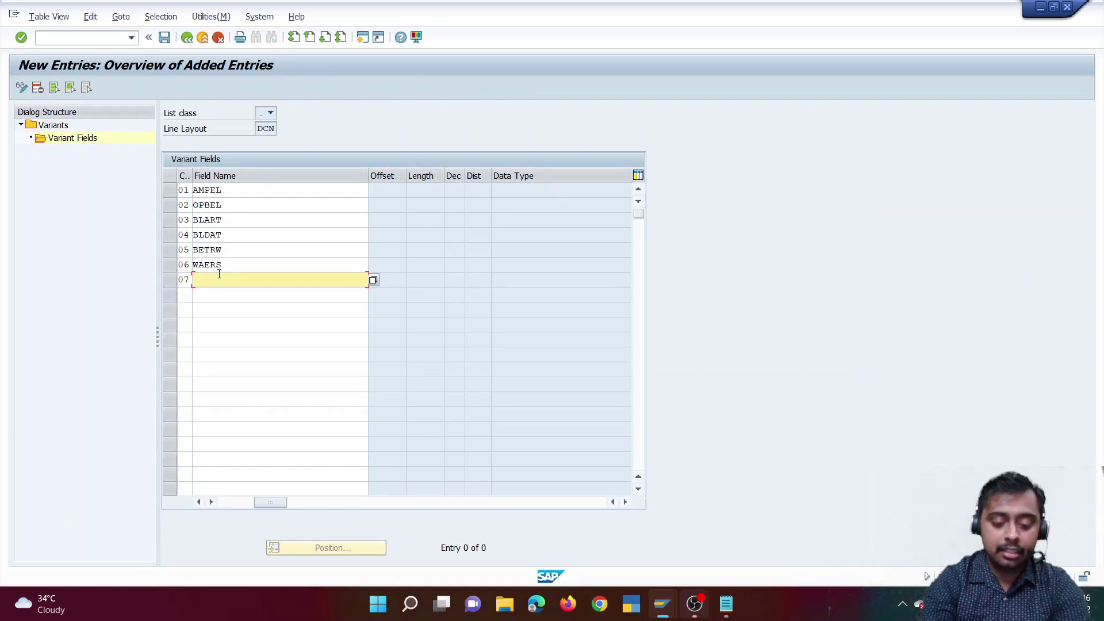
type("AUGBL")
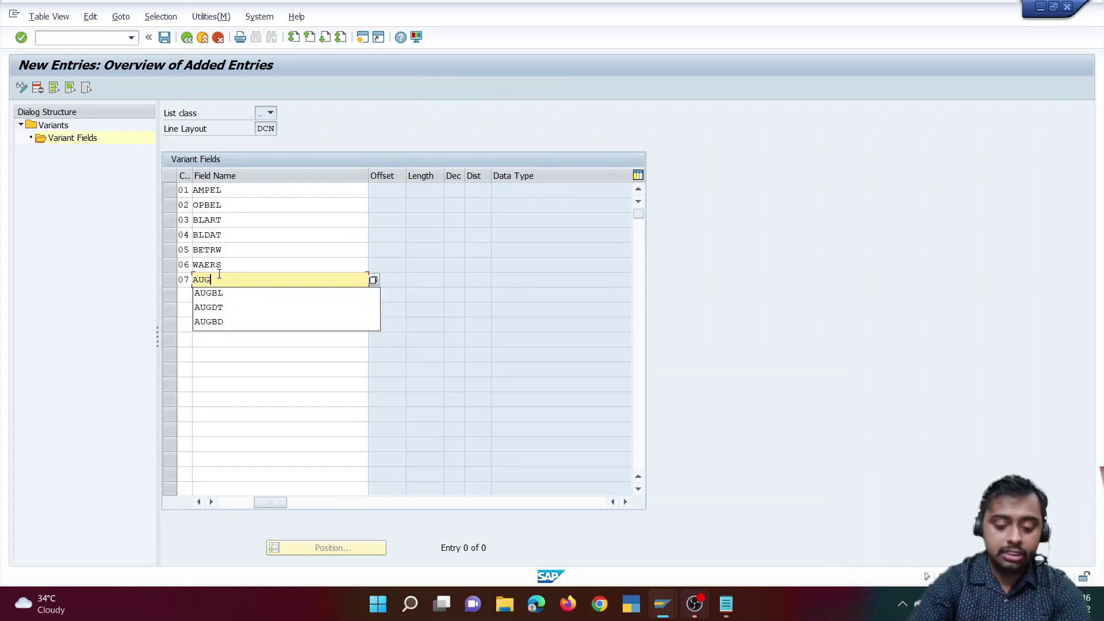
key("Tab")
key("Tab")
key("Tab")
key("Tab")
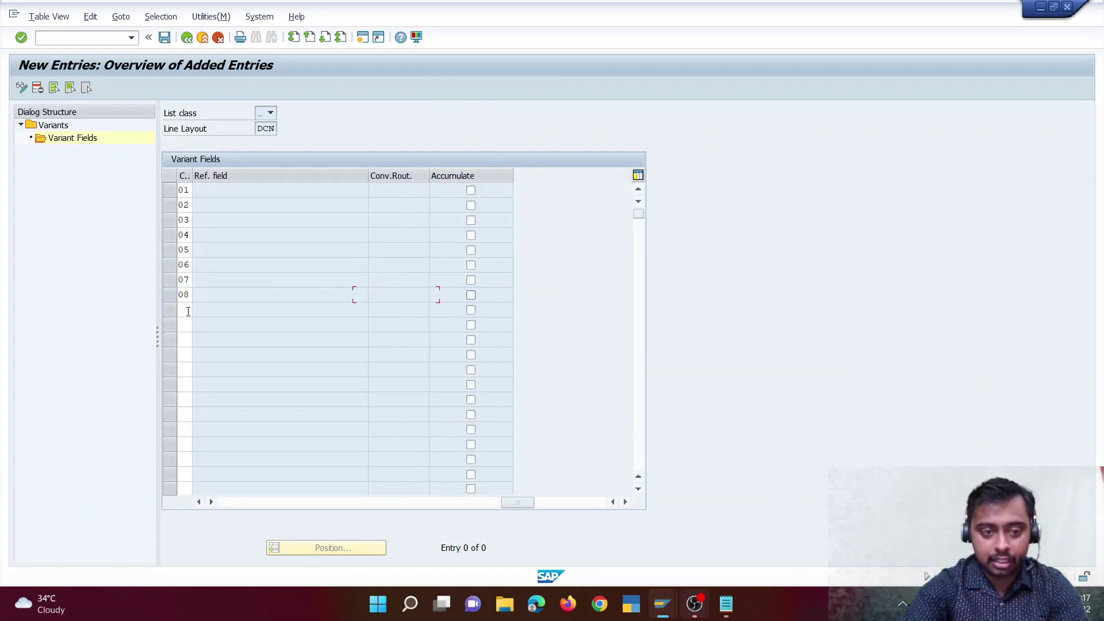
Assign field VKONT to column 08 of the variant fields
left_click(188, 311)
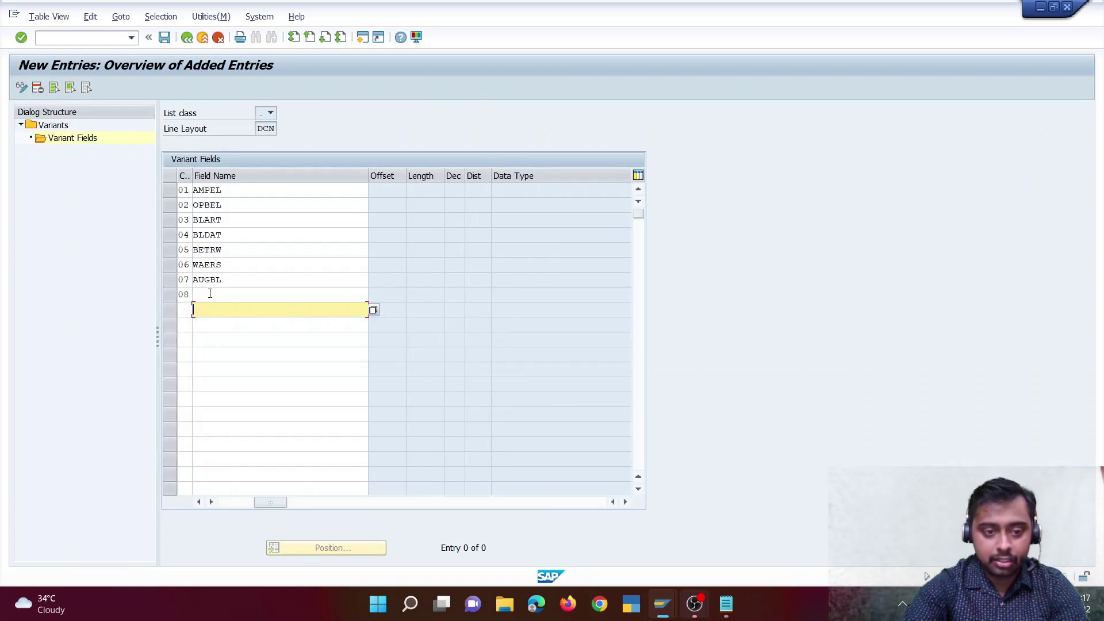
left_click(210, 294)
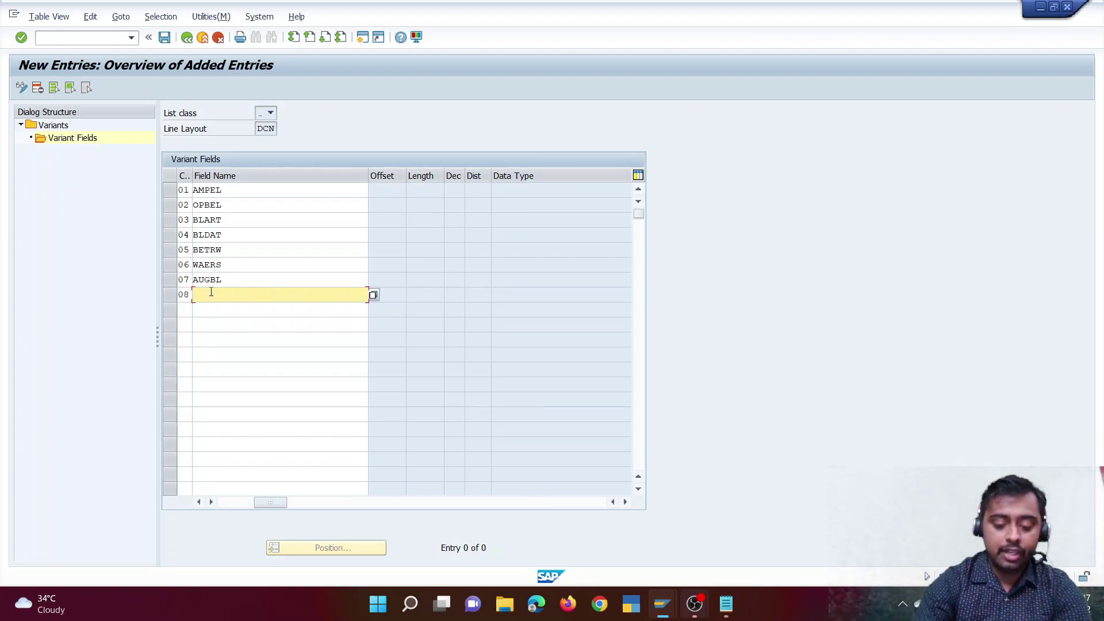
type("VKONT")
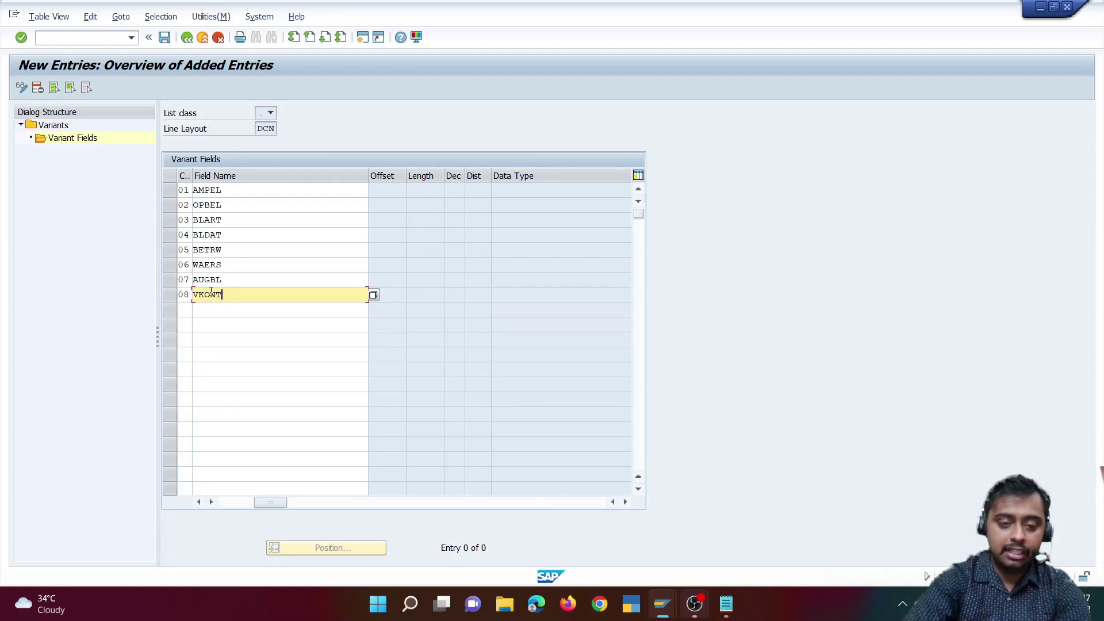
key("Tab")
Add column 09 to the variant fields with field GPART and look the field up in the field list
type("09")
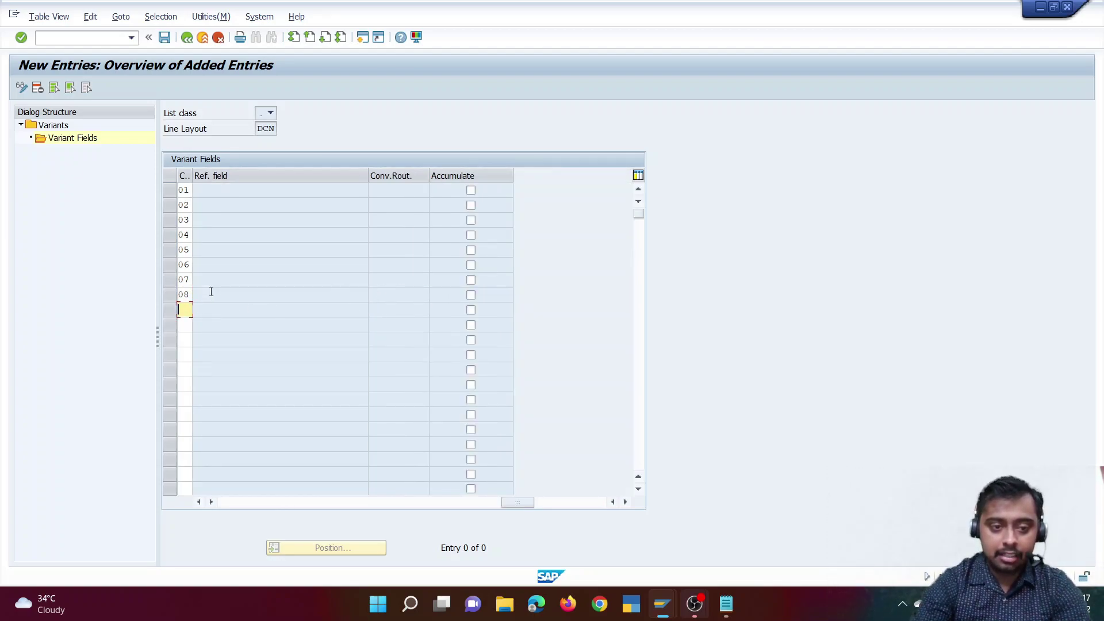
key("Tab")
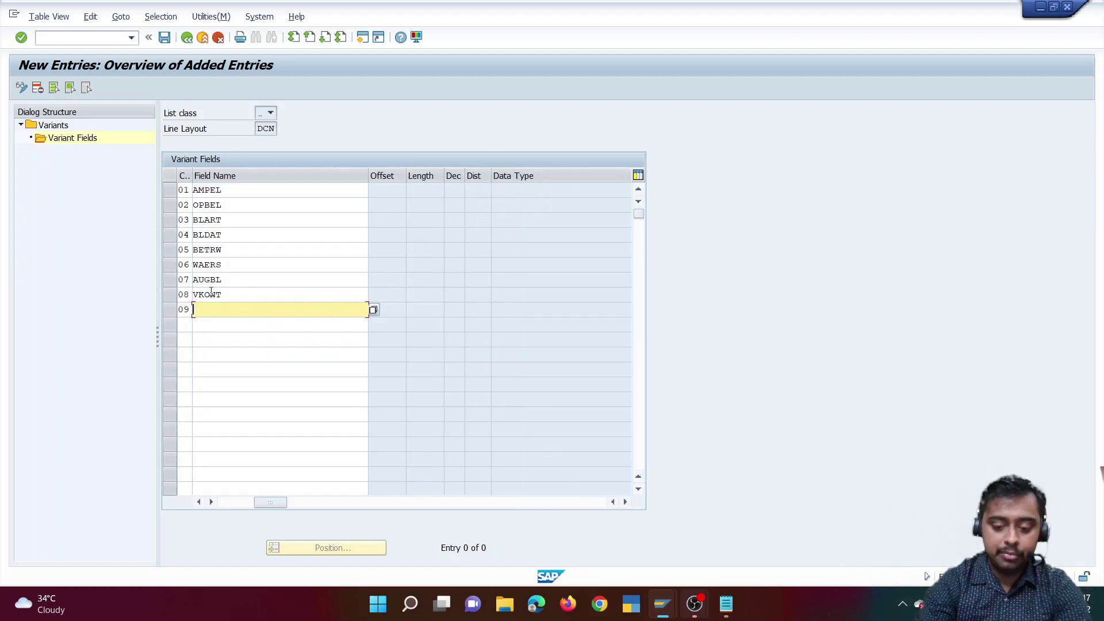
type("GPART")
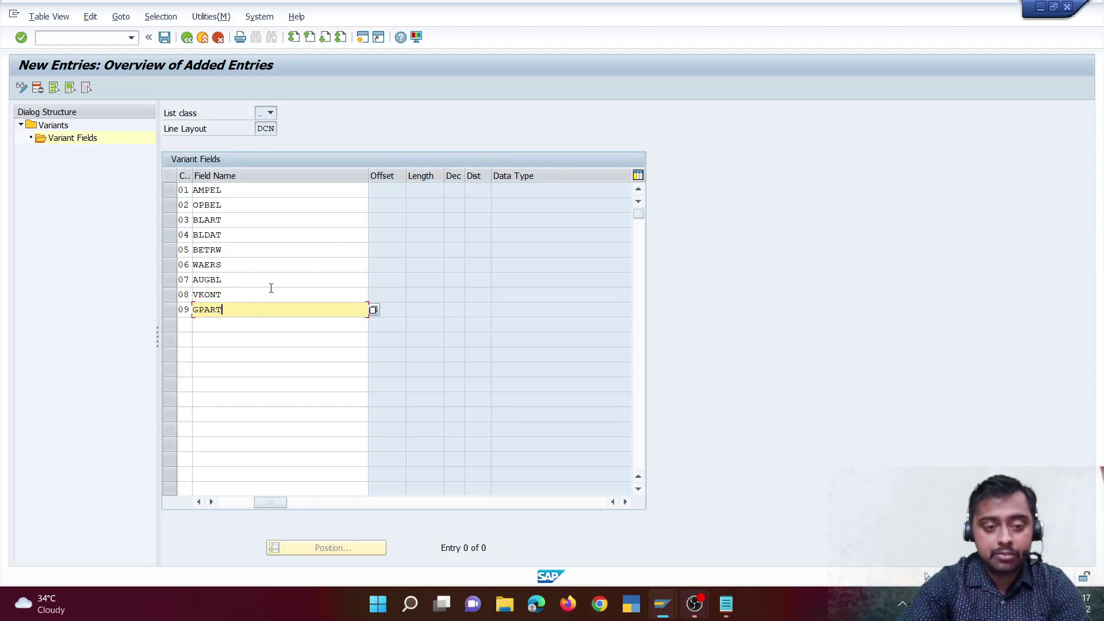
left_click_drag(233, 311, 183, 308)
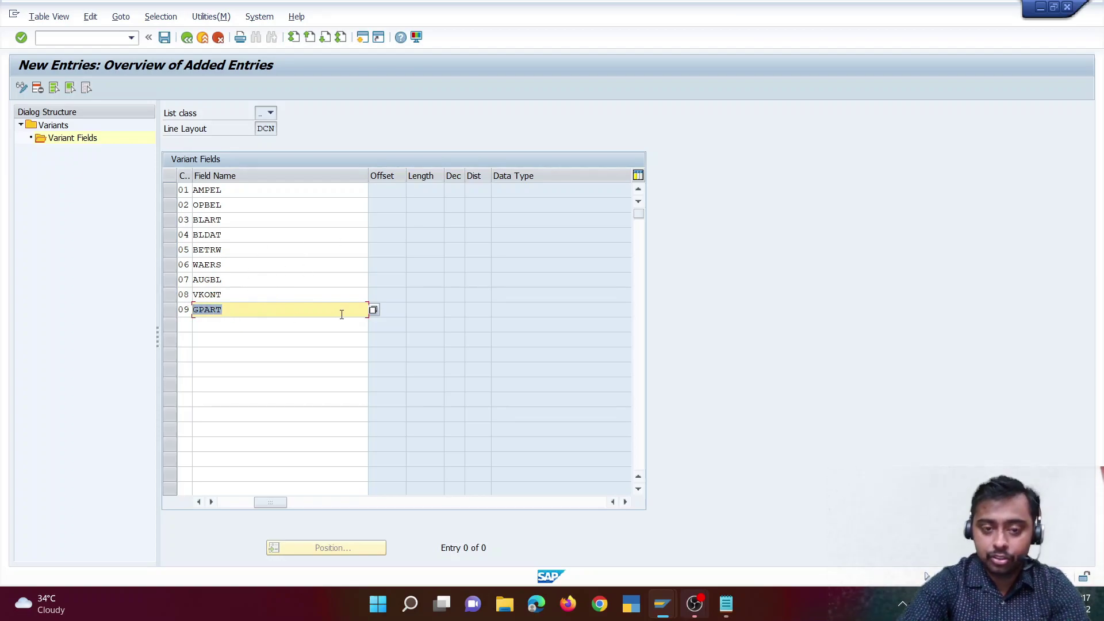
left_click(373, 310)
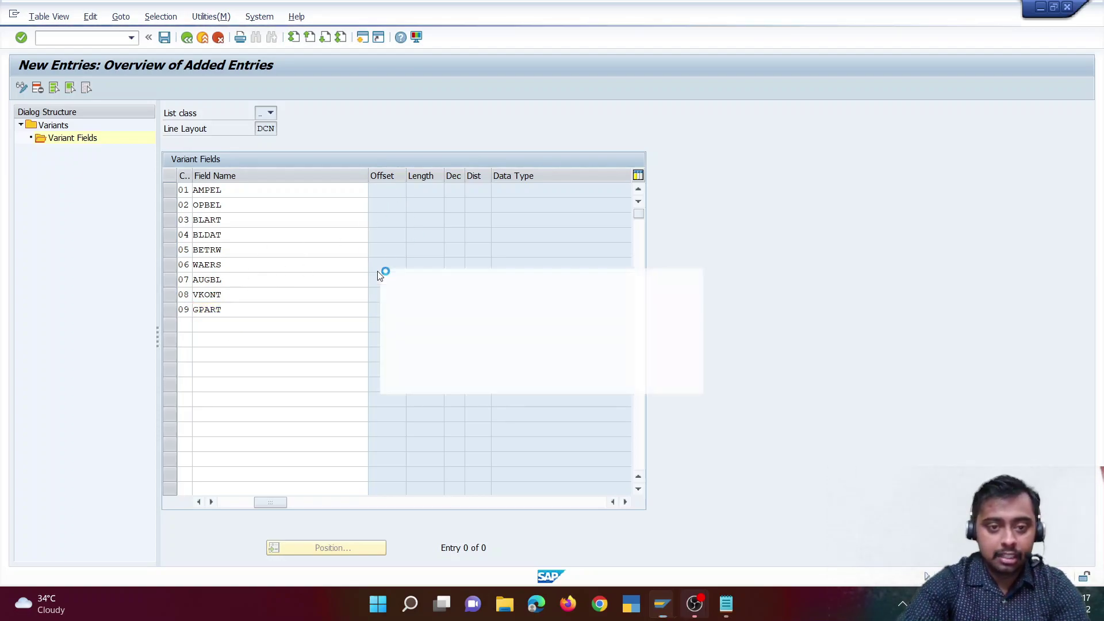
left_click(407, 328)
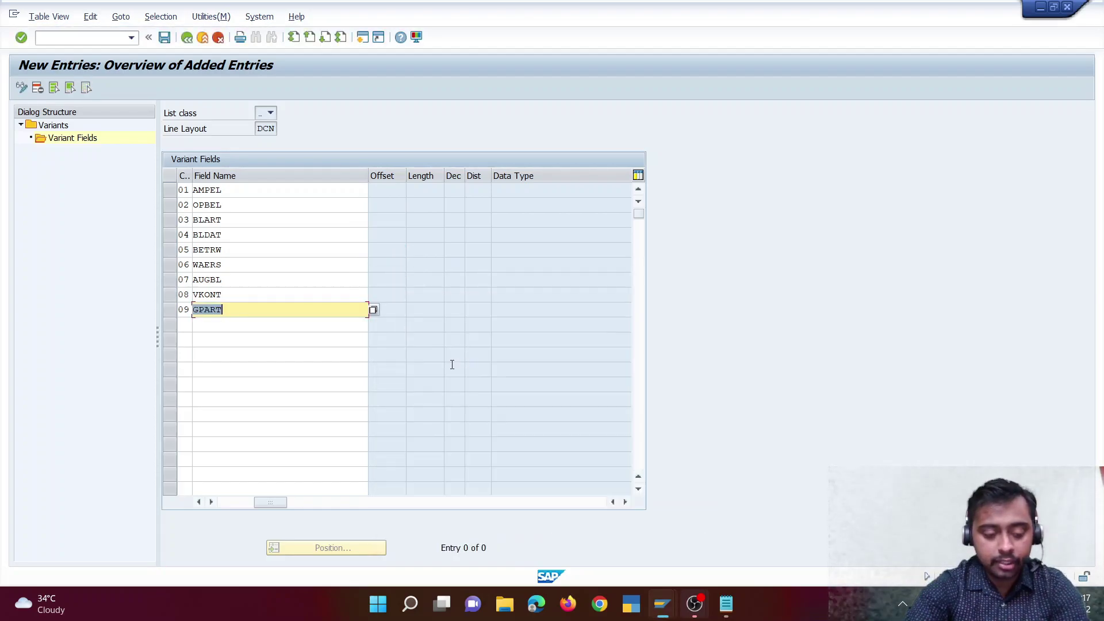
Add column 10 to the variant fields with field FAEDN and confirm the entries
scroll(451, 366, "right", 5)
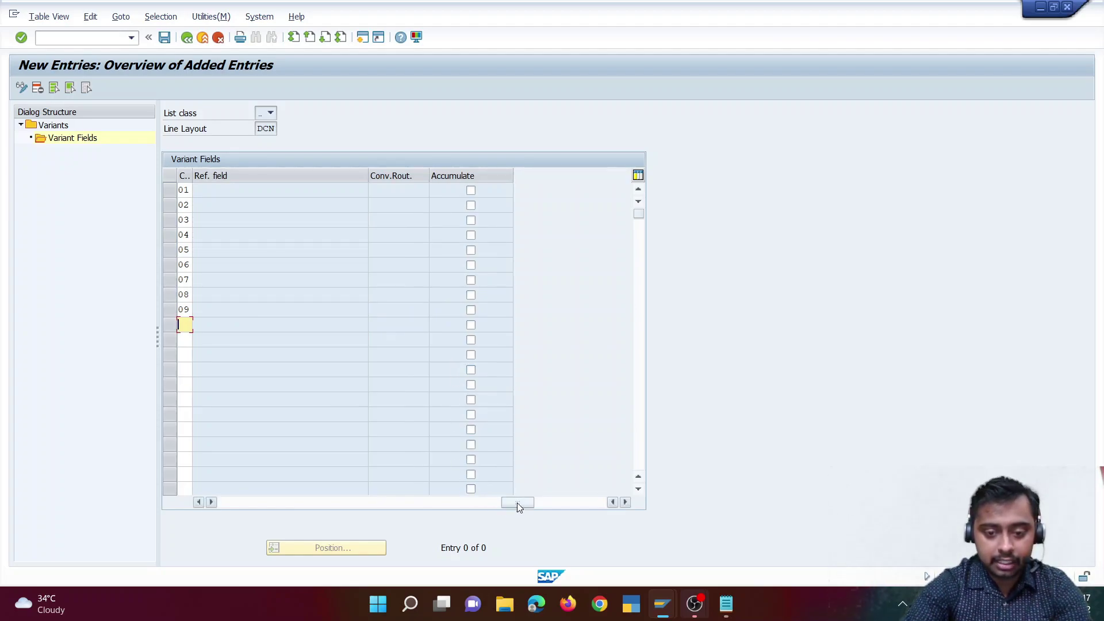
left_click_drag(516, 503, 207, 535)
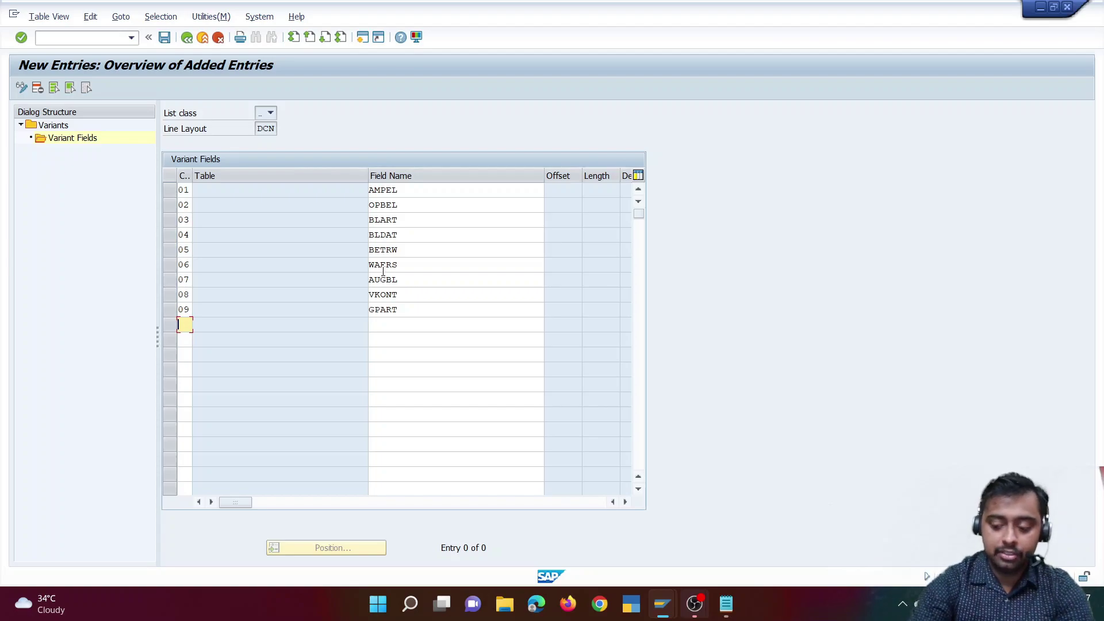
type("10")
key("Tab")
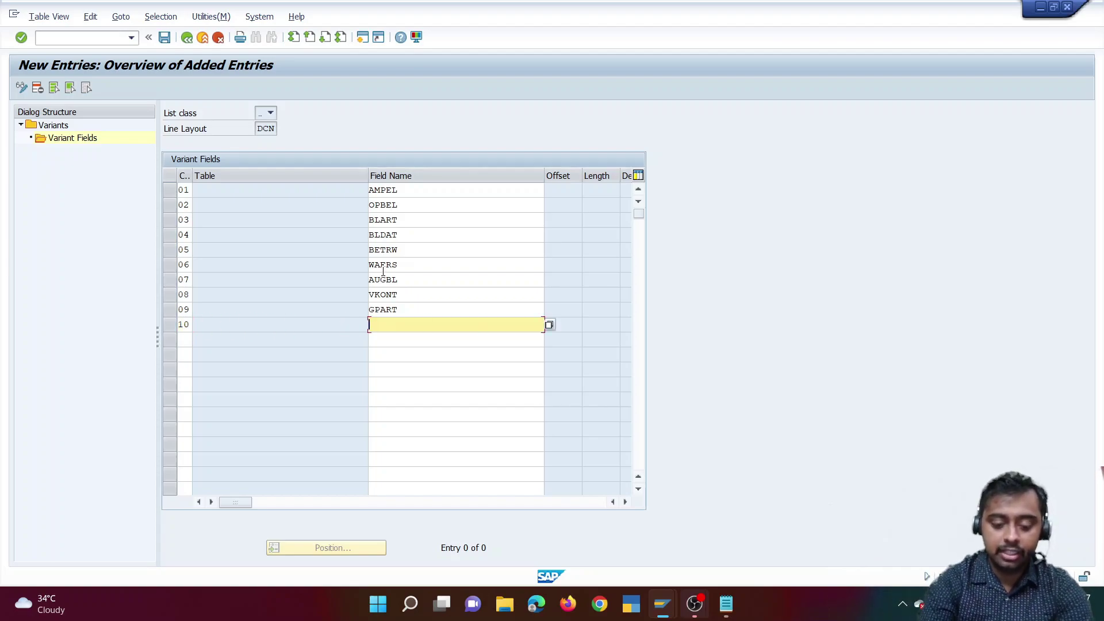
type("FAEDN")
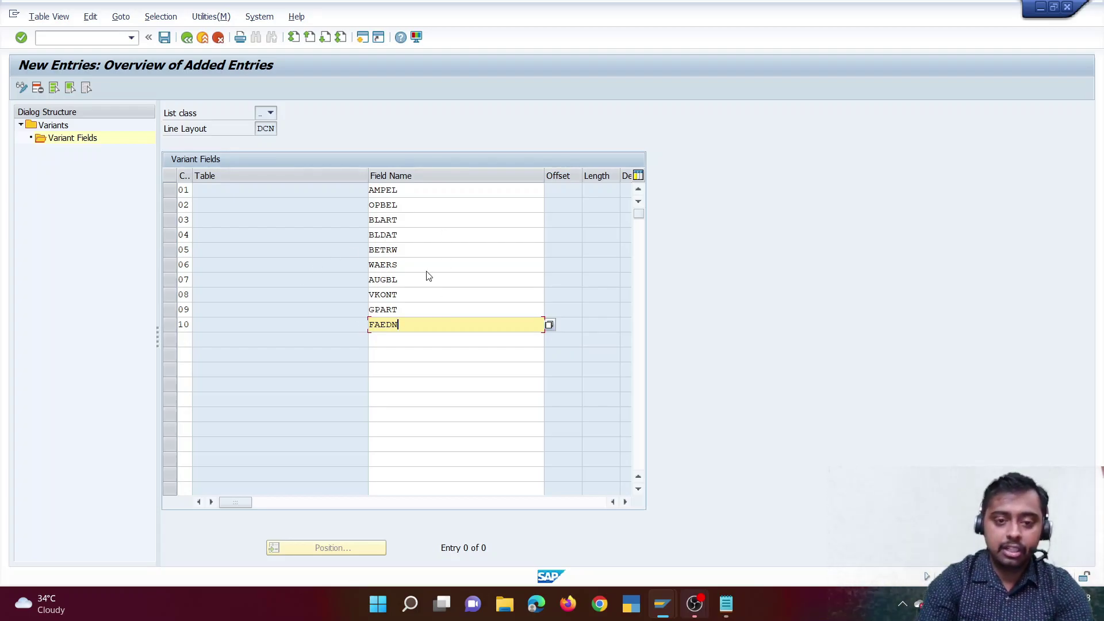
key("Return")
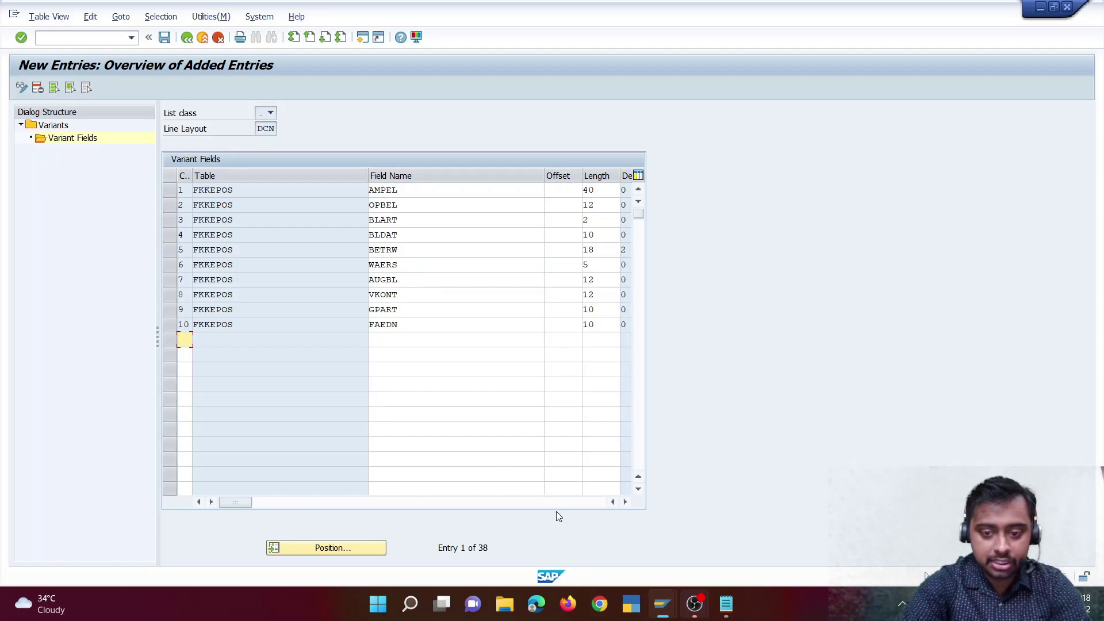
Check the lengths and data types of the variant fields, and save the entries
double_click(609, 190)
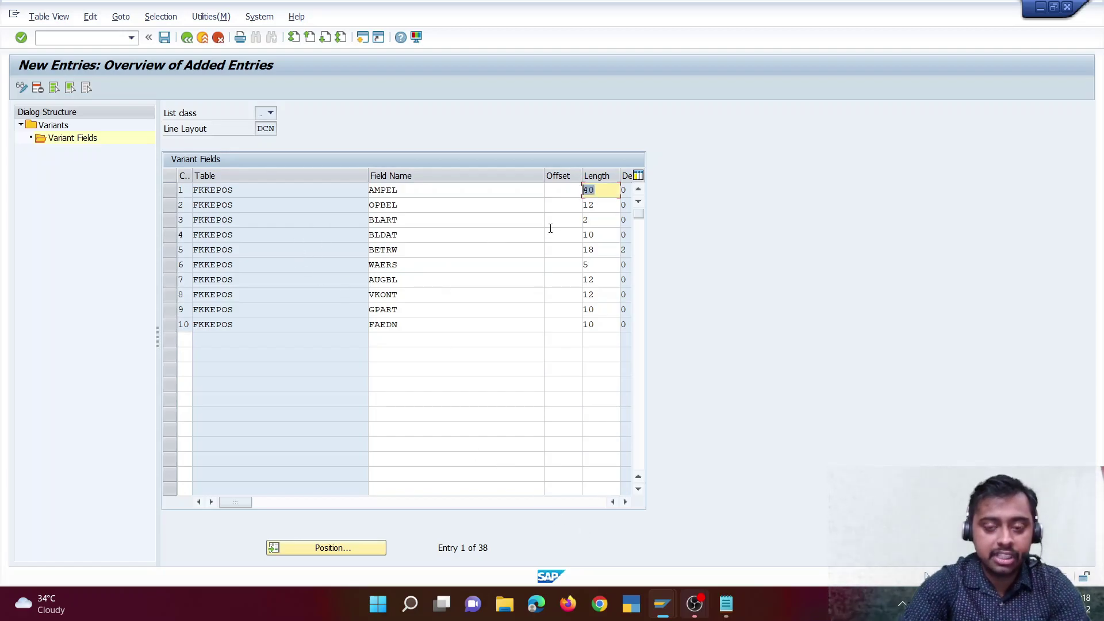
left_click(629, 501)
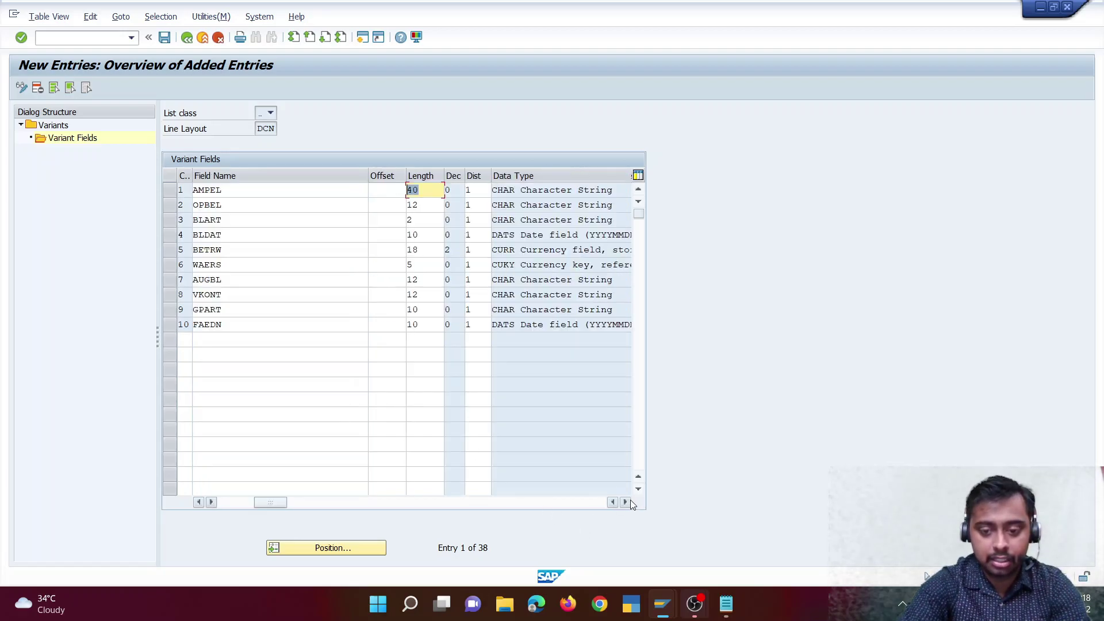
left_click(630, 501)
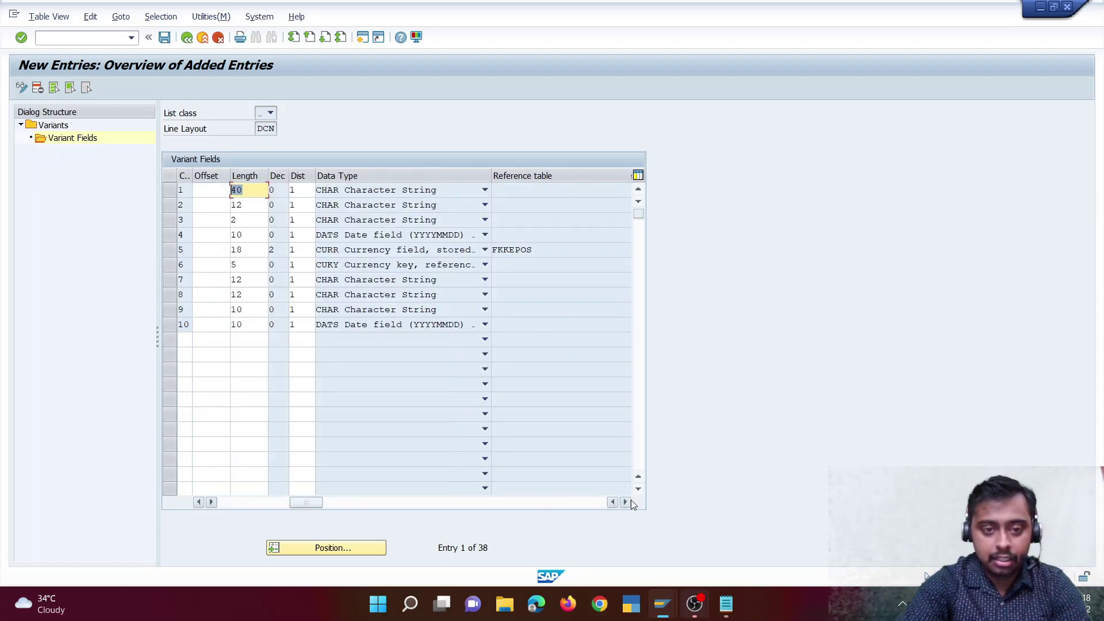
left_click(291, 500)
left_click(291, 500)
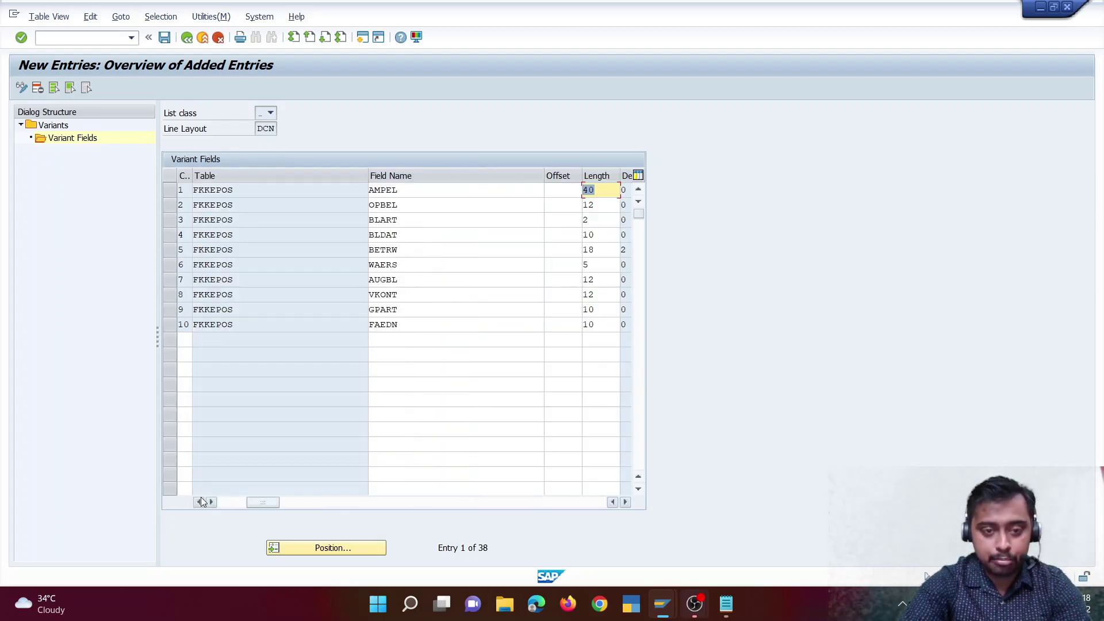
left_click(164, 37)
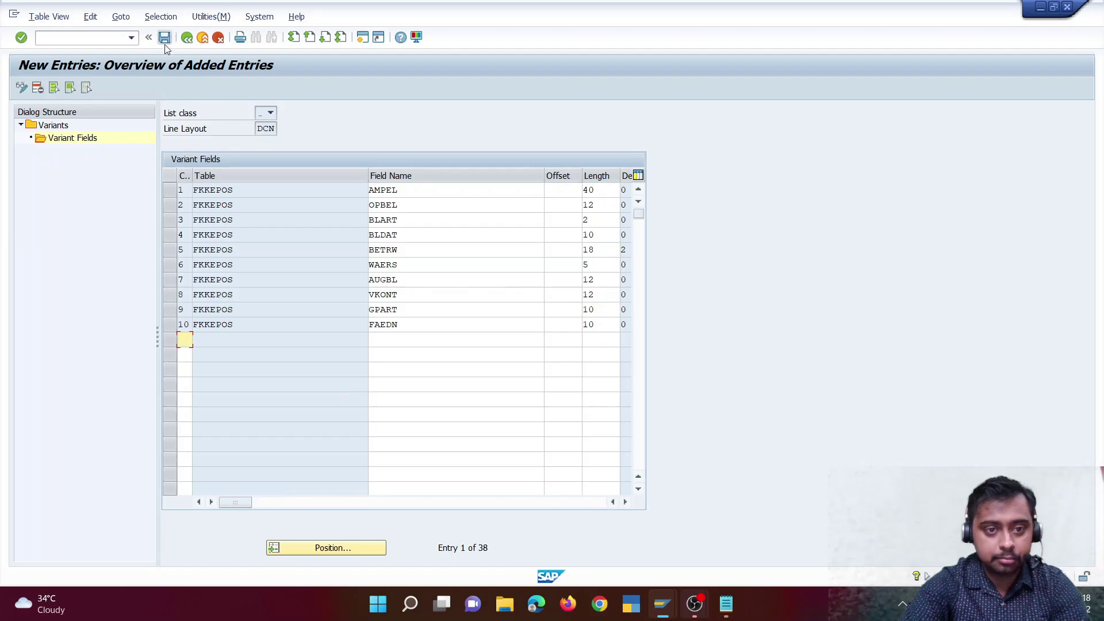
Open the details of variant DCN and enter the headings "Status" above field A and "Doc No." above field B
left_click(53, 126)
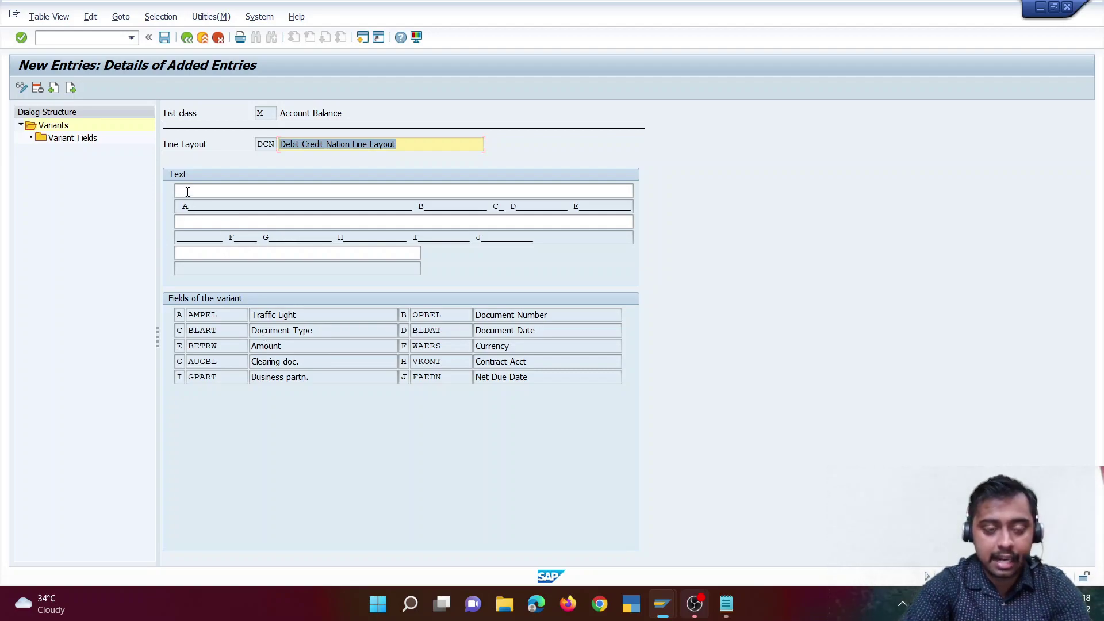
left_click(186, 193)
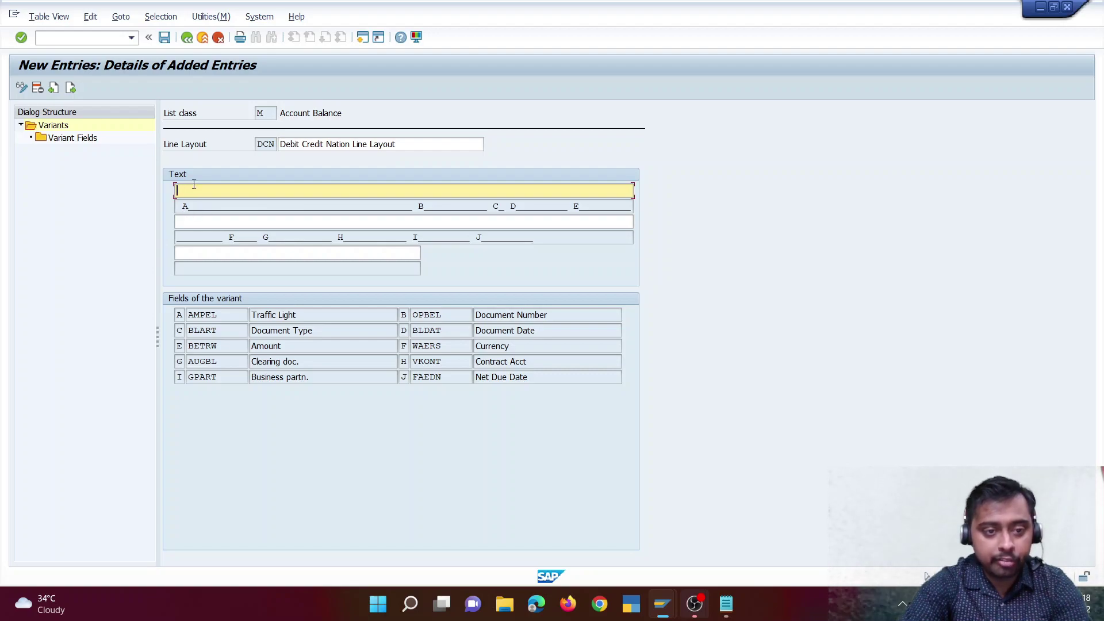
type("S")
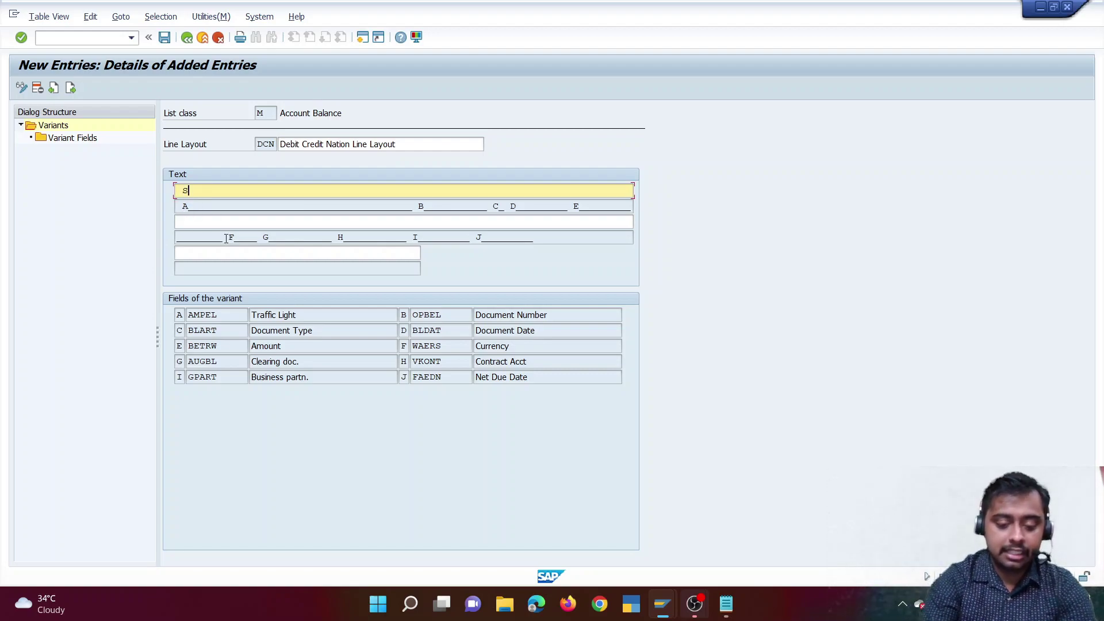
type("tatus")
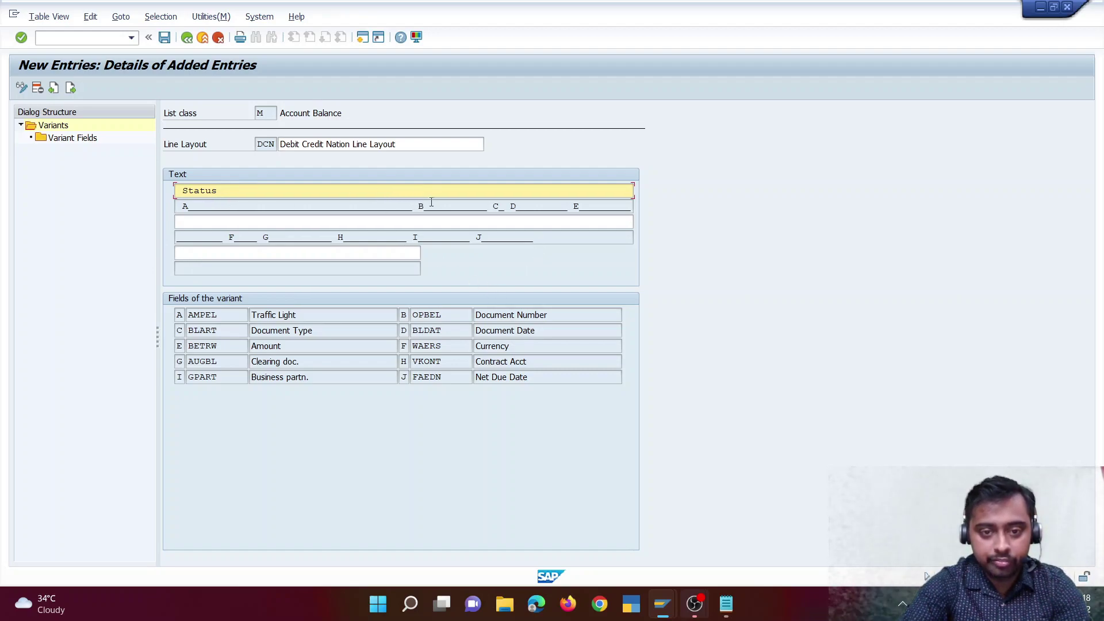
type("Doc")
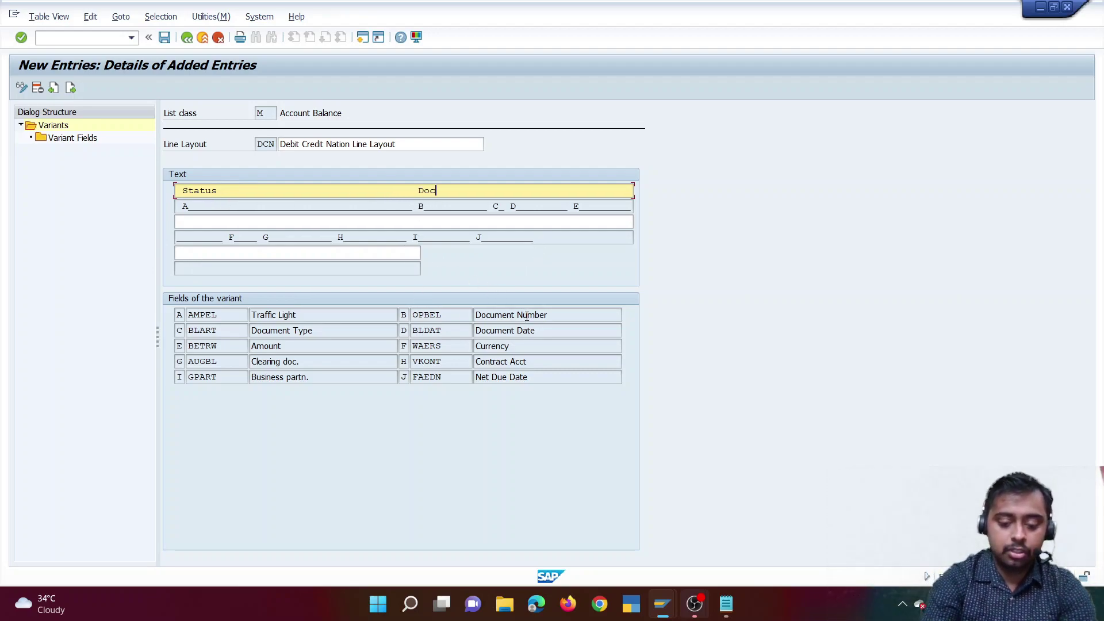
type(" No.")
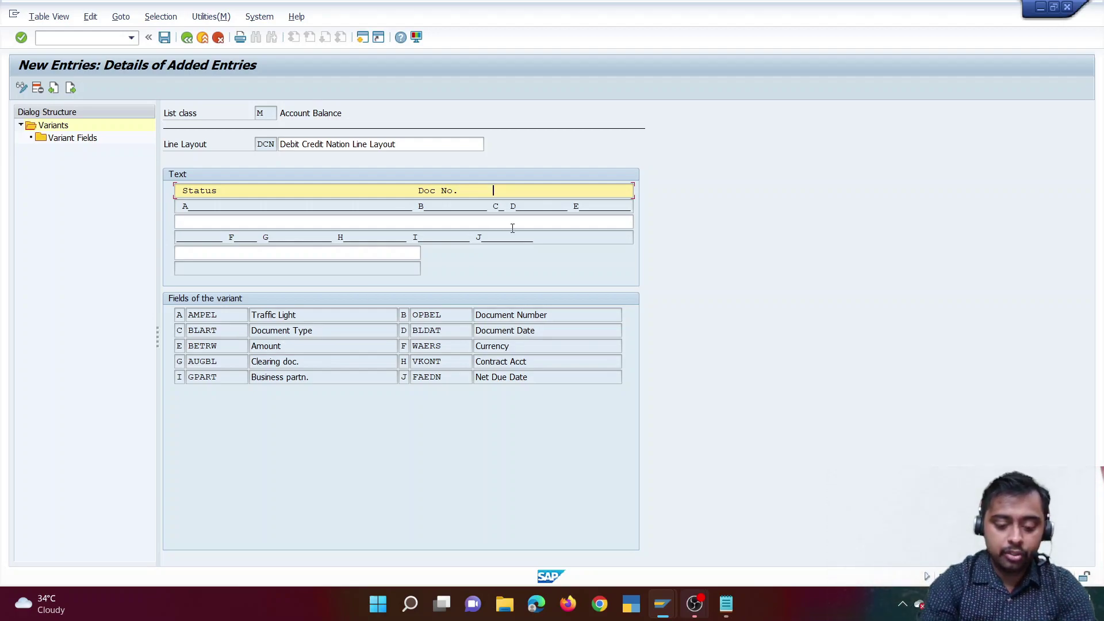
Complete the first heading line with "DT" above field C, "Doc Dt" above D and "Amount" above E
type("     DT")
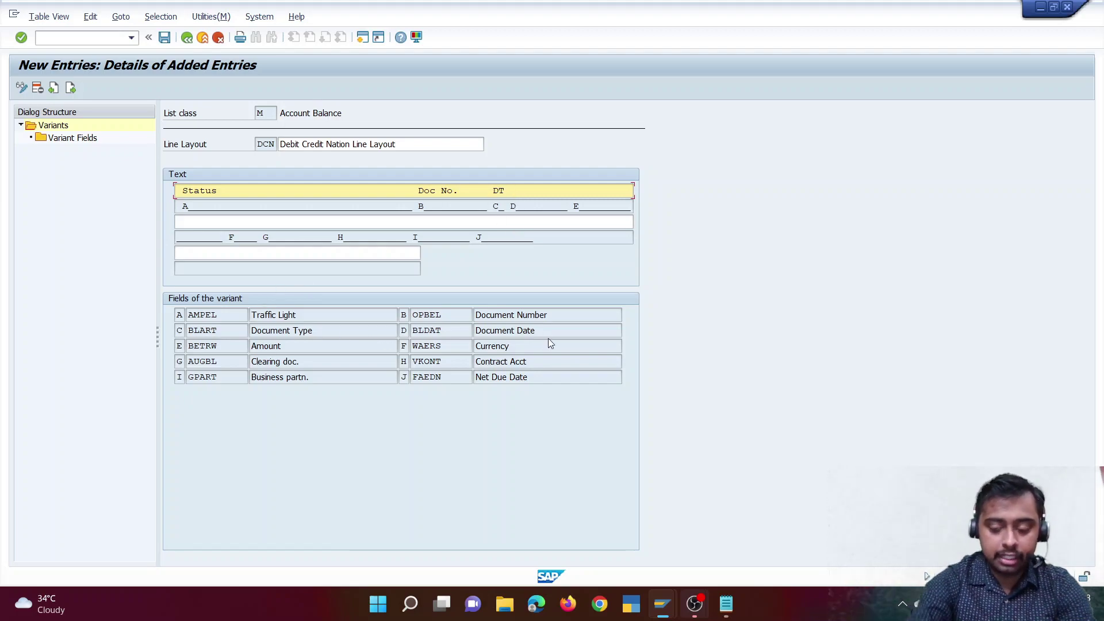
type(" Doc Date")
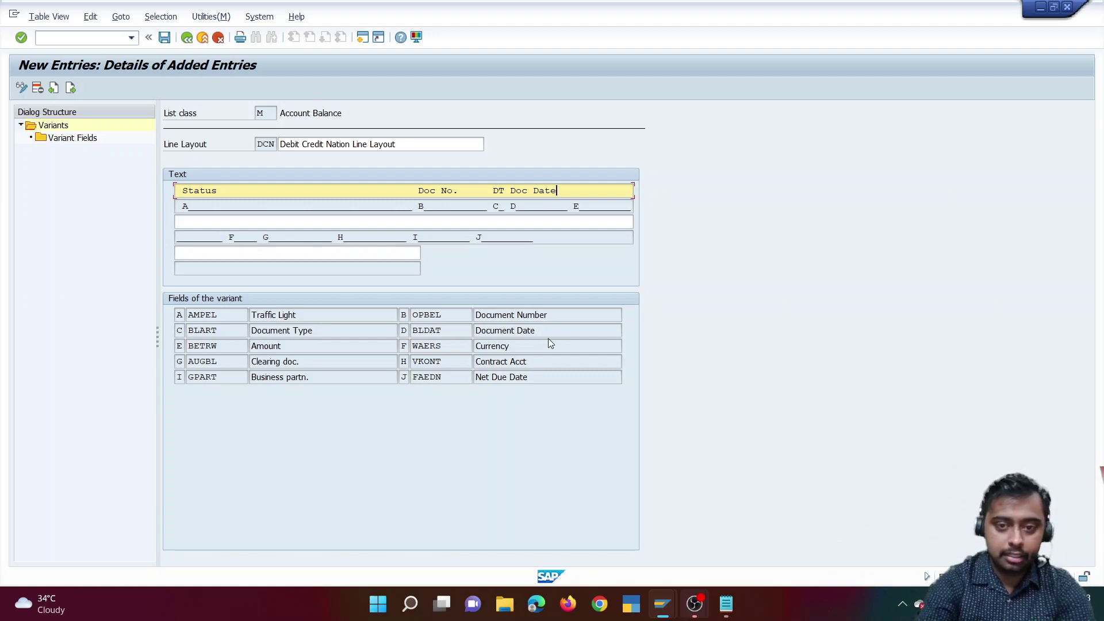
key("BackSpace")
key("BackSpace")
key("BackSpace")
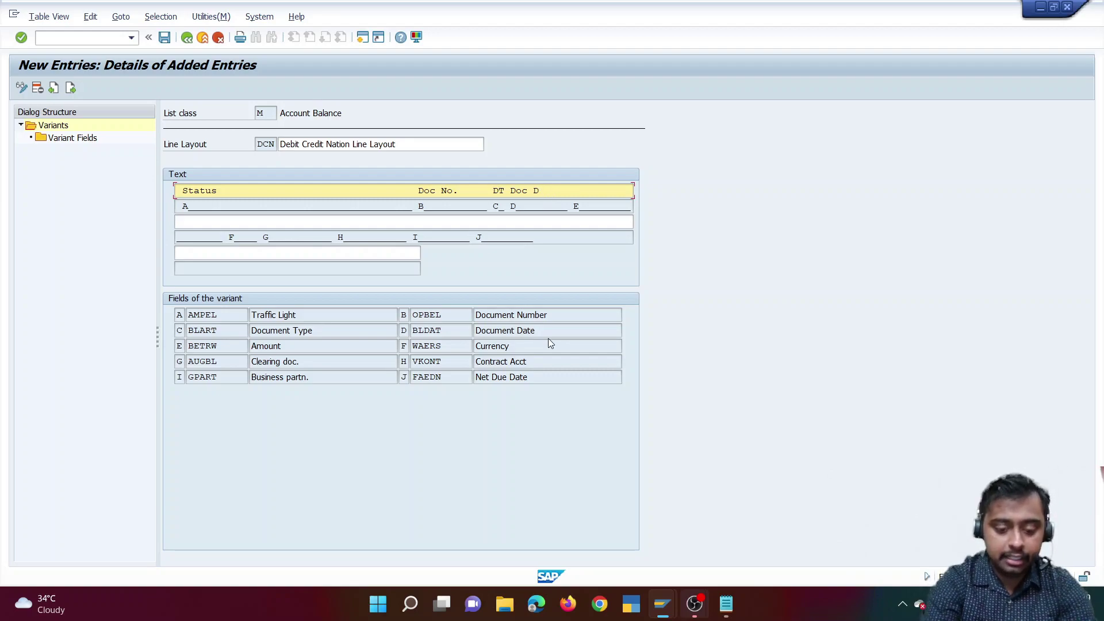
type("t")
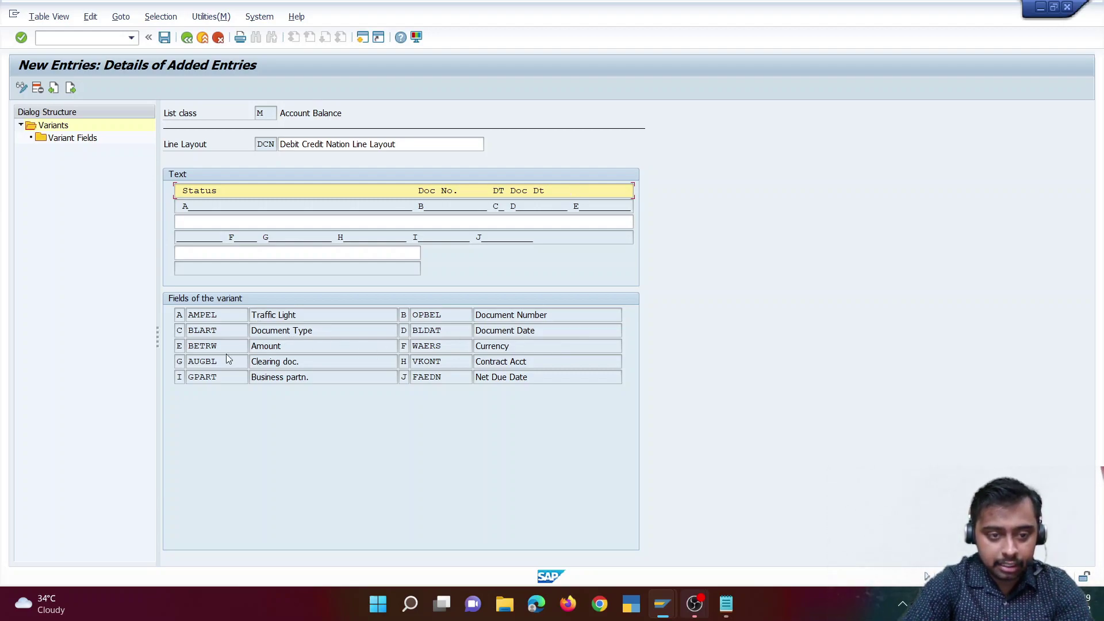
type("     Amount")
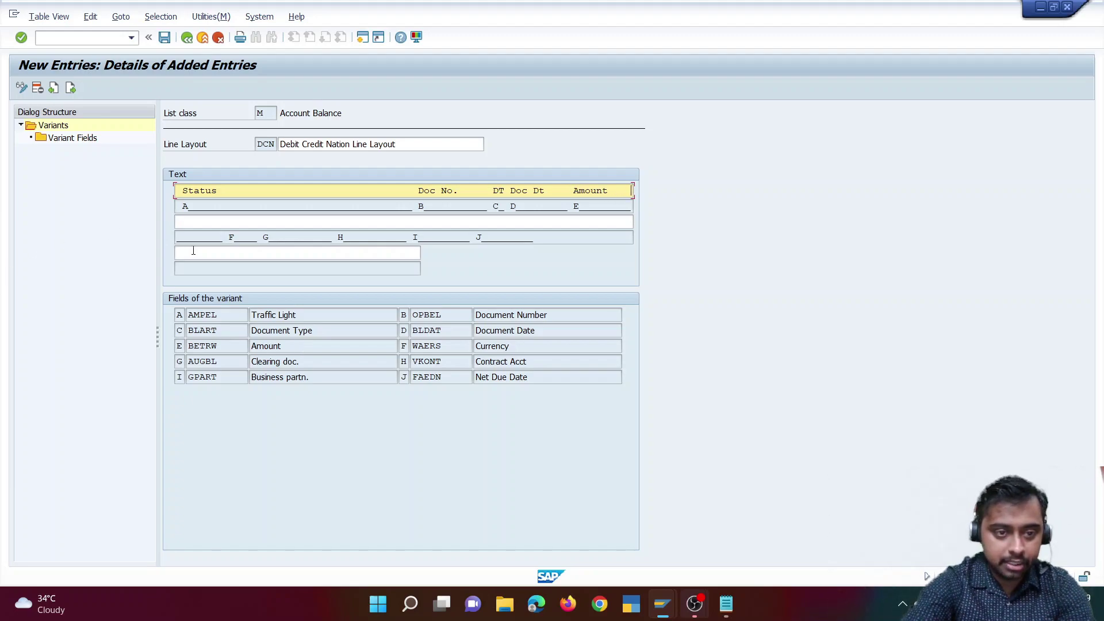
Enter "Curr" above field F and "Clrng doc" above field G in the second heading line
left_click(192, 222)
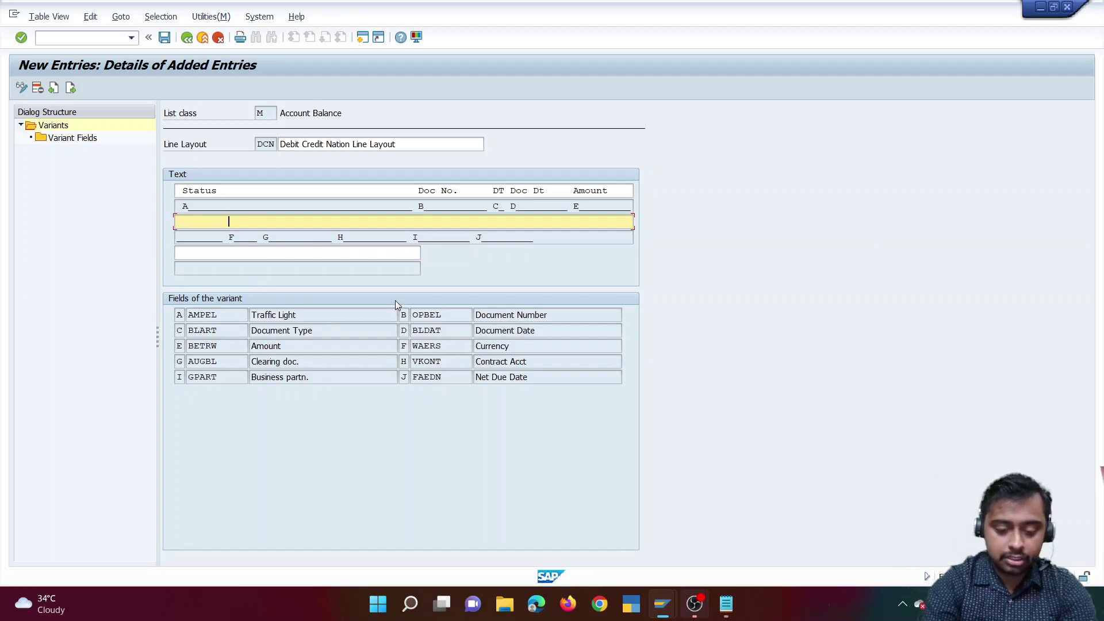
type("Curr")
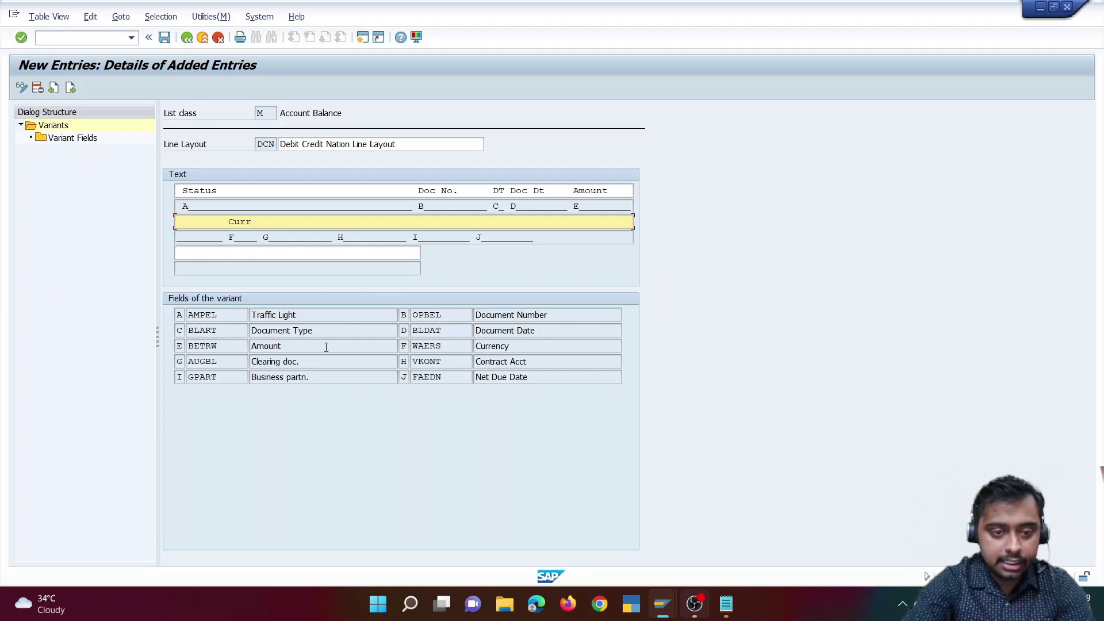
type("  Clr")
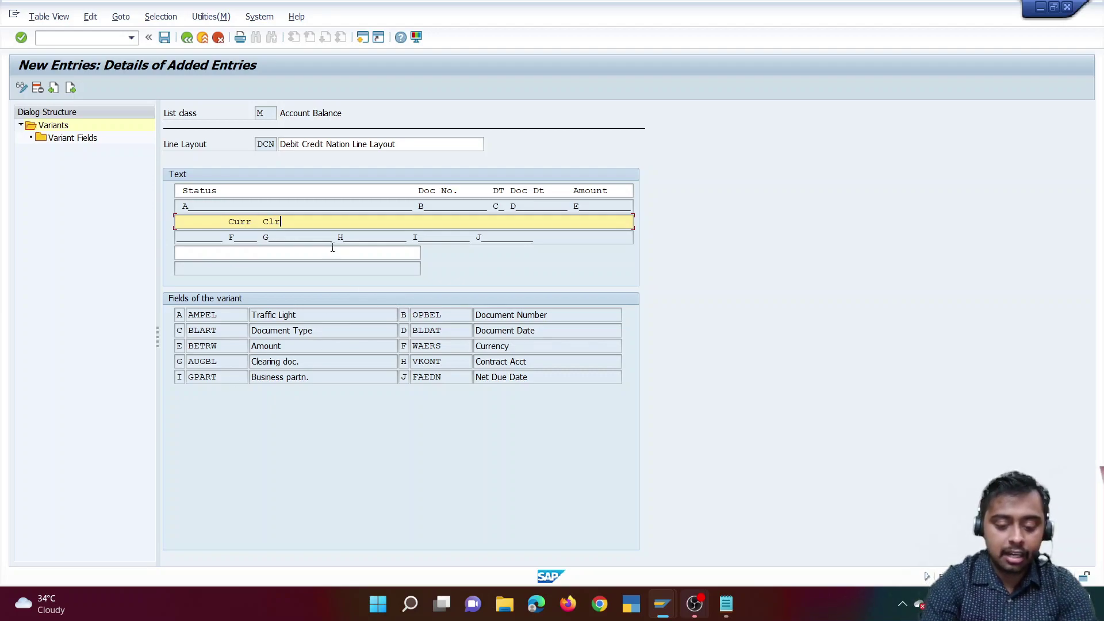
type("ng")
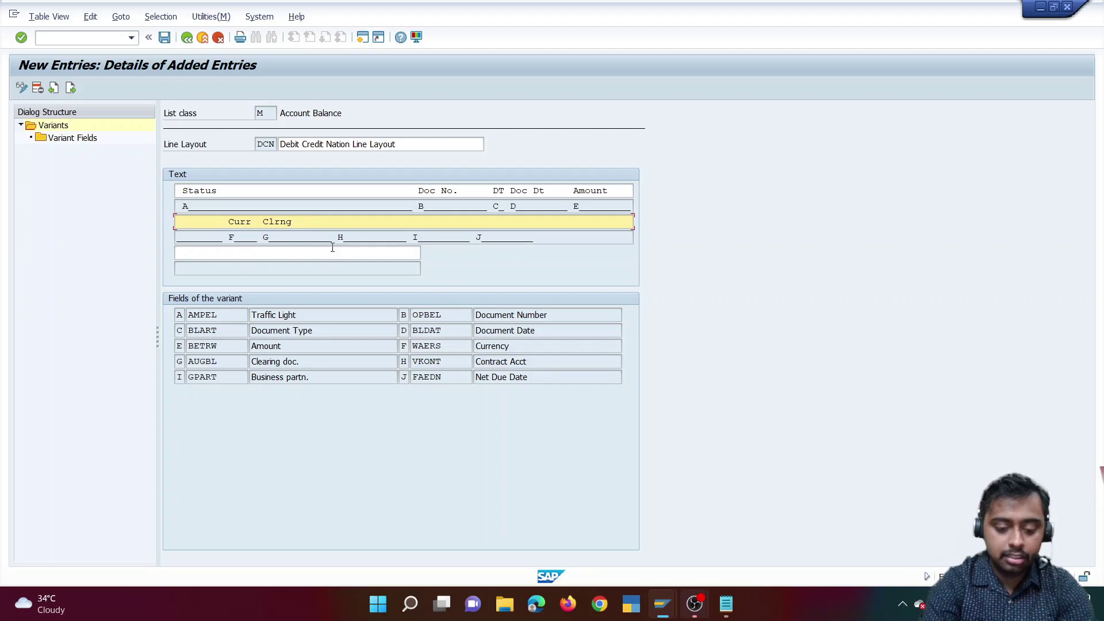
type("doc")
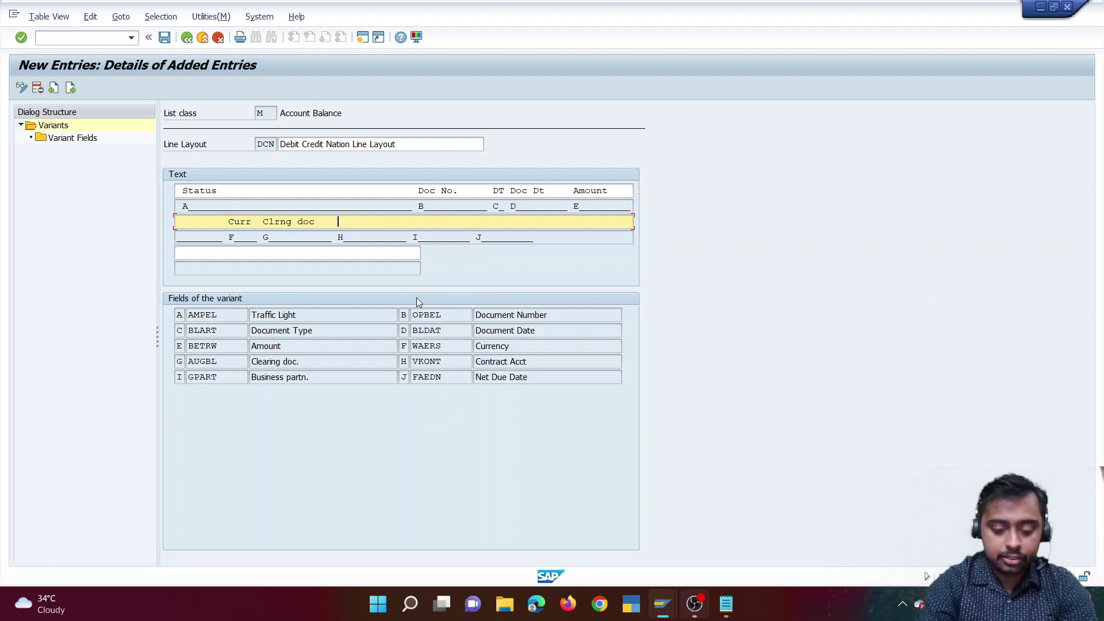
Enter "Cont Ac" above field H, "BP" above I and "Due Dt" above J, and save the variant
type(" Cont Ac")
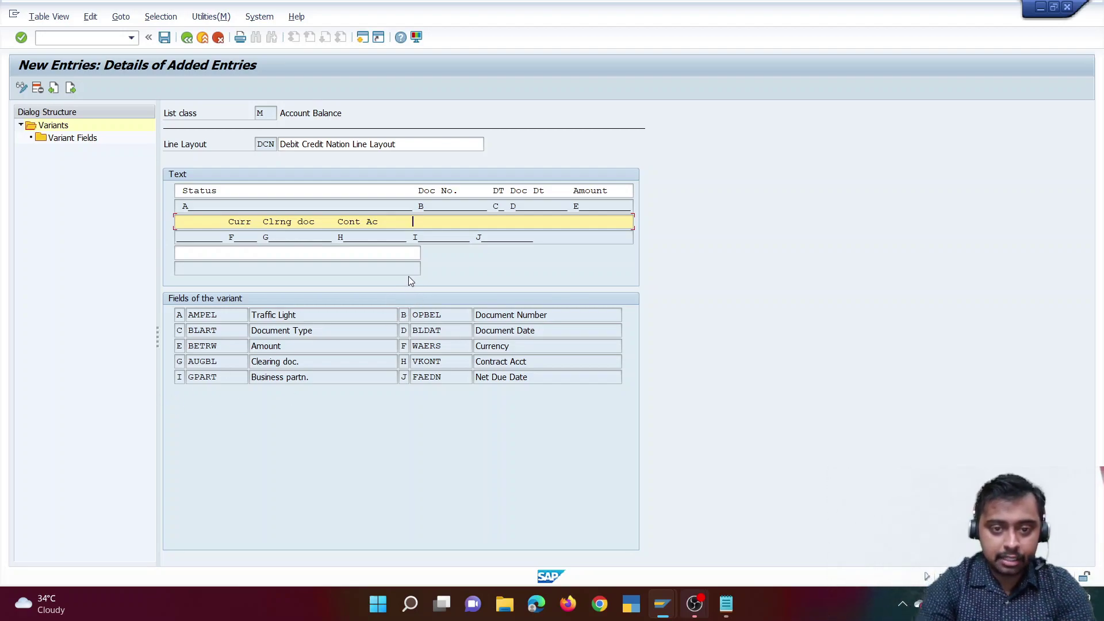
type("BP")
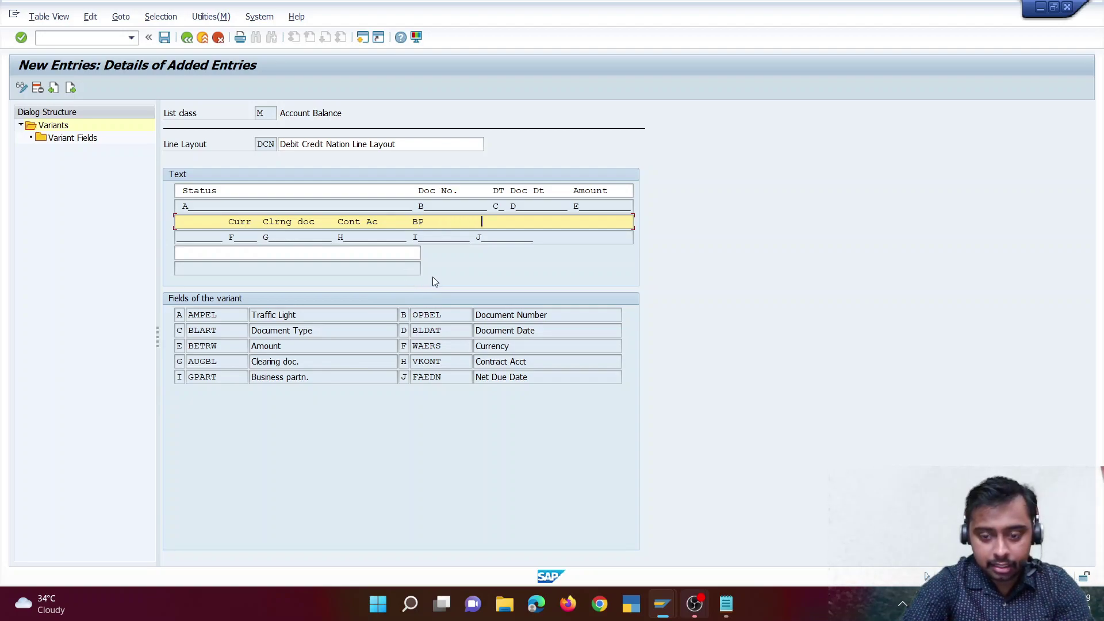
key("BackSpace")
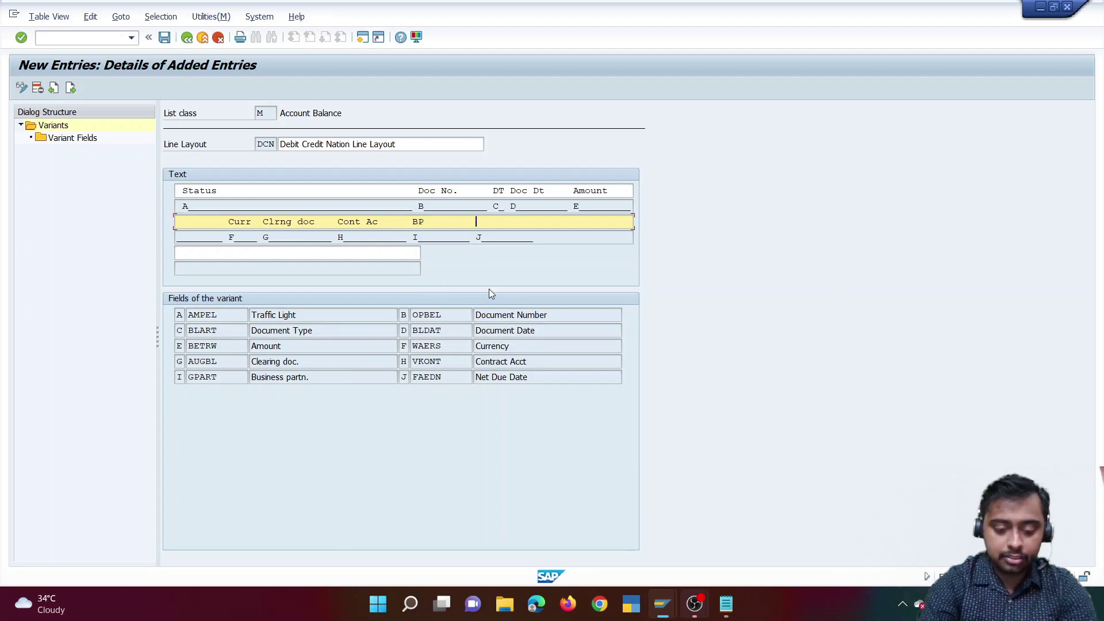
type("Due Dt")
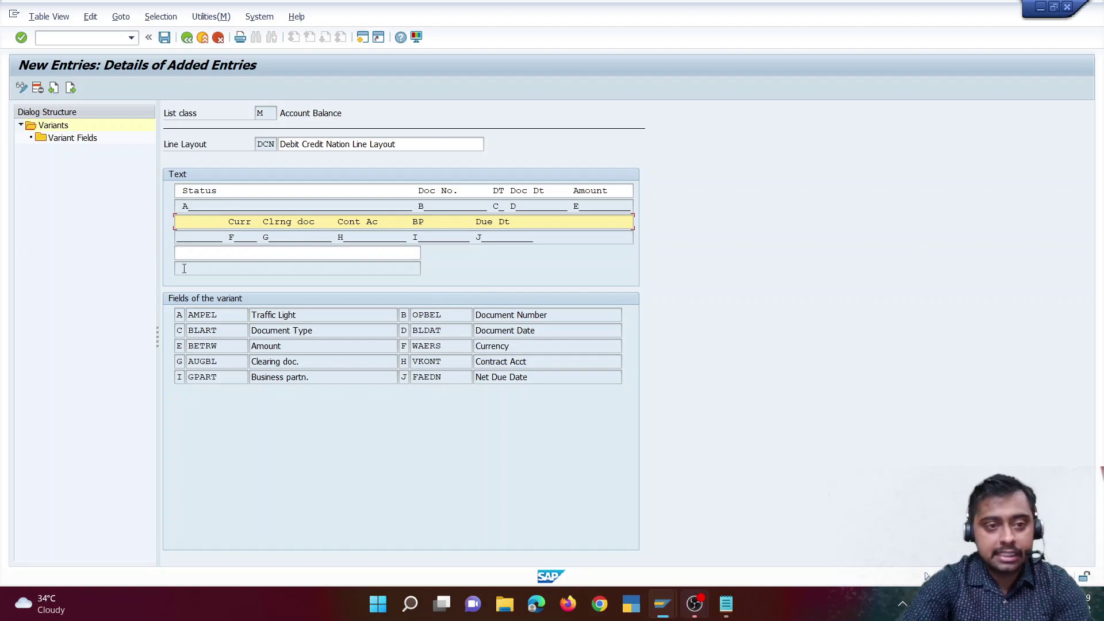
left_click(165, 38)
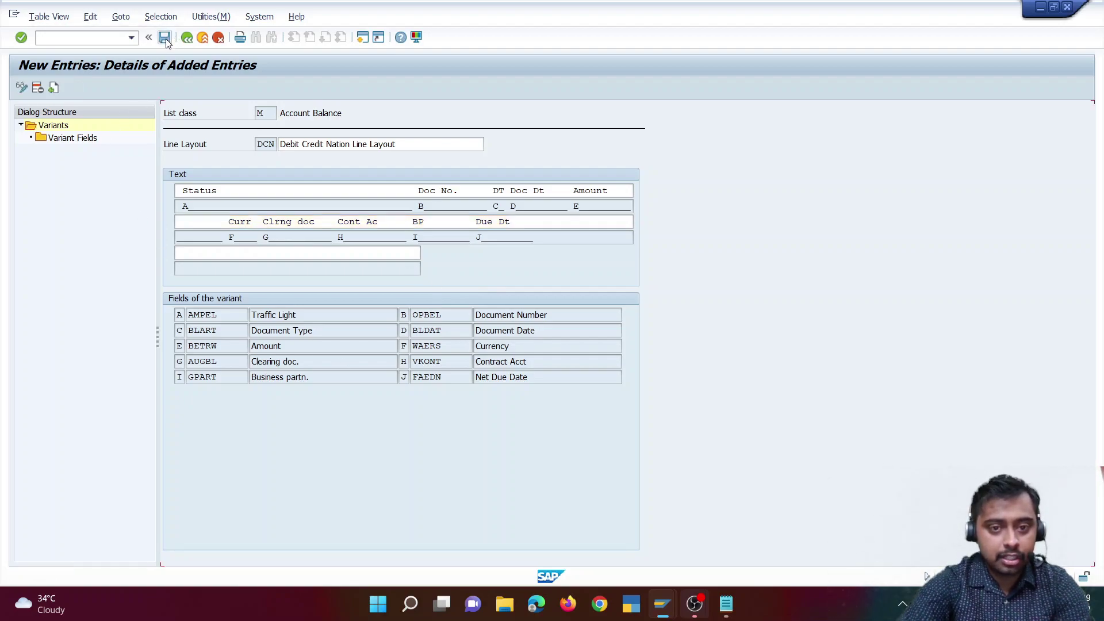
Open the variant fields of line layout DCN and add the field HVORG as column 11
left_click(58, 129)
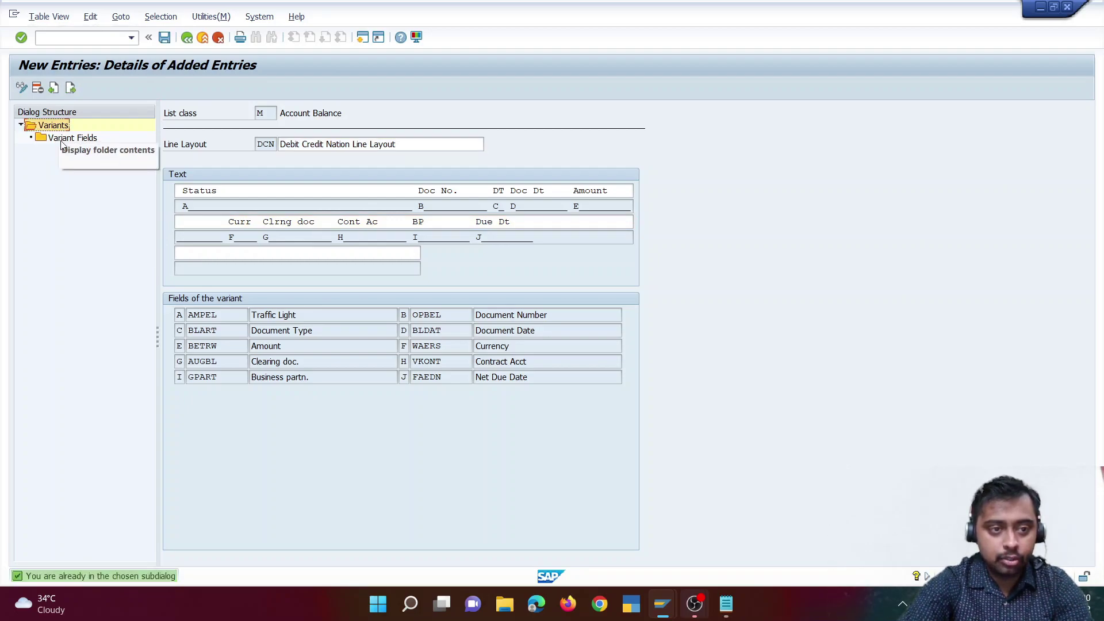
left_click(62, 141)
double_click(60, 140)
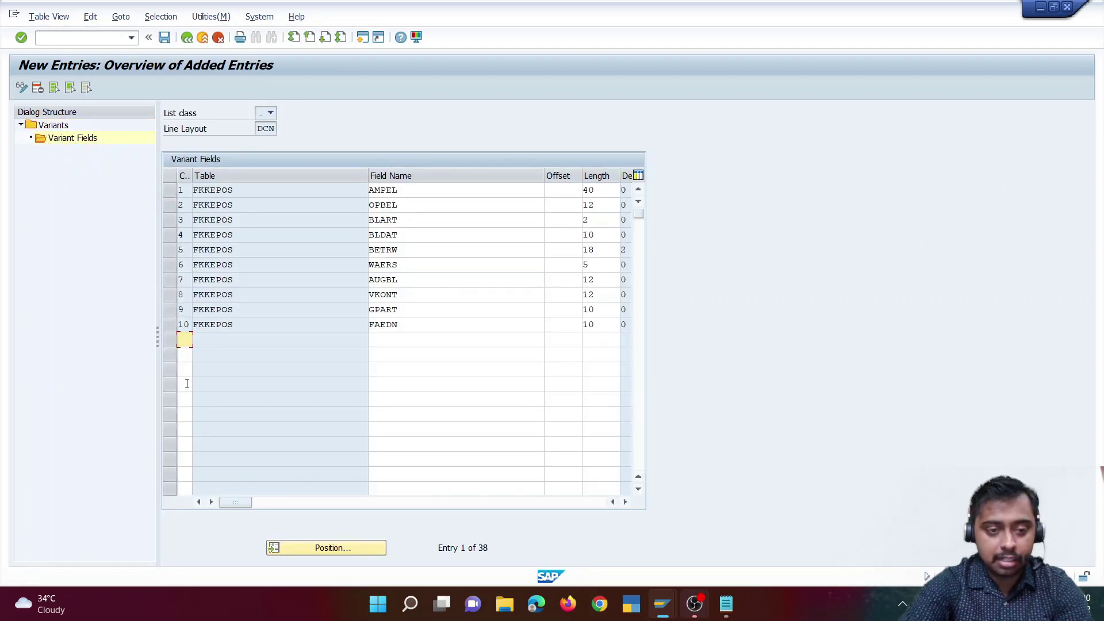
type("11")
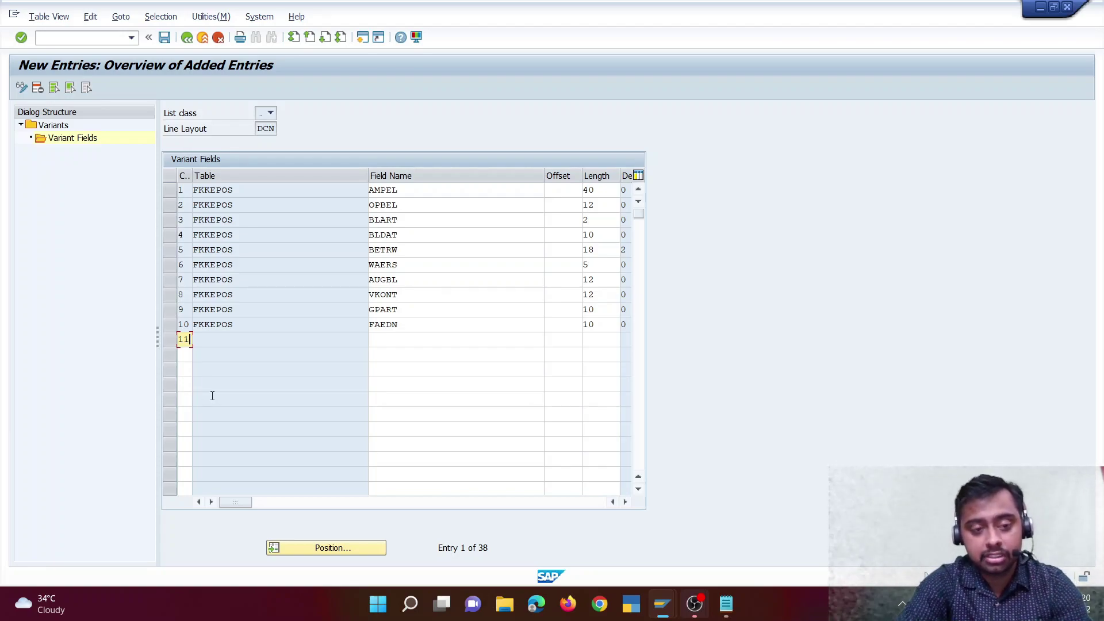
left_click(393, 342)
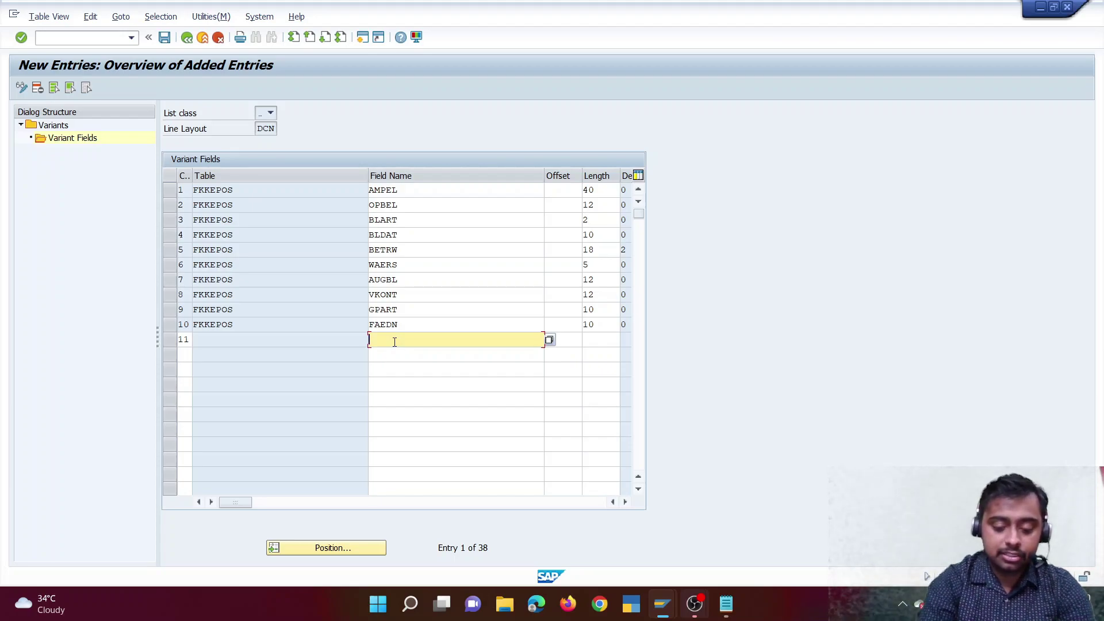
type("HVORG")
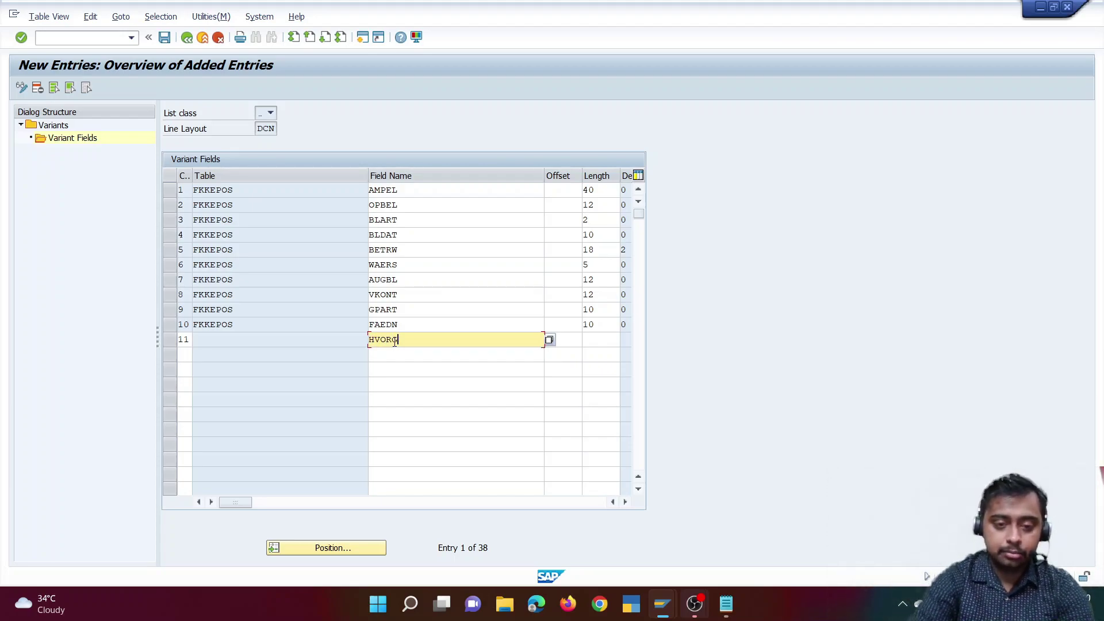
Add the field TVORG as column 12 of the DCN variant fields and save the entries
left_click(183, 356)
type("12")
key("Tab")
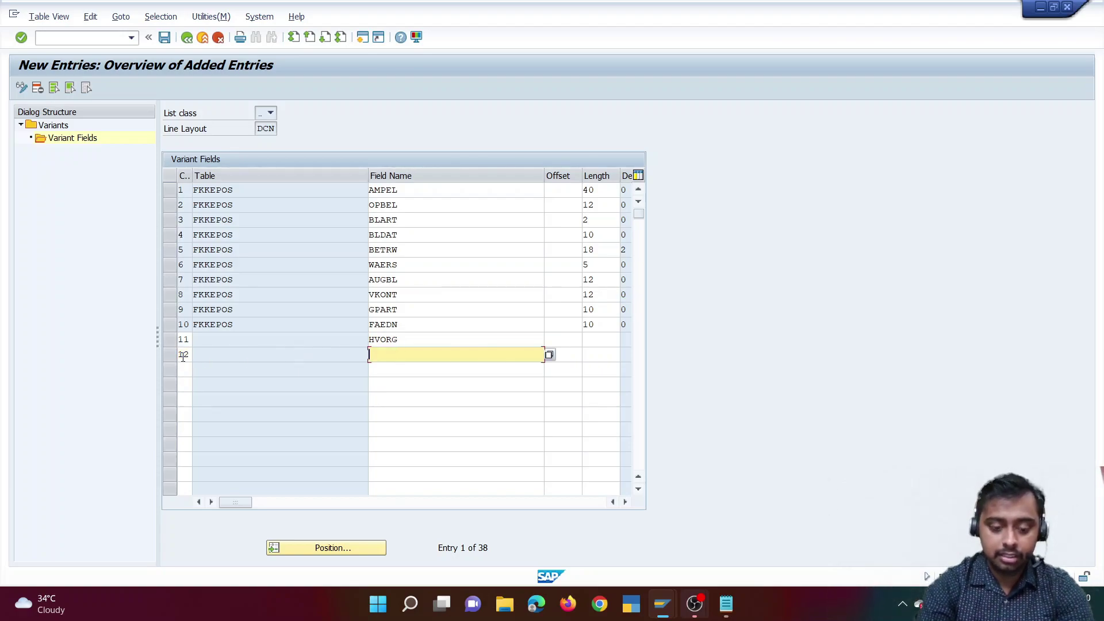
type("TVOT")
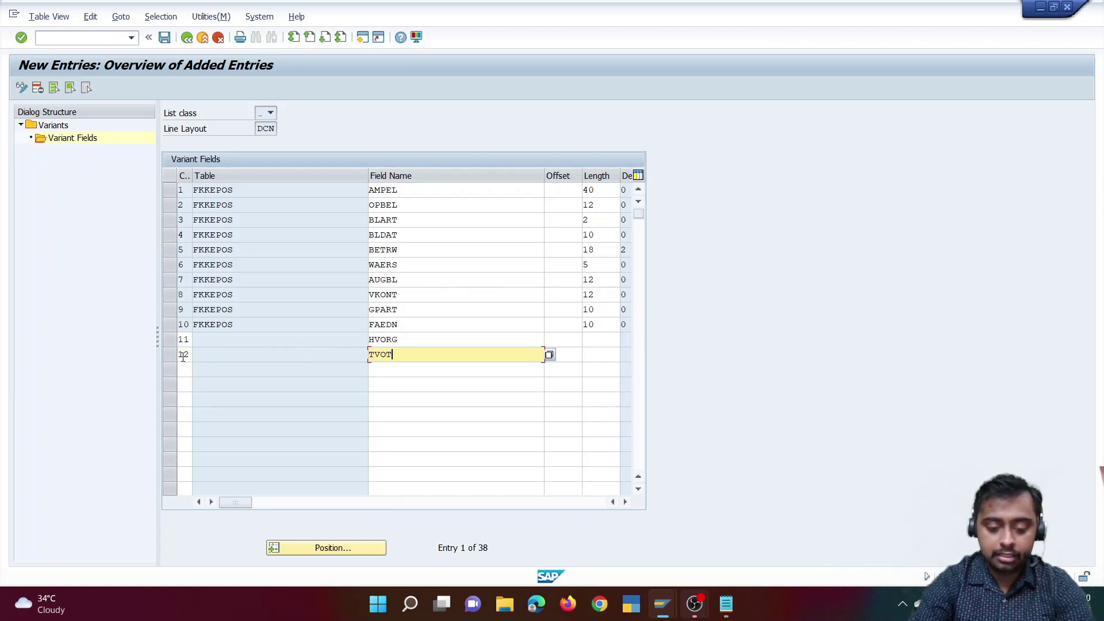
key("BackSpace")
type("RG")
key("Return")
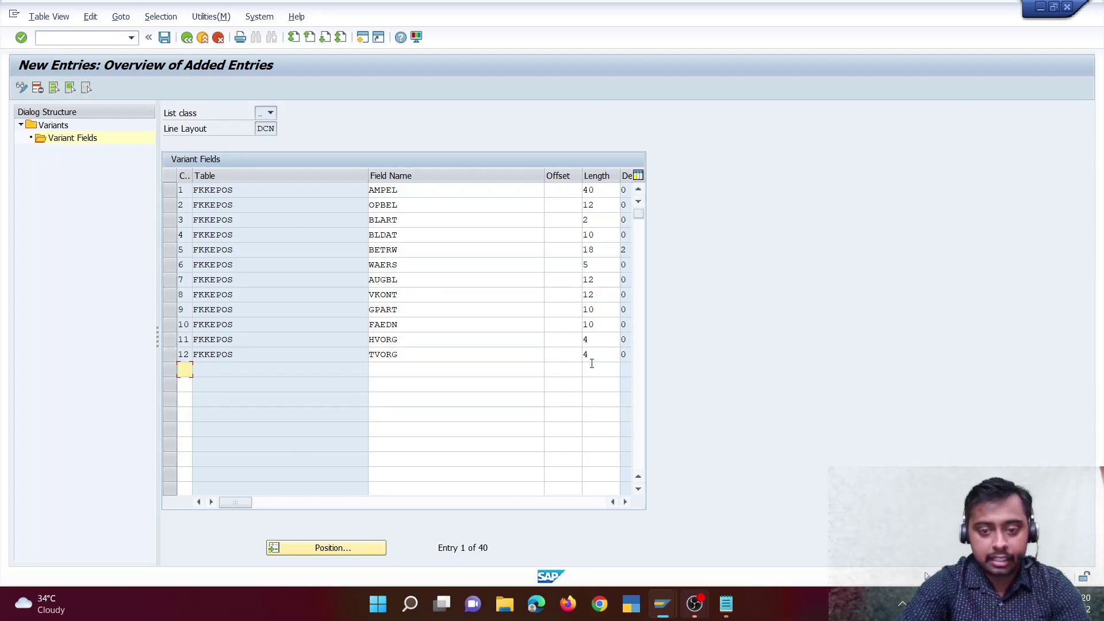
left_click(163, 38)
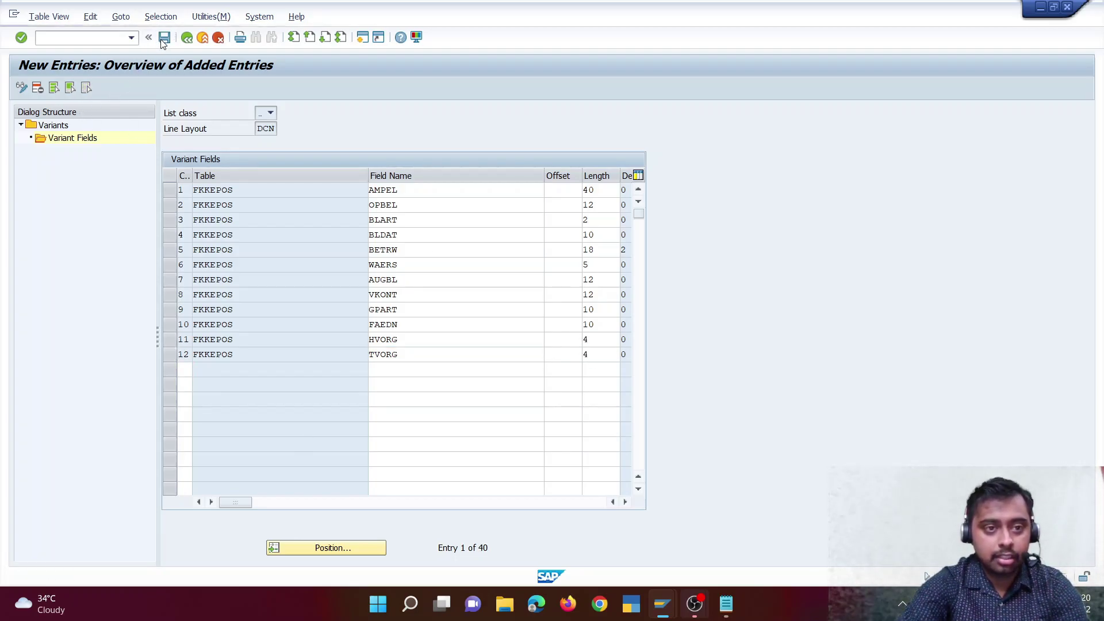
Check the heading layout and variant fields of DCN for the added fields, and return to the implementation guide
double_click(57, 126)
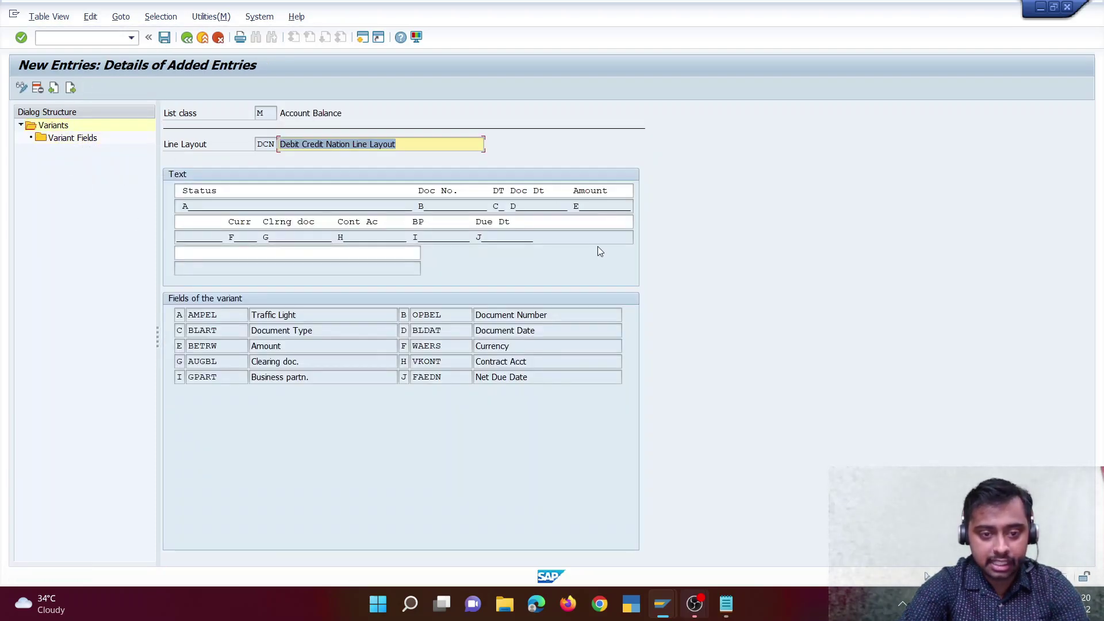
left_click(165, 38)
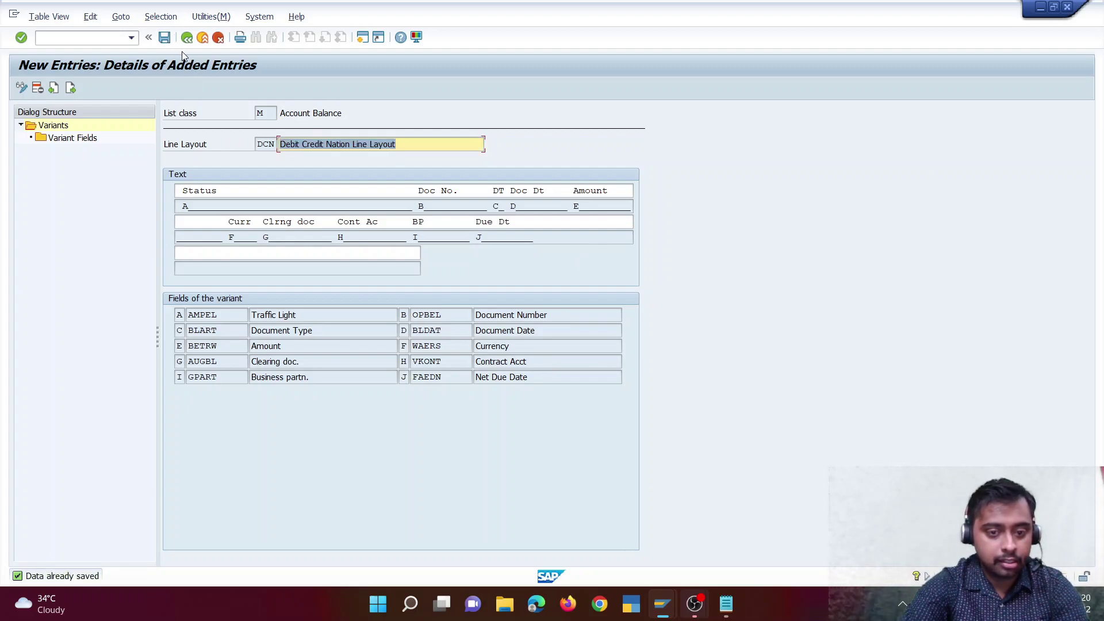
left_click(190, 39)
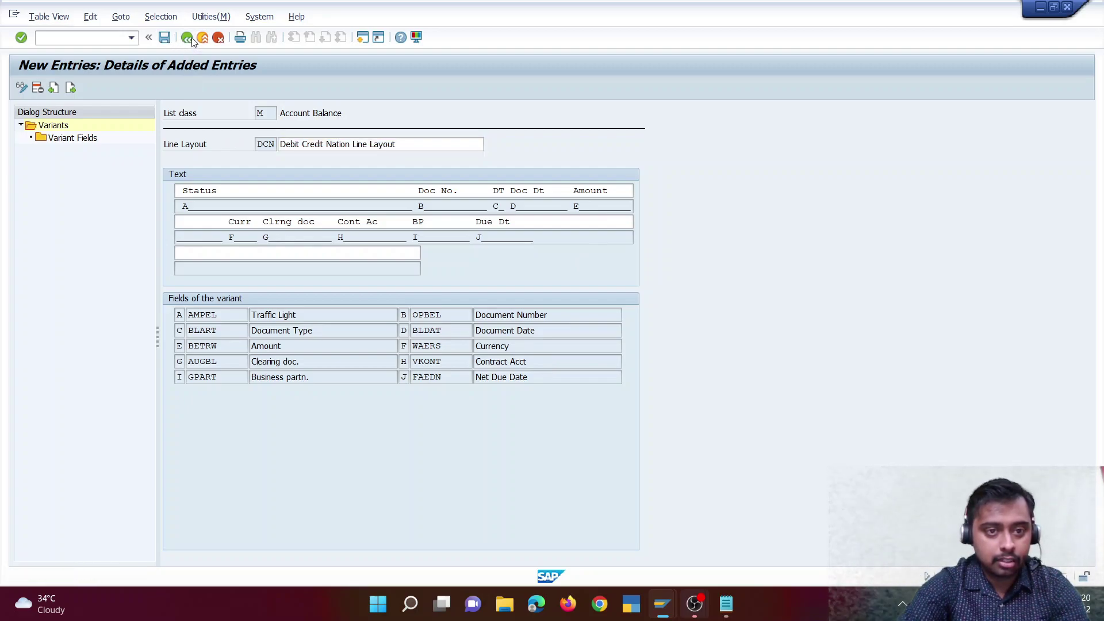
left_click(175, 175)
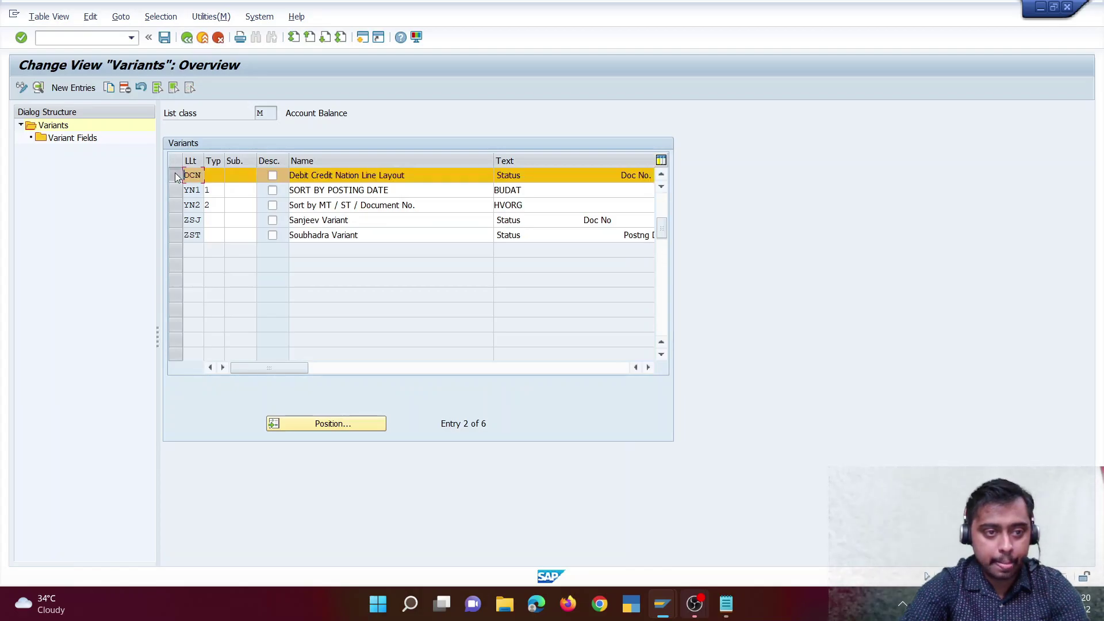
double_click(79, 140)
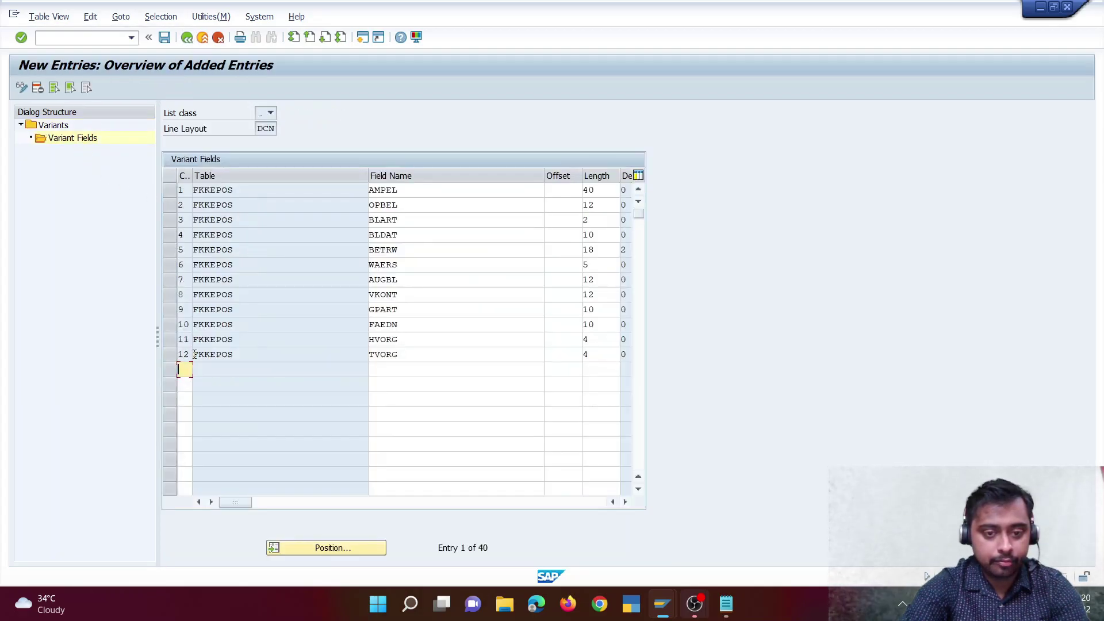
left_click(164, 38)
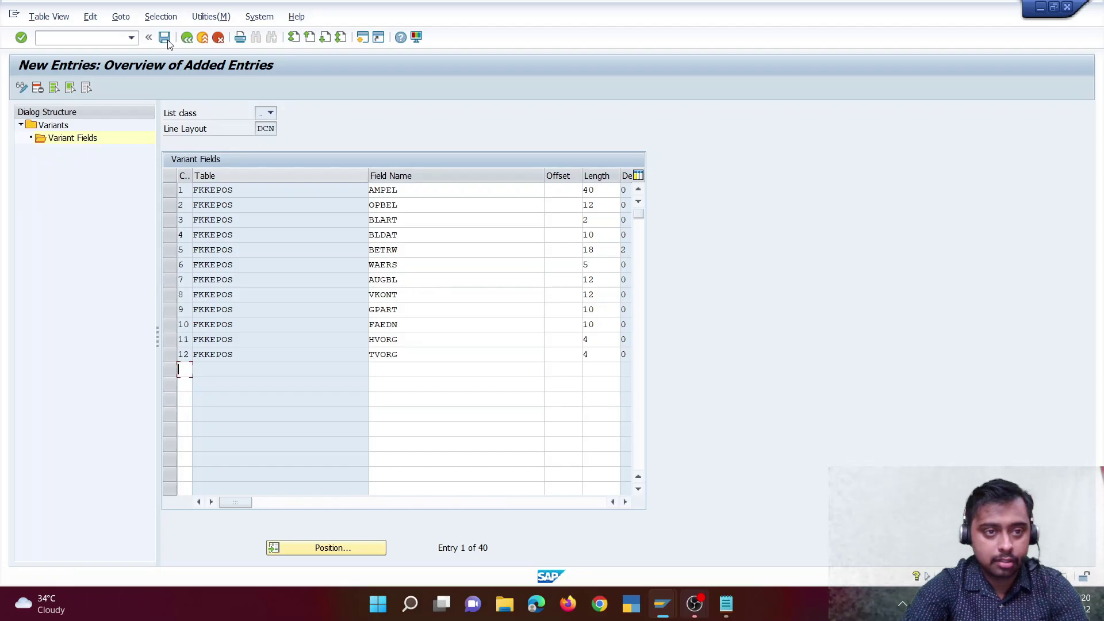
double_click(67, 126)
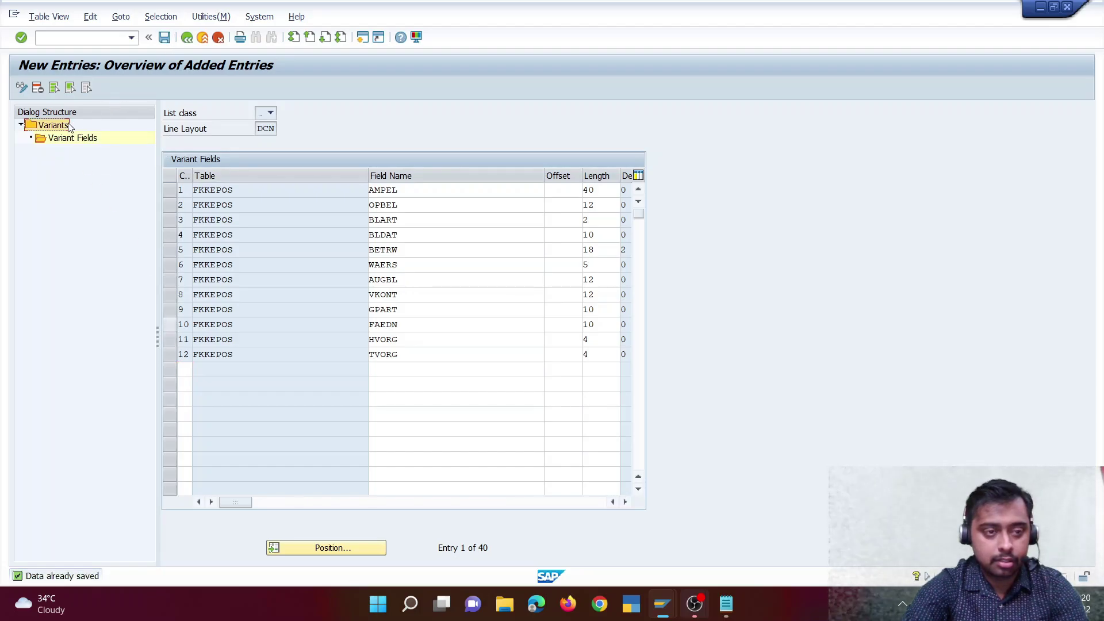
key("F3")
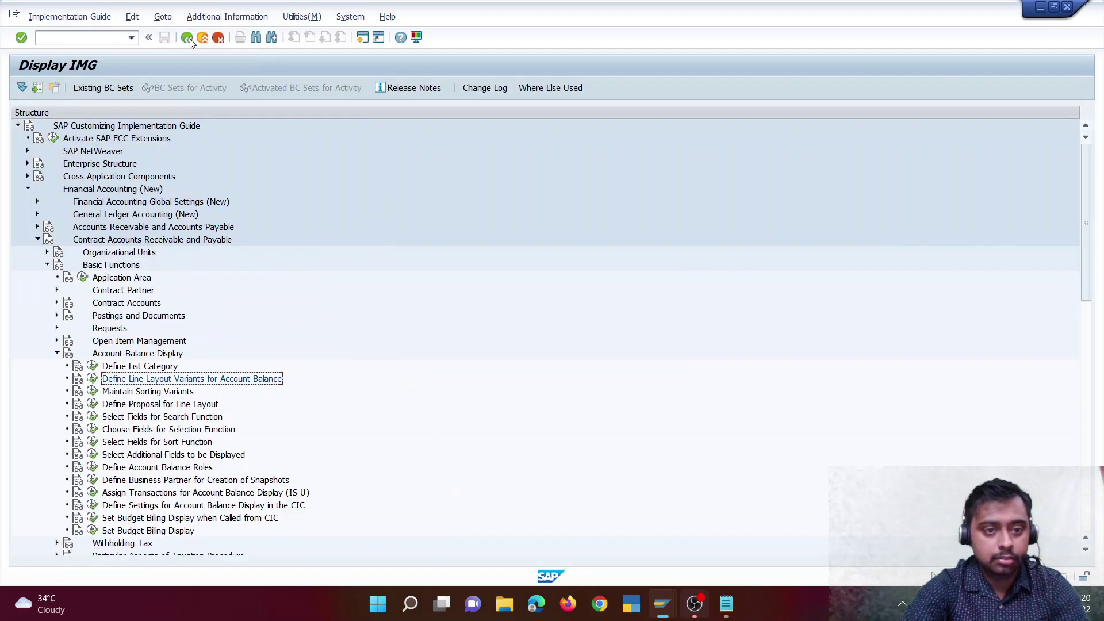
Reopen Define Line Layout Variants for Account Balance and display the details of variant DCN
left_click(92, 379)
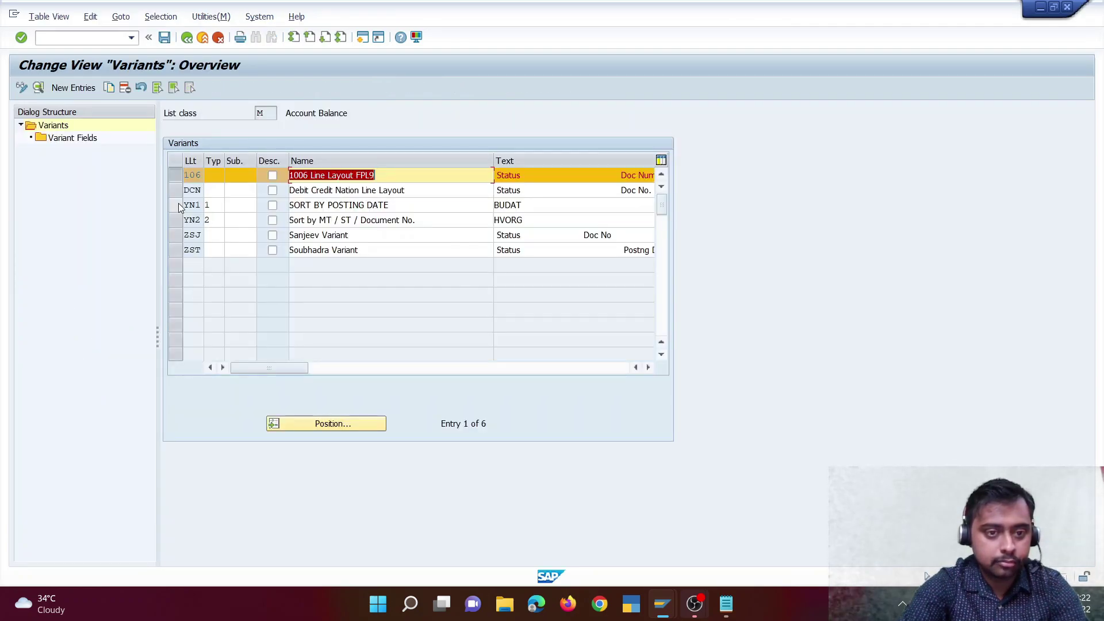
left_click(171, 191)
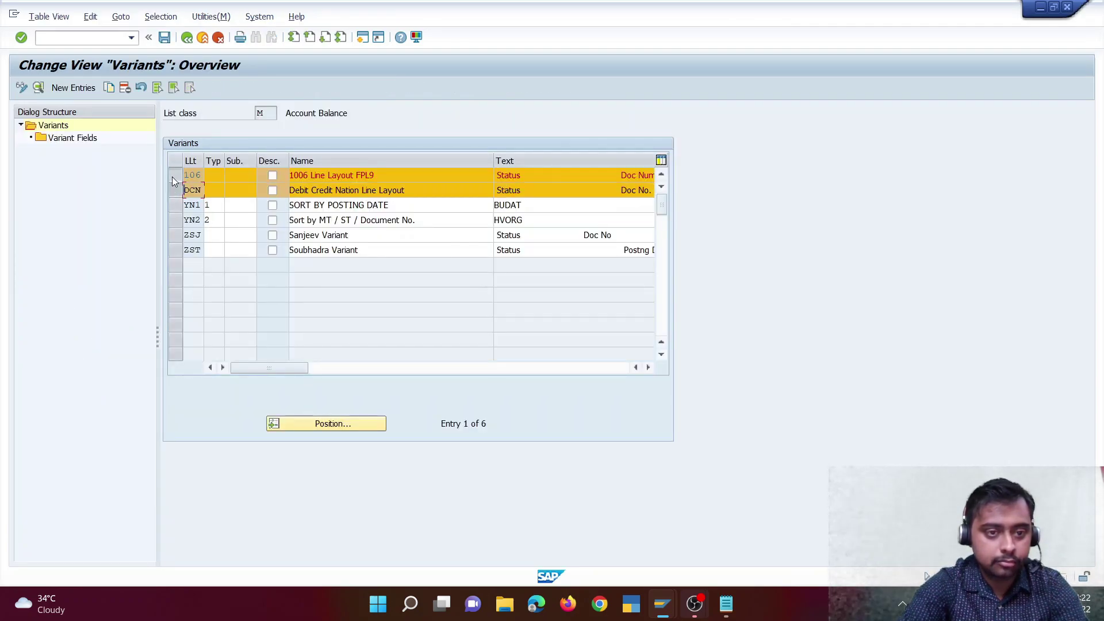
left_click(172, 176)
double_click(247, 191)
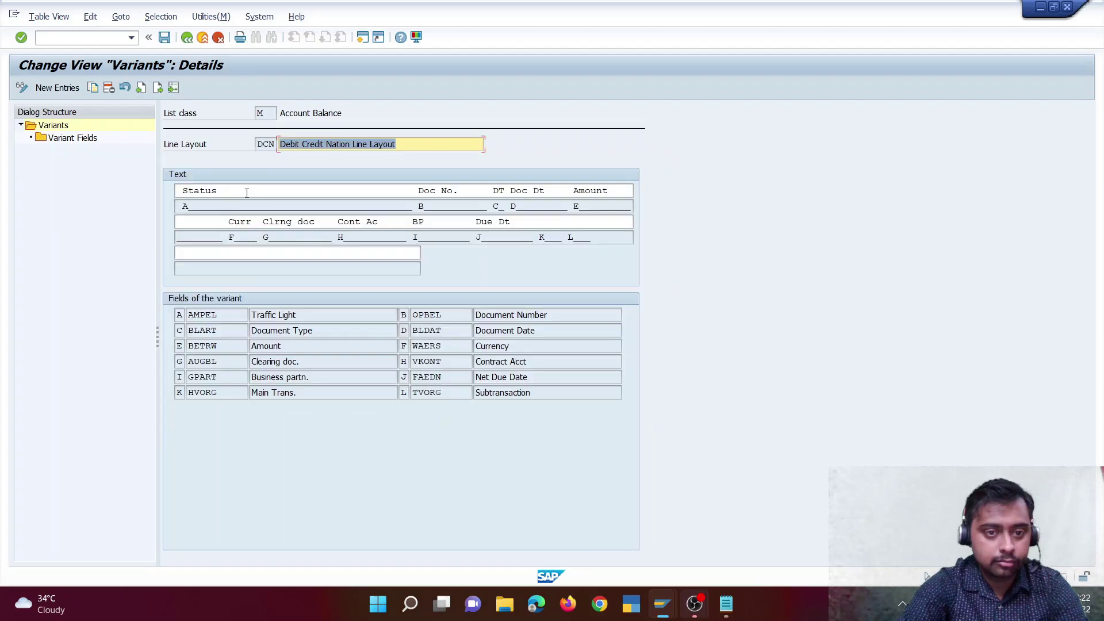
Enter the headings "MT" above field K and "ST" above field L, and save variant DCN to the proposed customizing request
left_click(540, 223)
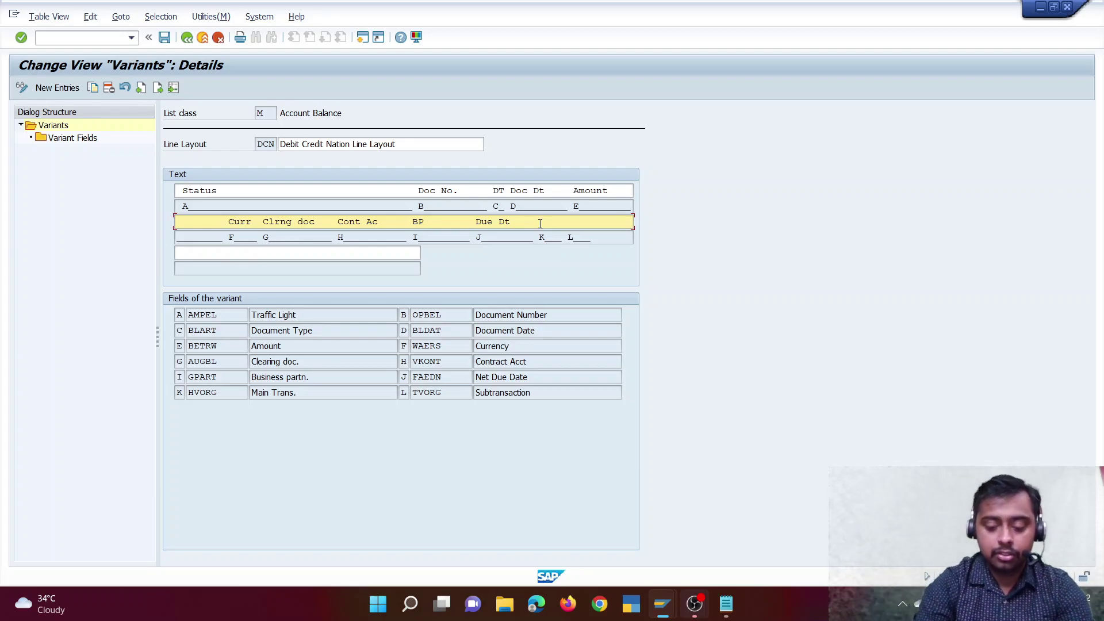
type("MT")
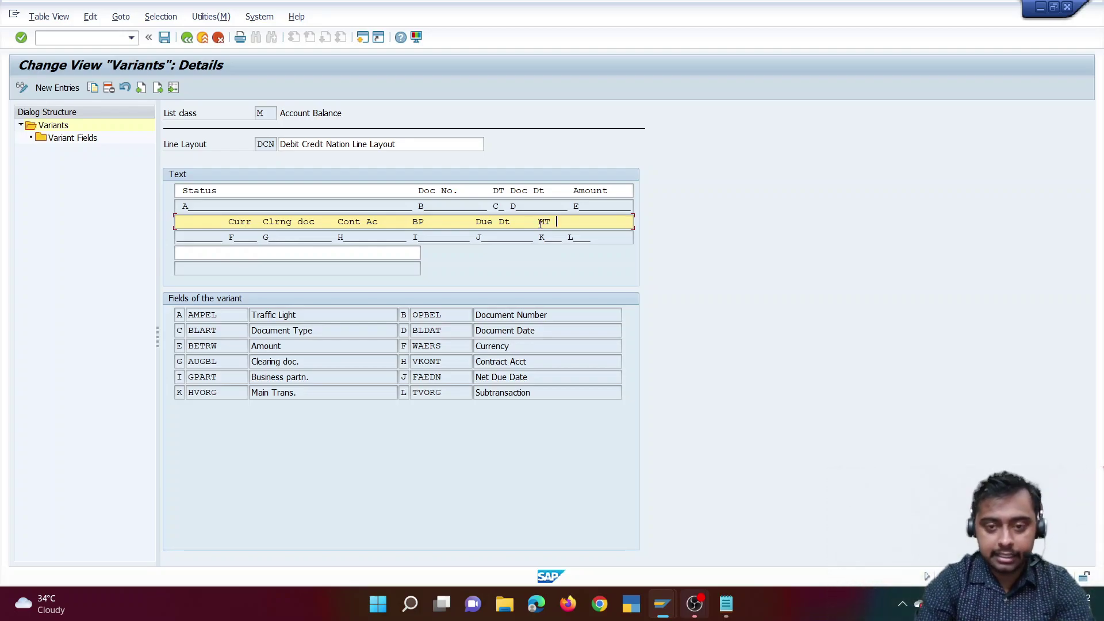
type("   ST")
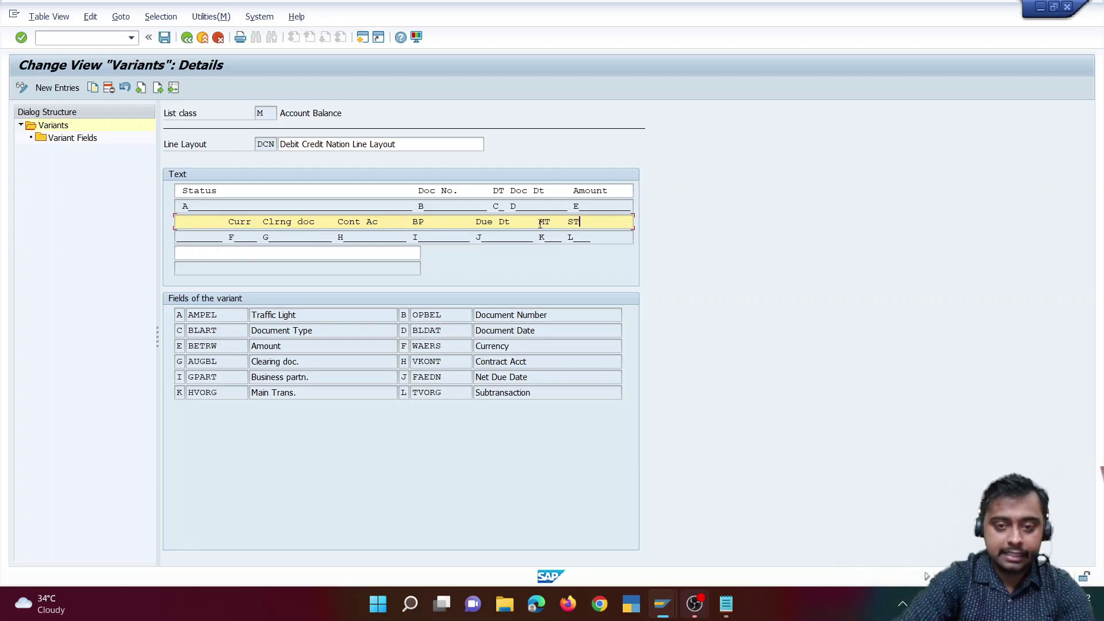
left_click(164, 38)
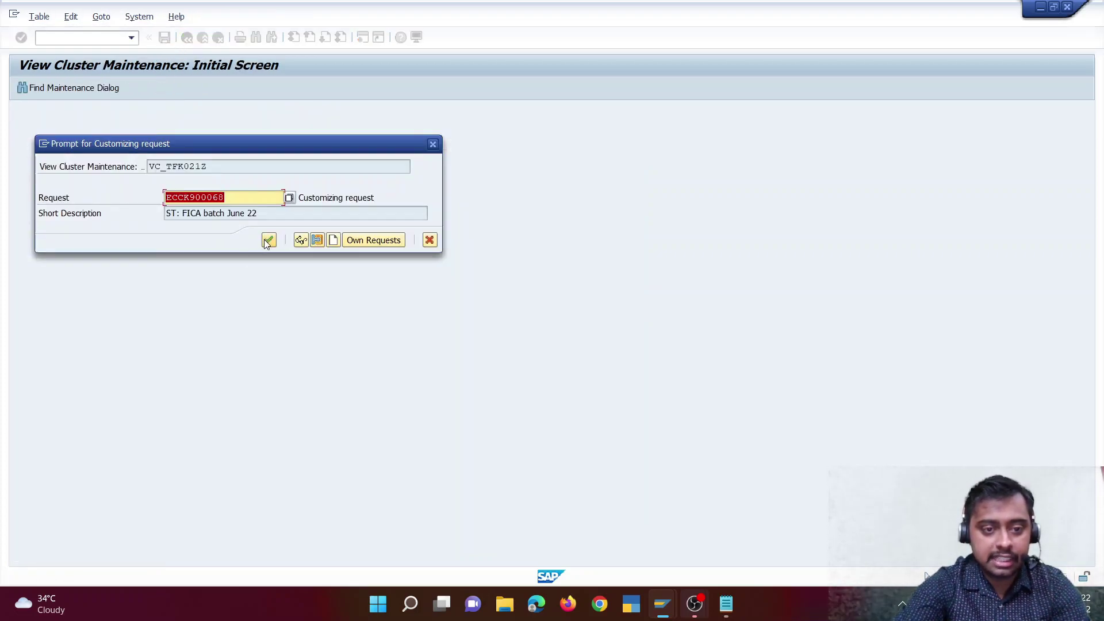
left_click(266, 239)
left_click_drag(296, 393, 252, 393)
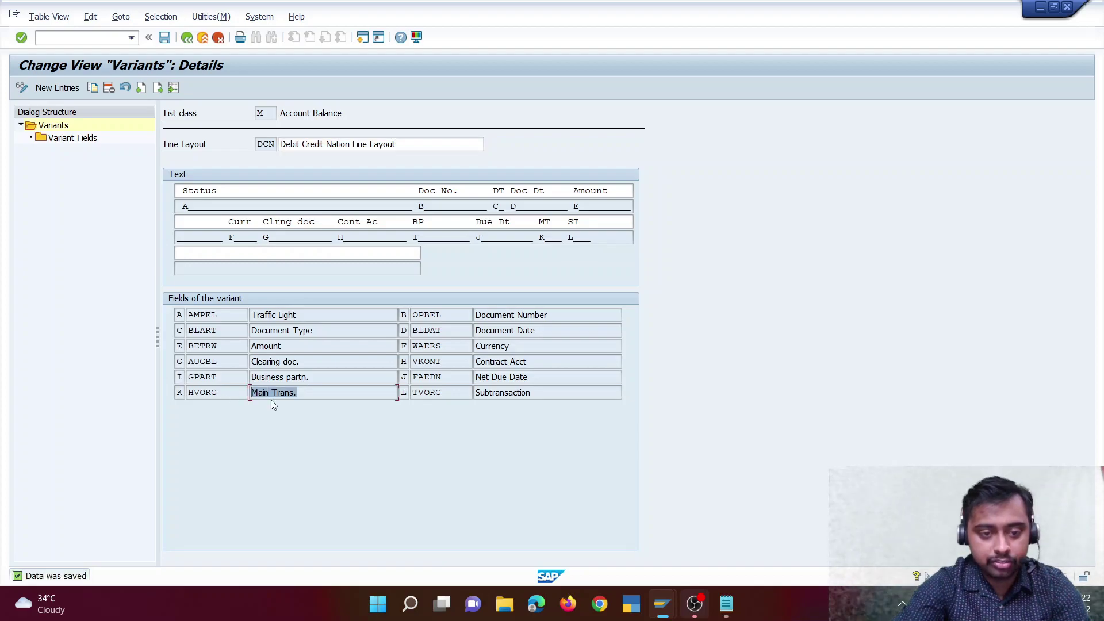
left_click_drag(549, 390, 475, 392)
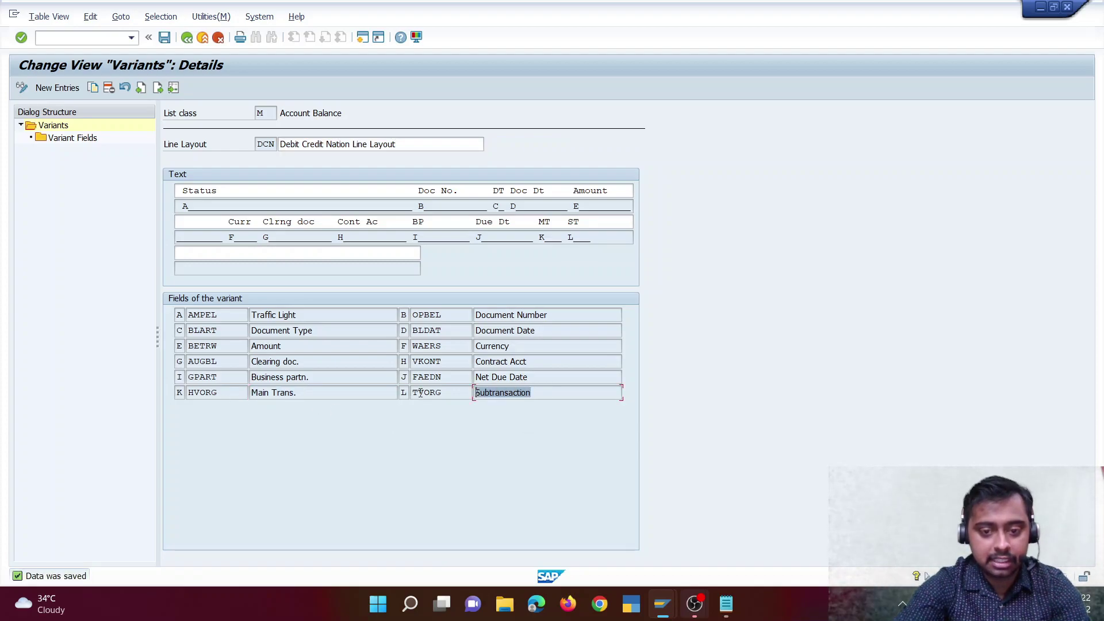
Leave customizing, start transaction FPL9 and display the account's open items with line layout DCN Debit Credit Nation Line Layout
left_click(188, 39)
left_click(188, 38)
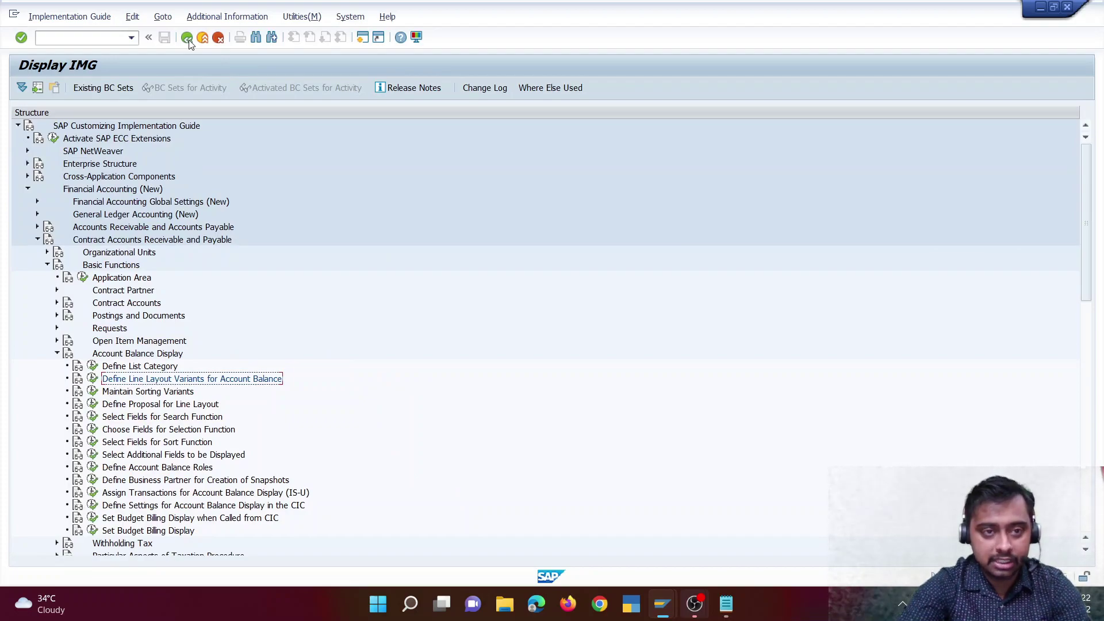
left_click(187, 38)
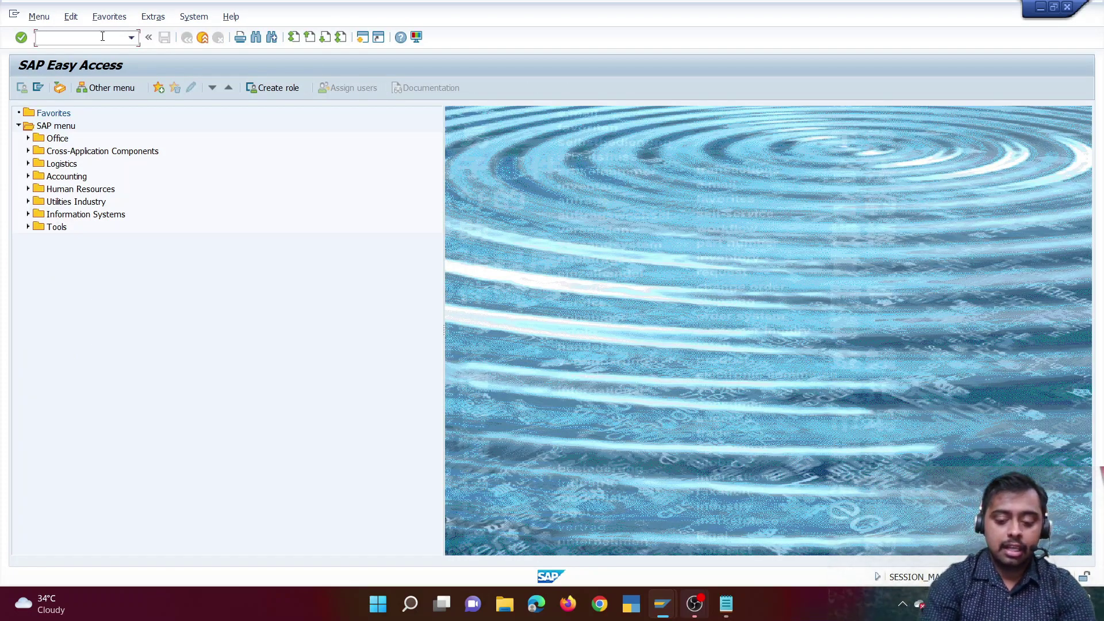
type("fpl9")
key("Return")
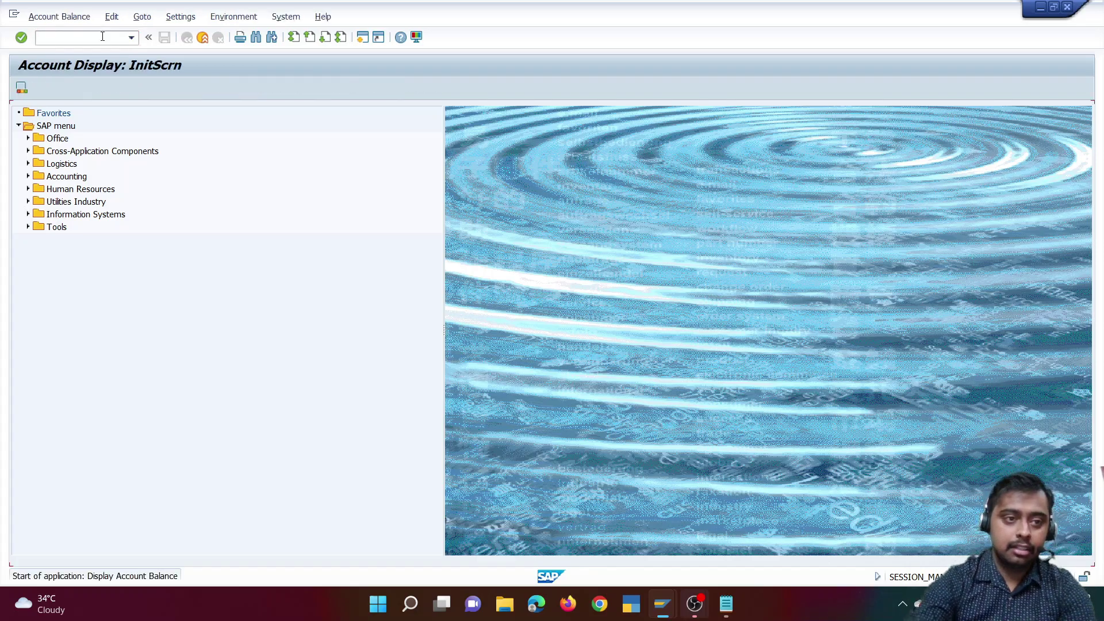
left_click(270, 443)
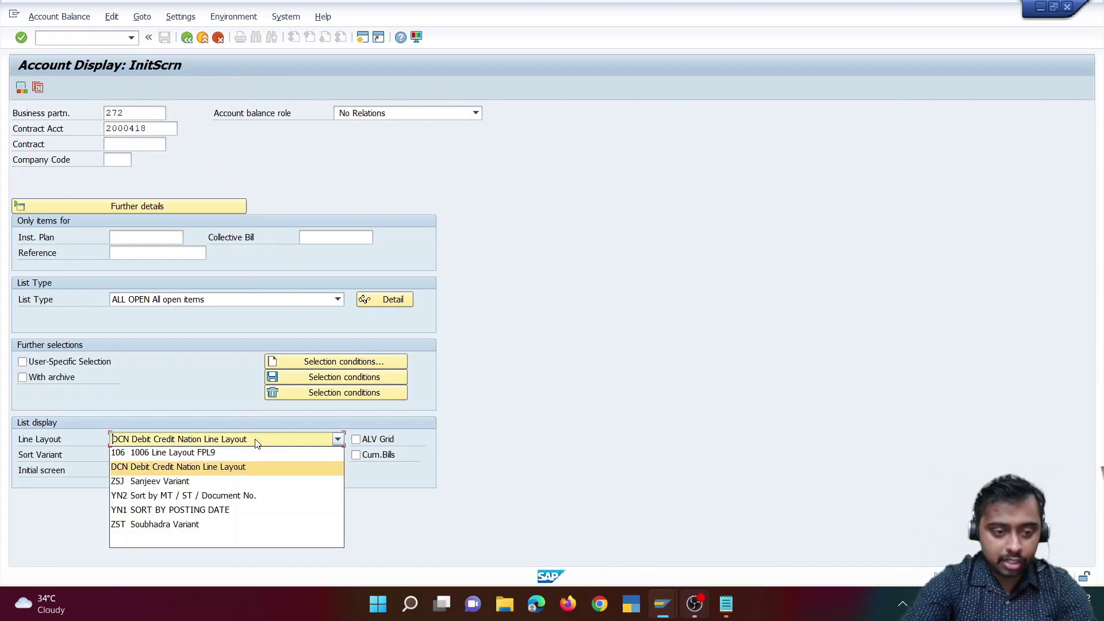
left_click(215, 468)
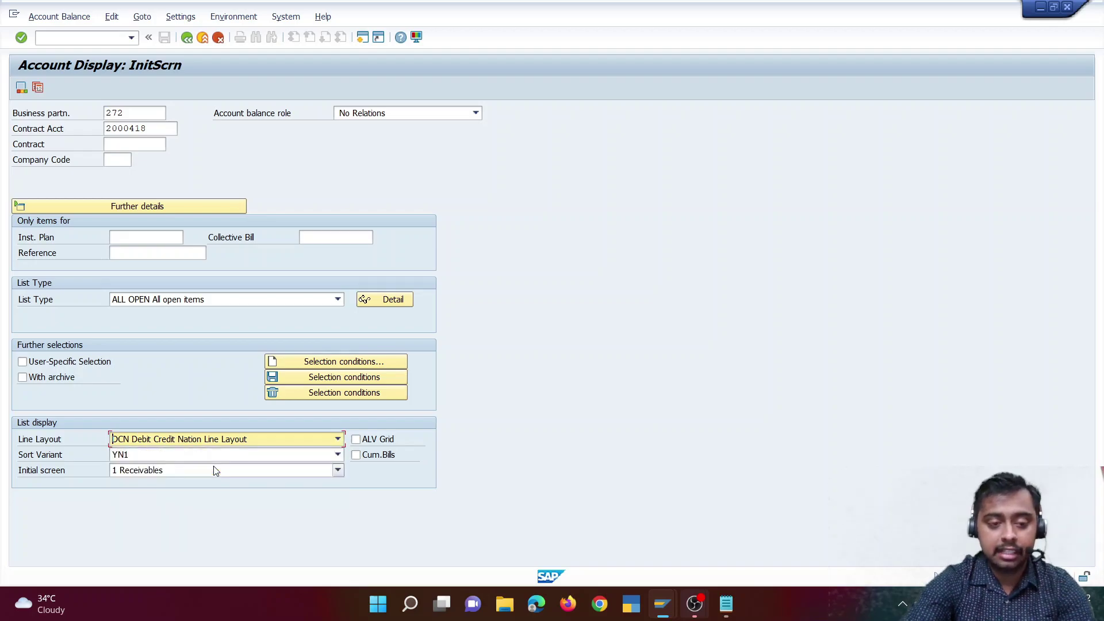
key("F8")
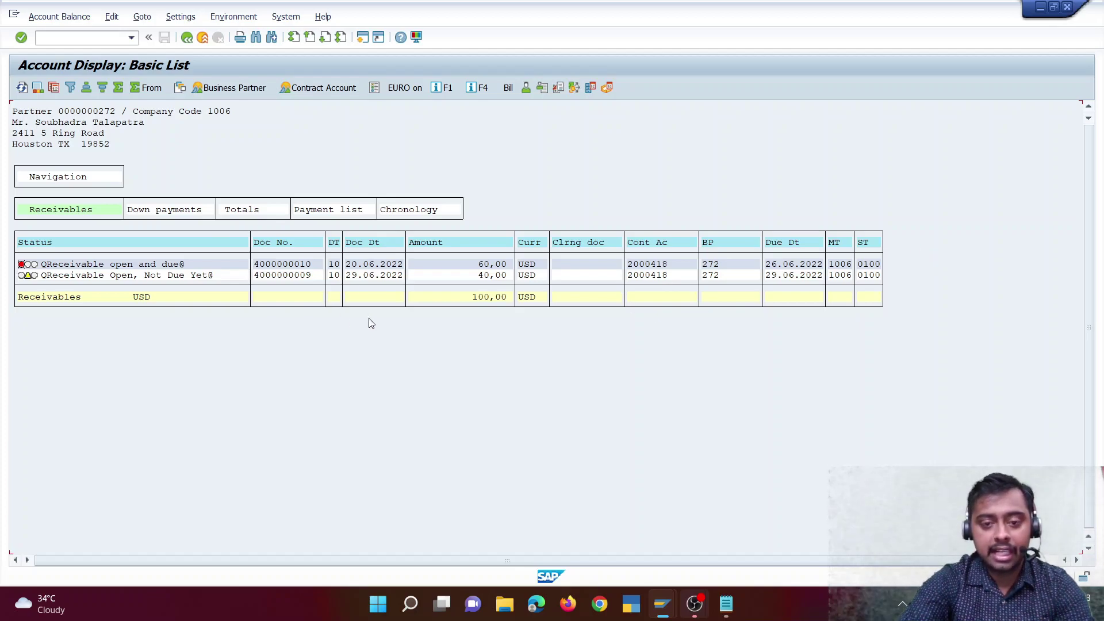
Redisplay the account with list type AP+S/S ALL ITEMS, review the list, and return to the initial screen
left_click(186, 37)
left_click(246, 306)
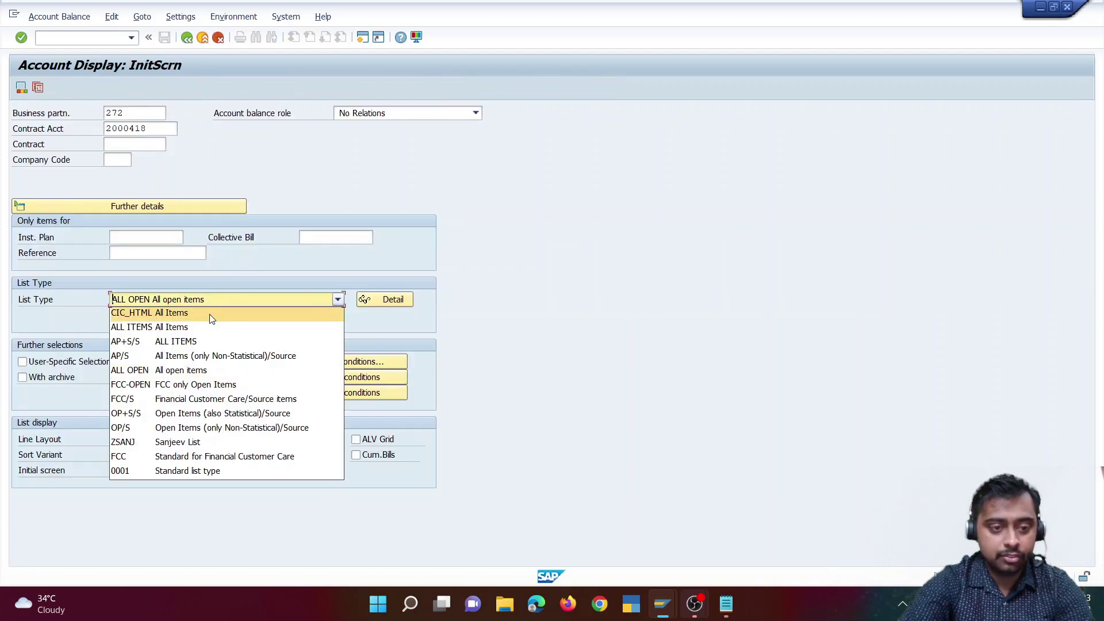
left_click(191, 352)
key("Return")
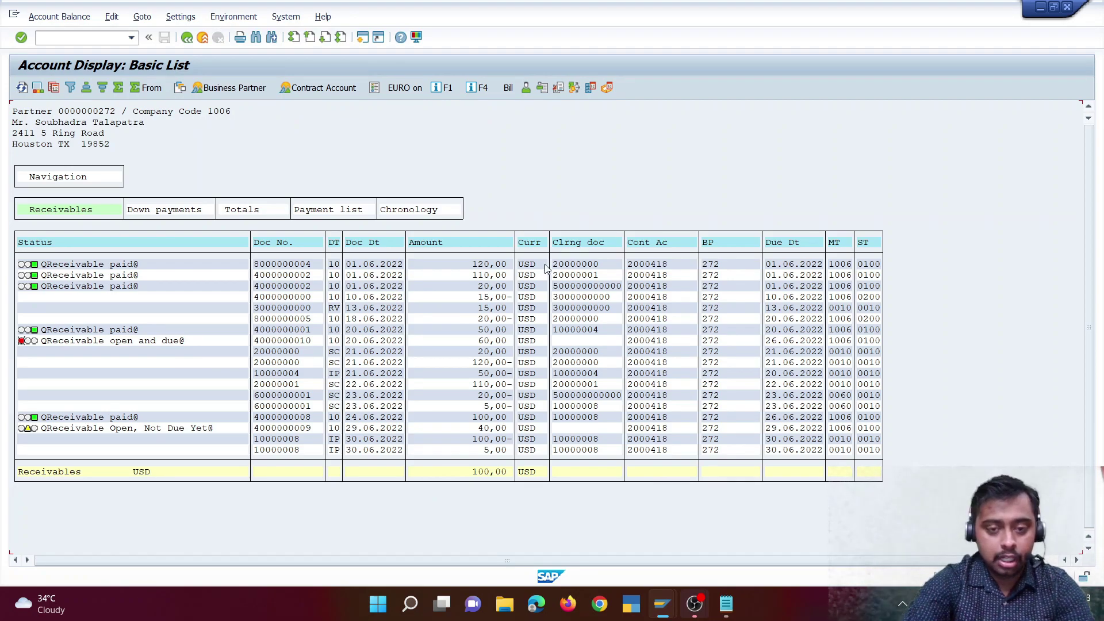
left_click(201, 37)
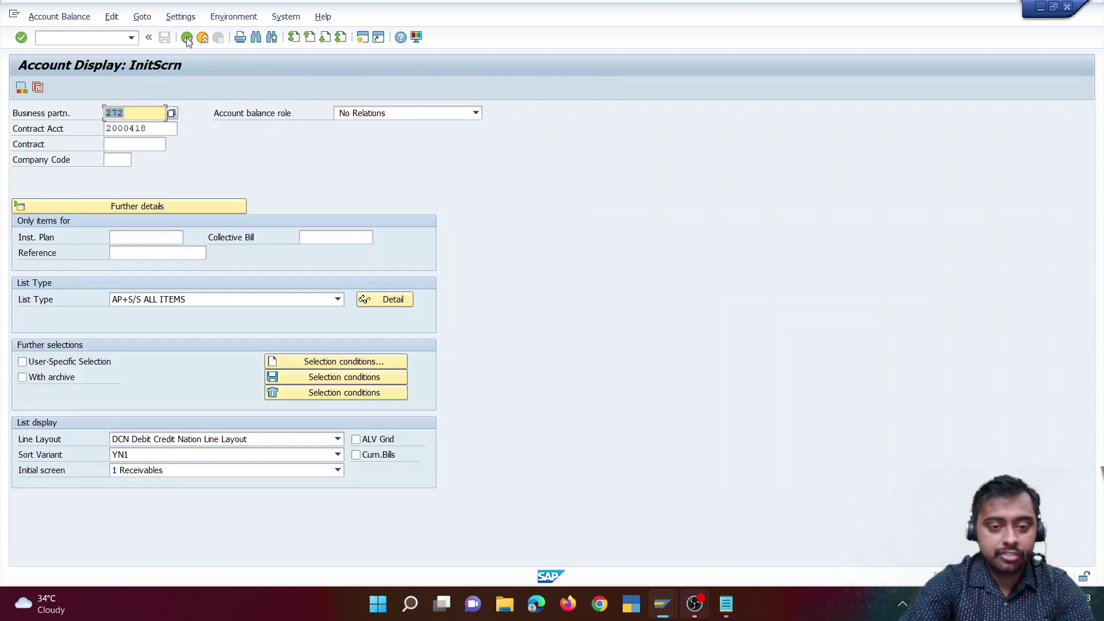
Turn on ALV Grid for the list display, redisplay the account, and review the receivables columns through main transaction and subtransaction
left_click(356, 440)
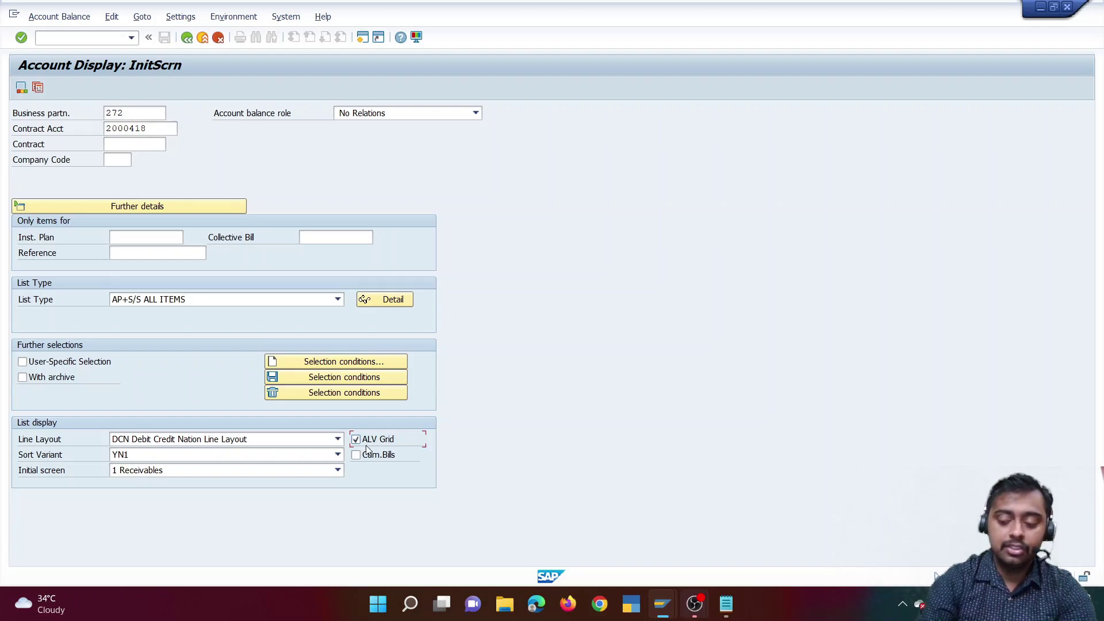
key("Return")
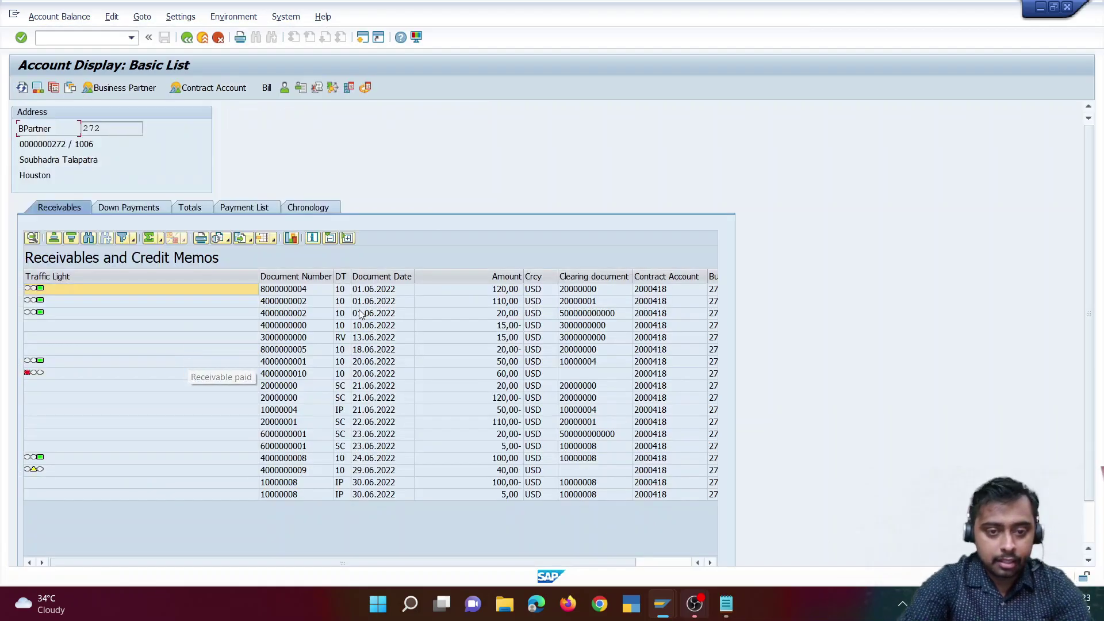
left_click_drag(441, 562, 495, 562)
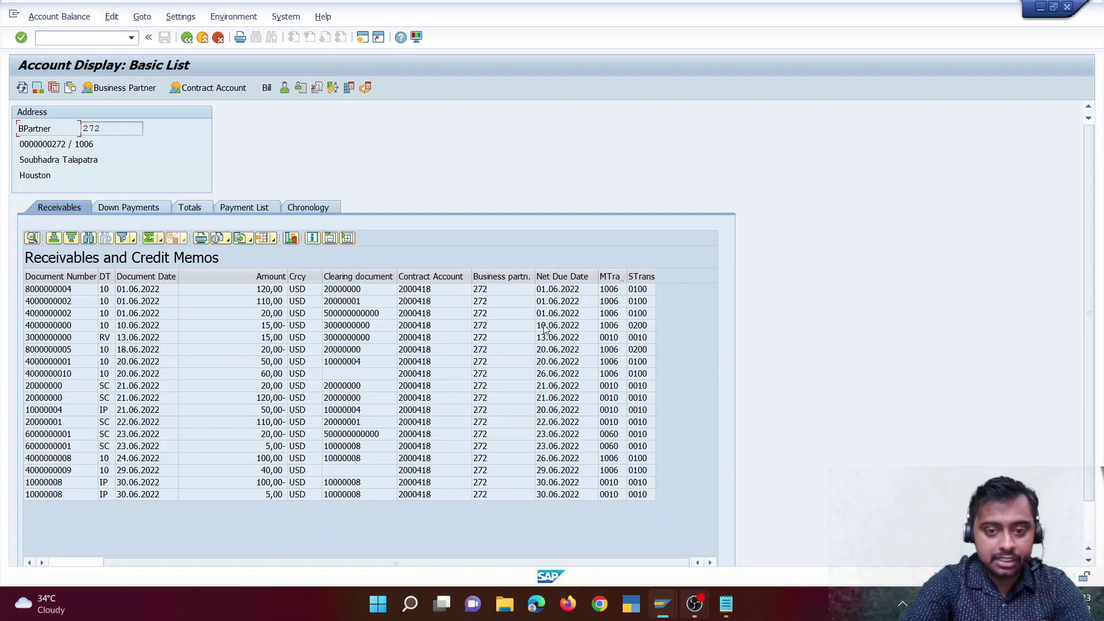
left_click(505, 301)
left_click(502, 311)
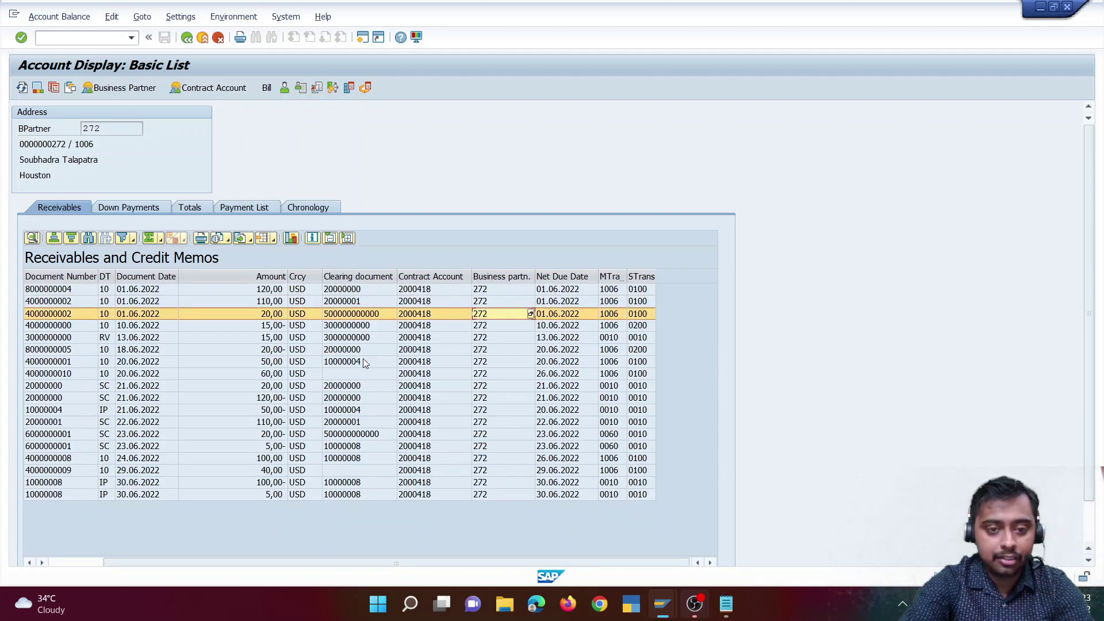
Total the Amount column of the receivables list and narrow the Traffic Light and Amount columns
left_click(272, 278)
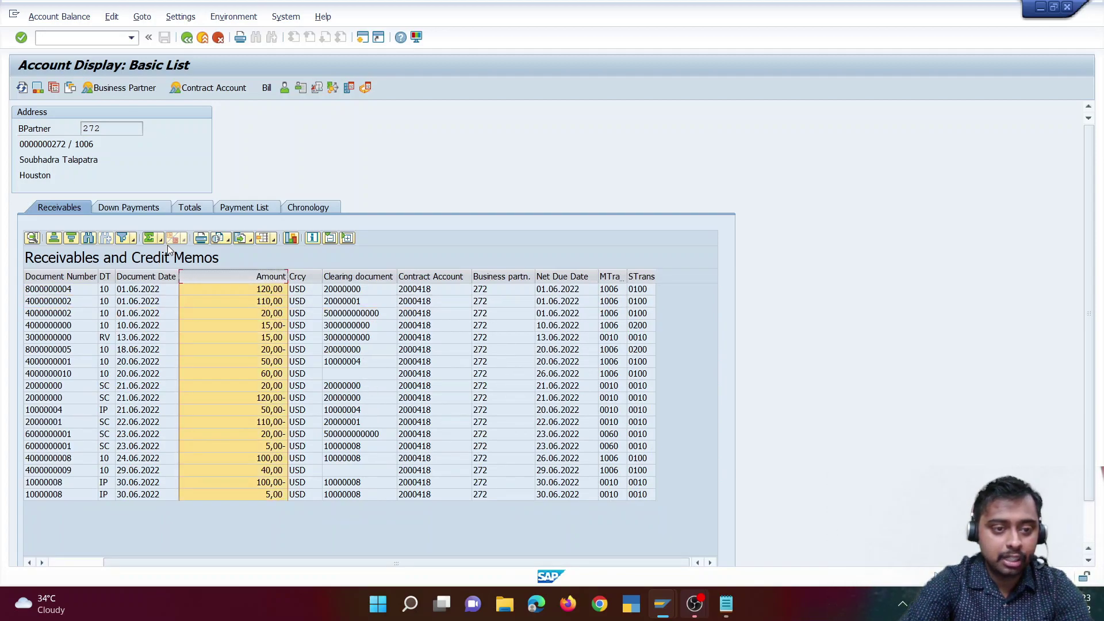
left_click(149, 239)
left_click_drag(258, 279, 65, 279)
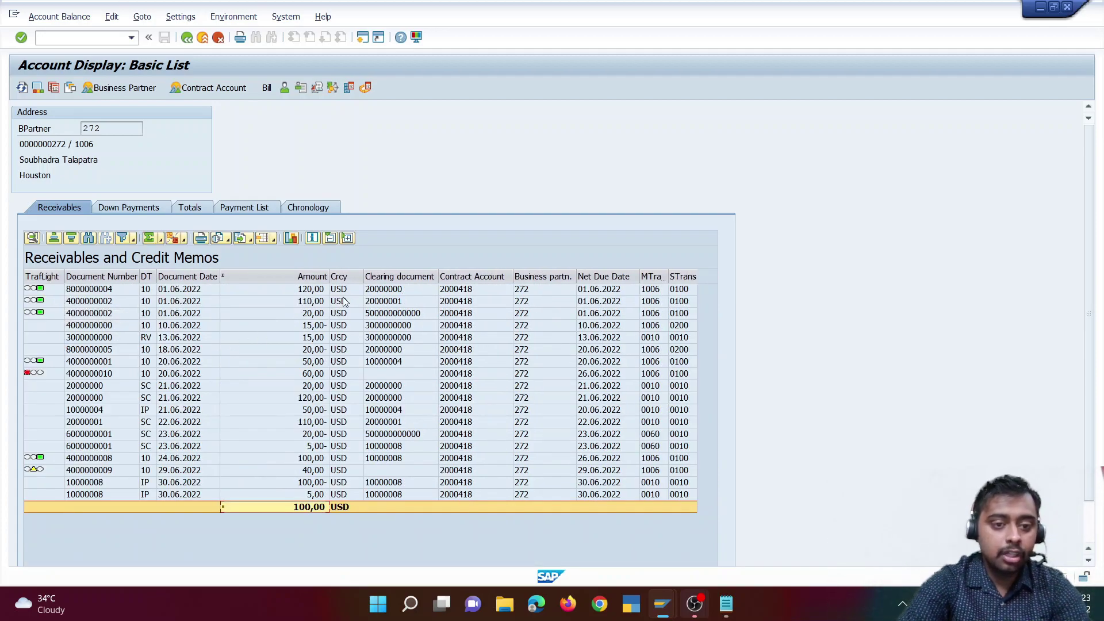
left_click_drag(329, 277, 309, 270)
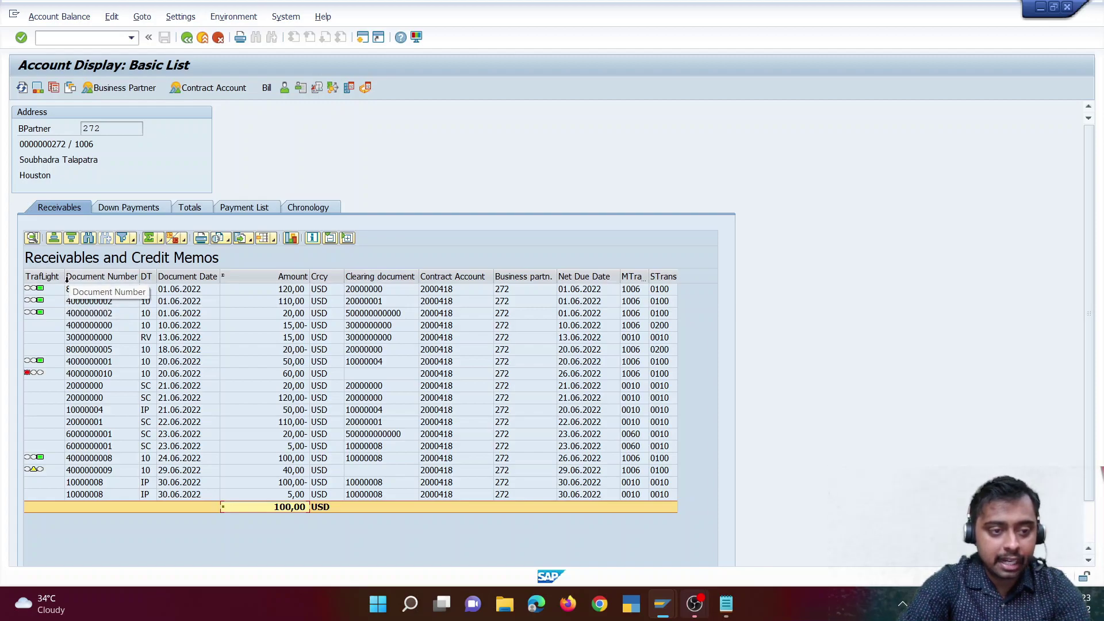
left_click_drag(309, 276, 280, 275)
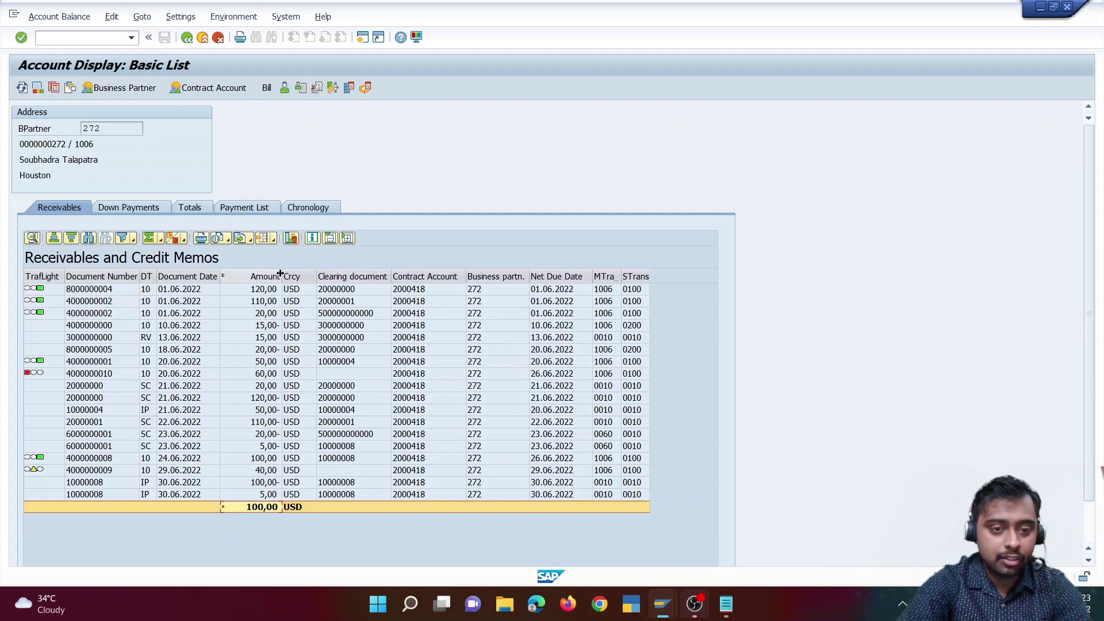
left_click(353, 291)
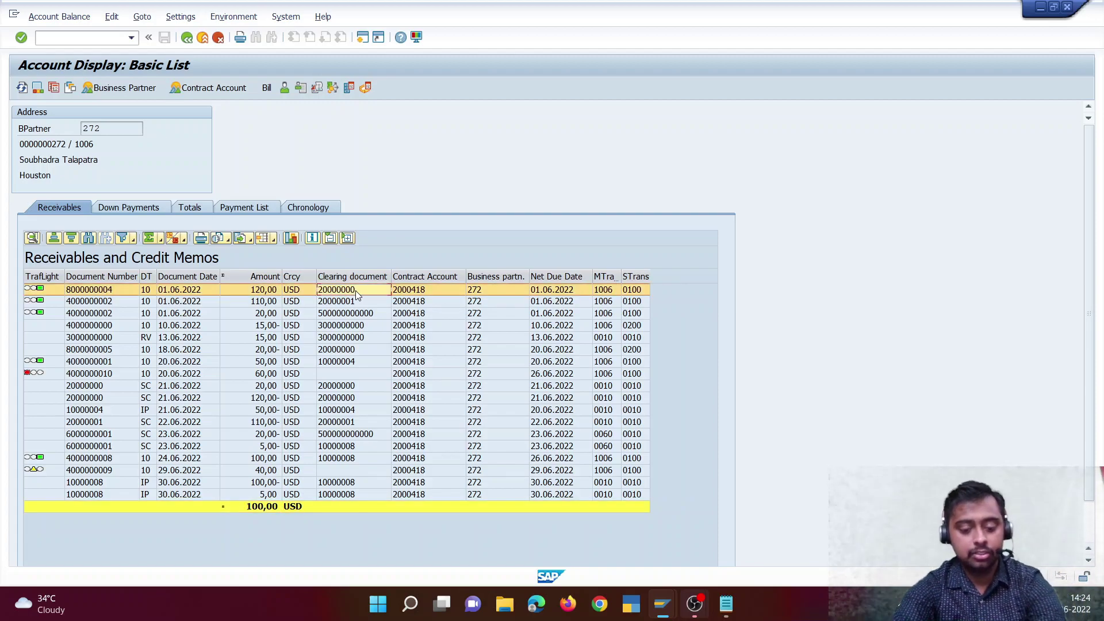
left_click(385, 315)
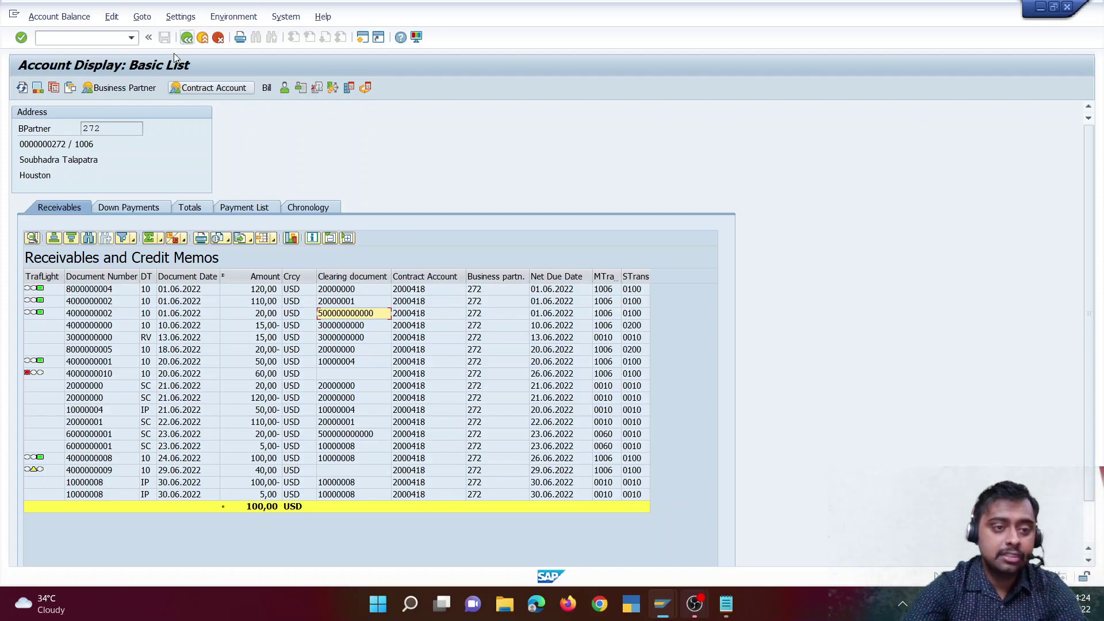
double_click(92, 128)
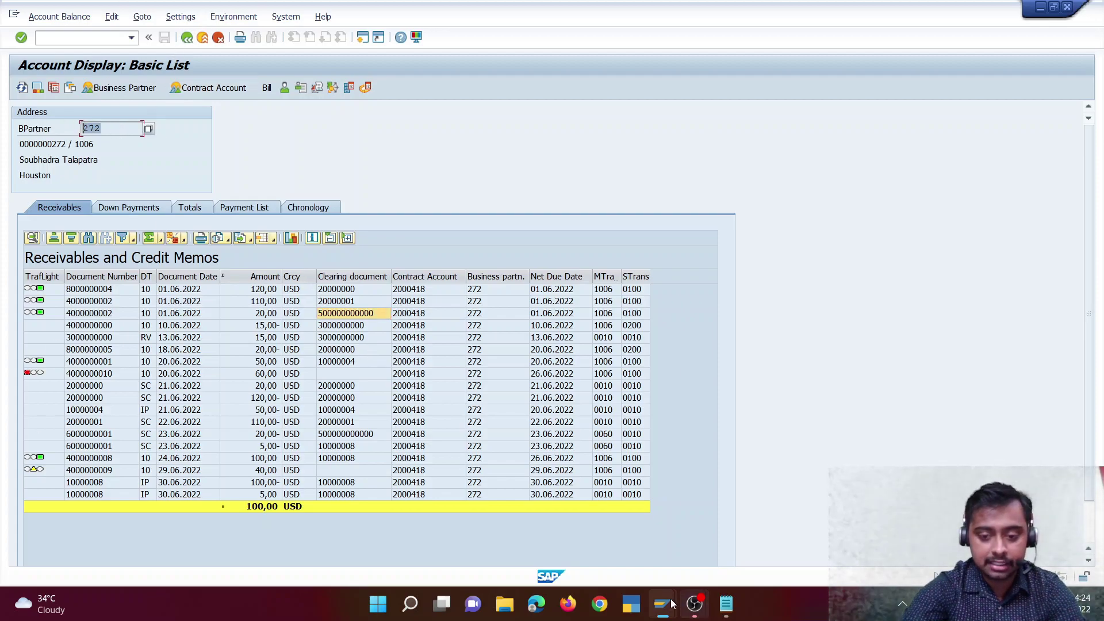
Switch to the Customer Line Item Display, open the 27.06.2022 Bank Interest item, and drill into its customer master record
mouse_move(662, 604)
left_click(537, 542)
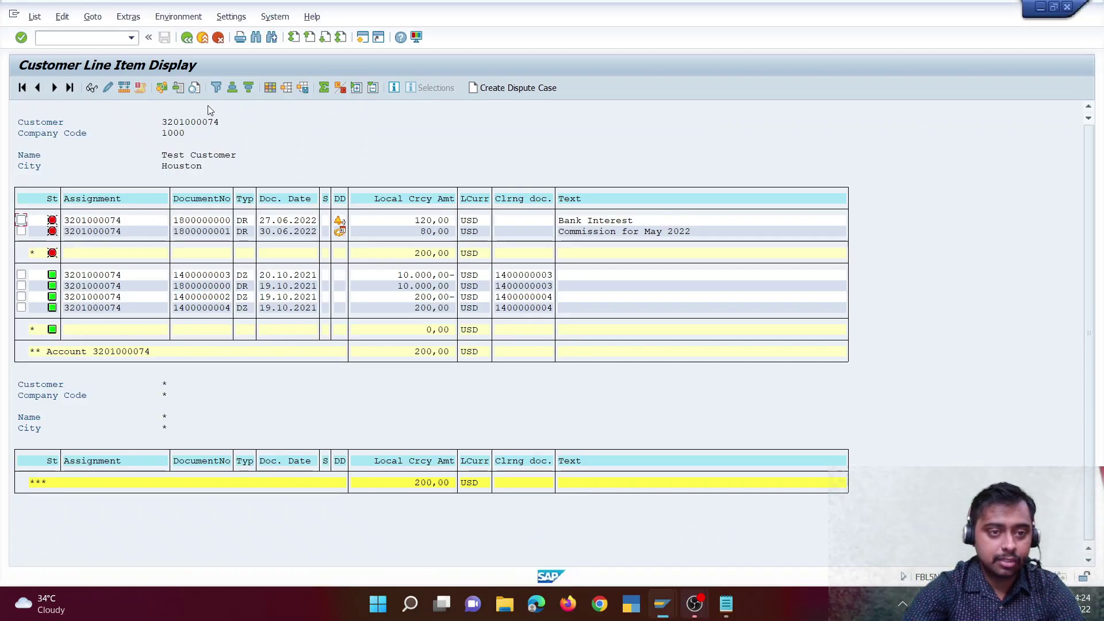
double_click(208, 220)
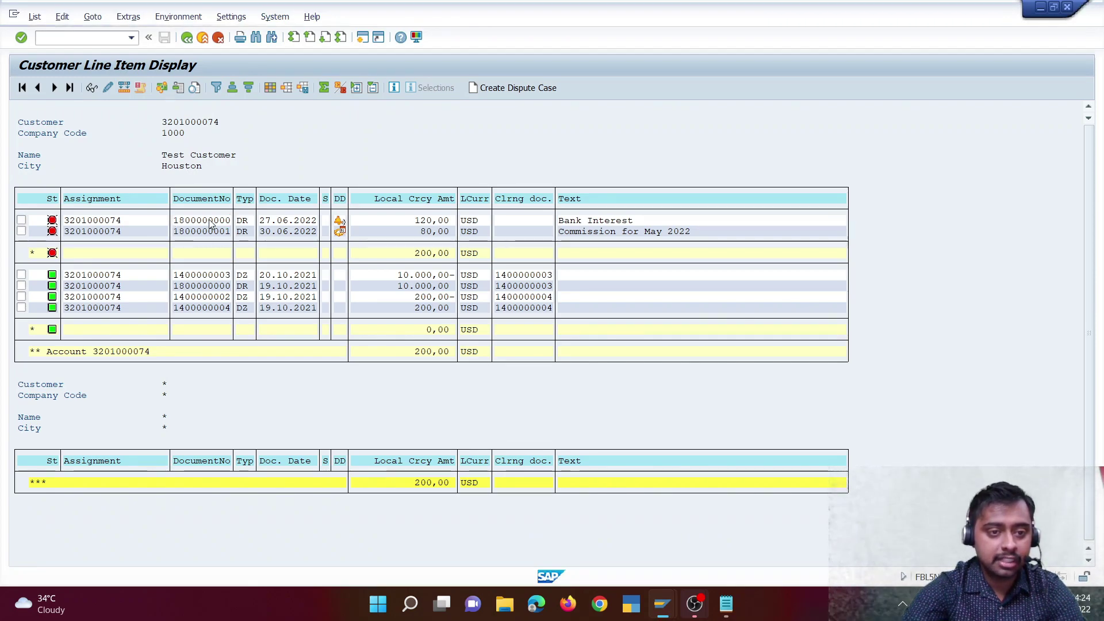
double_click(124, 109)
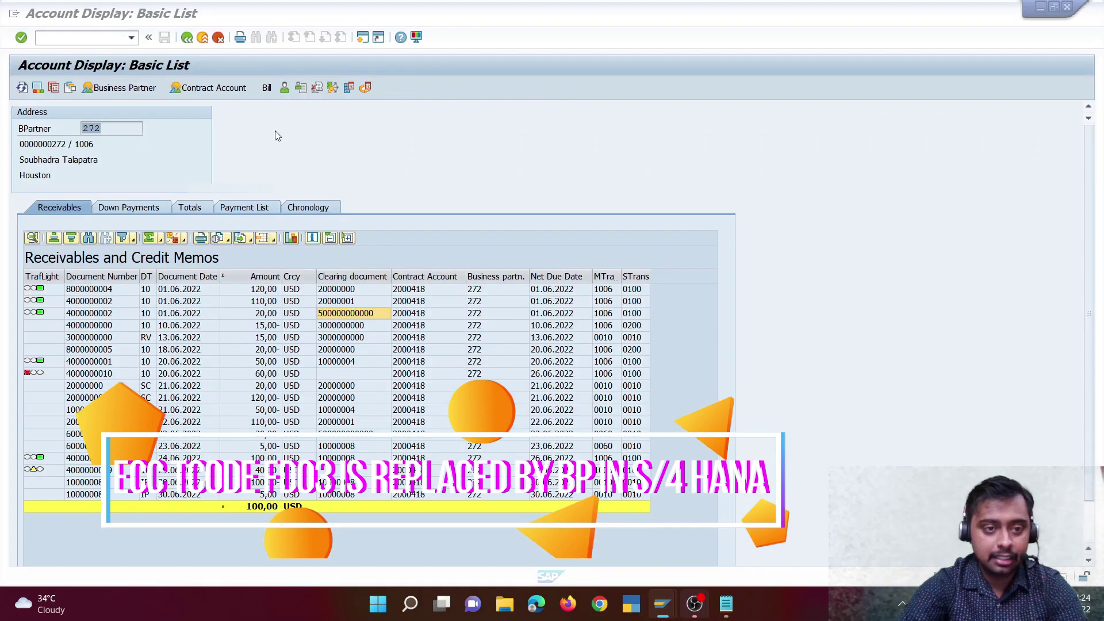
Open the first 01.06.2022 receivable from the FPL9 account list and display its business partner's master record
left_click(178, 292)
double_click(178, 292)
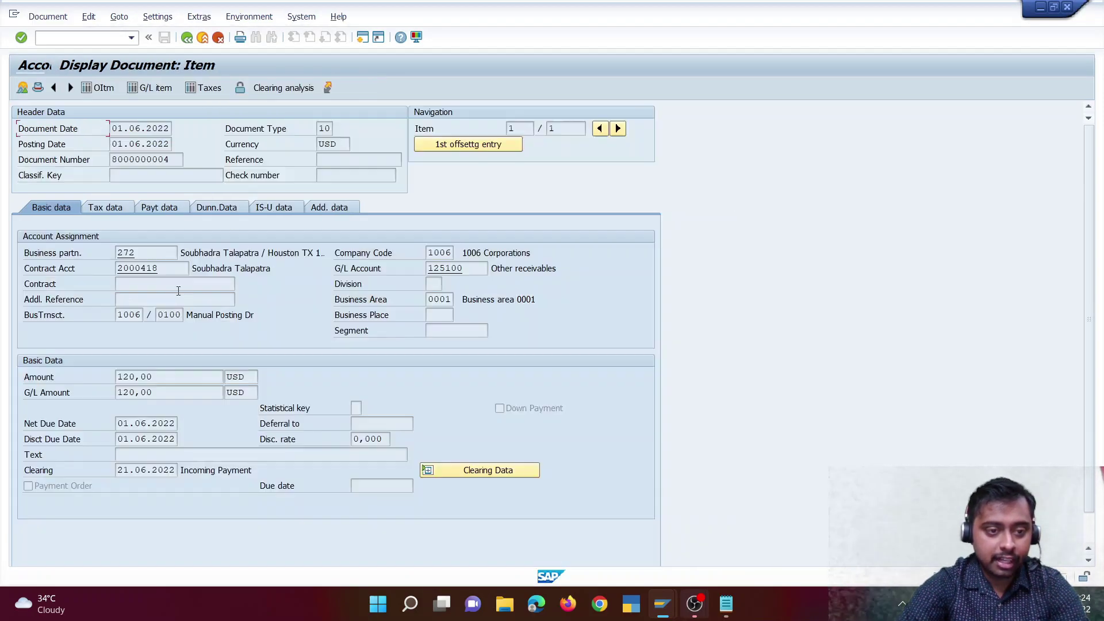
double_click(127, 252)
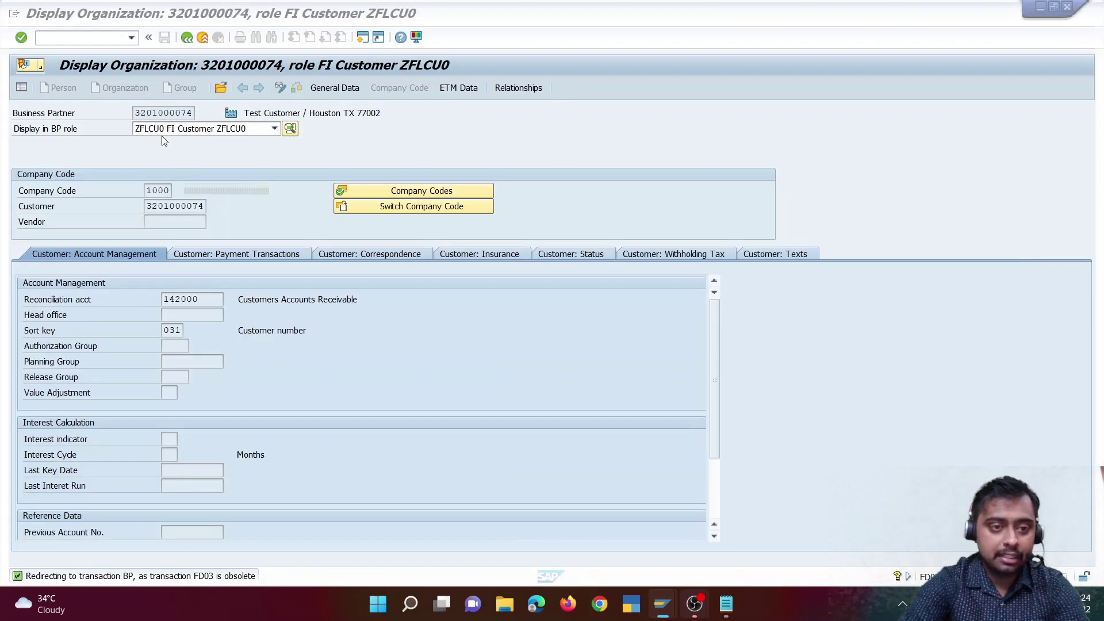
Examine the BP roles available for the FI customer, and compare them with the contract partner record and its name fields
left_click(274, 129)
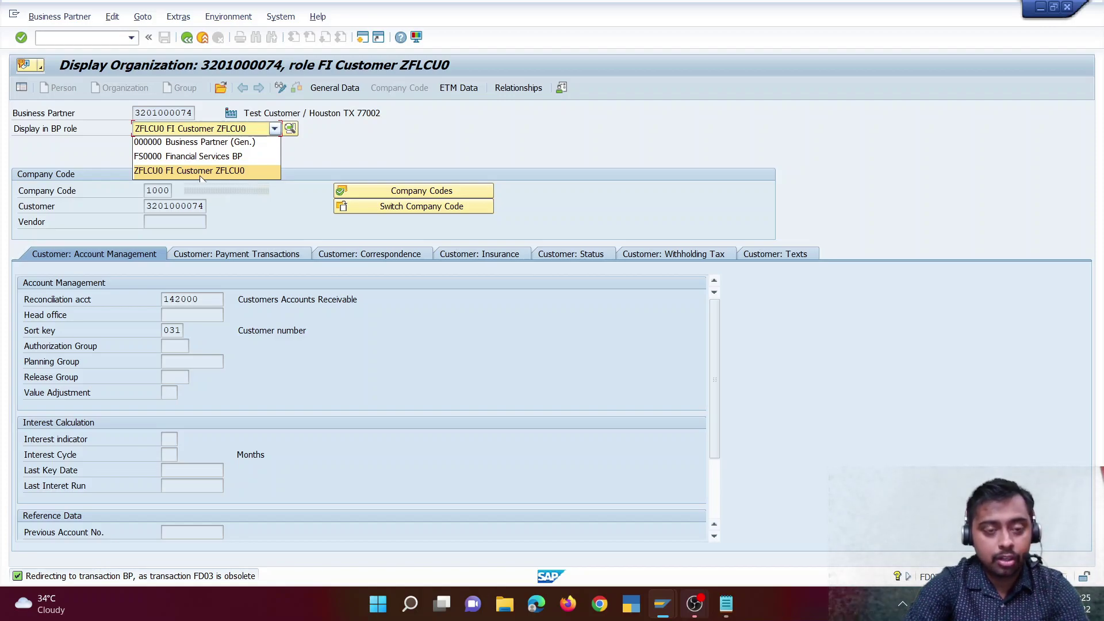
key("alt+Tab")
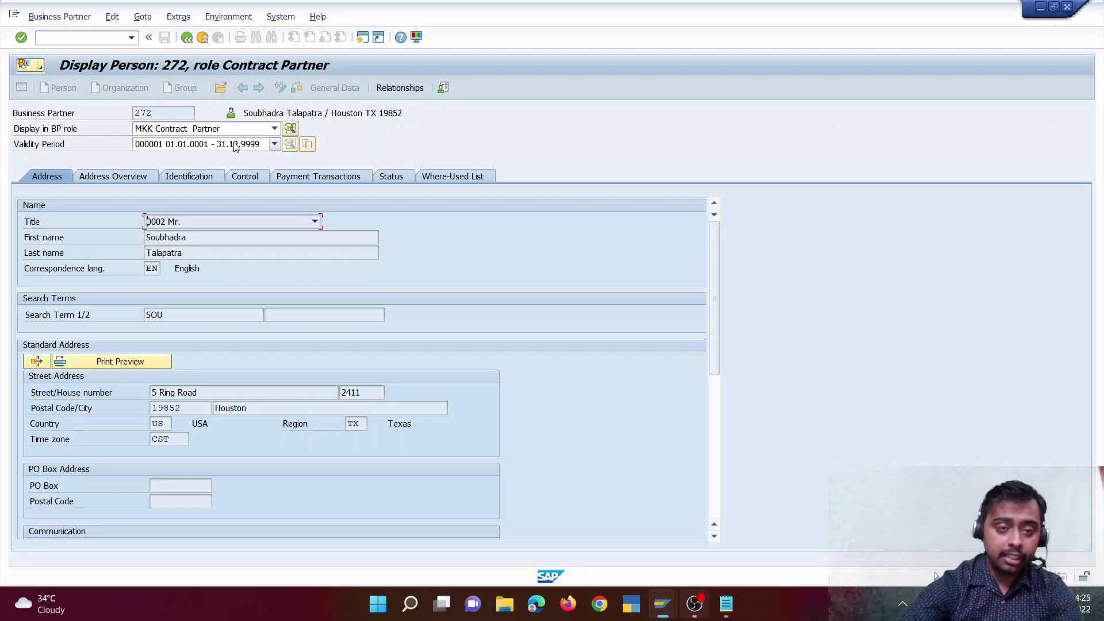
double_click(194, 247)
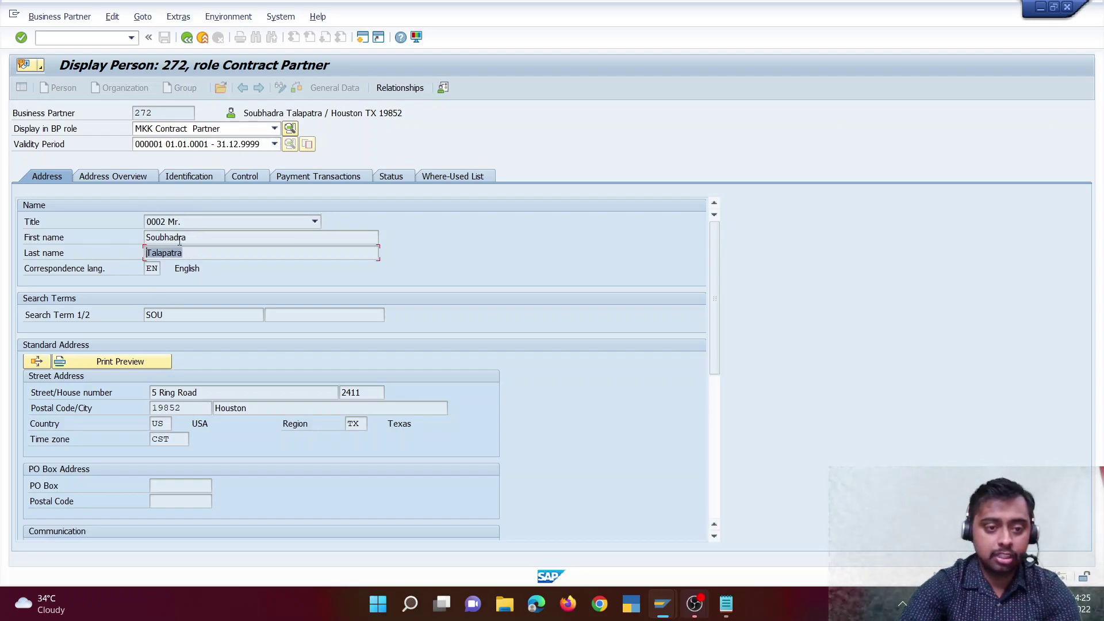
key("shift+Tab")
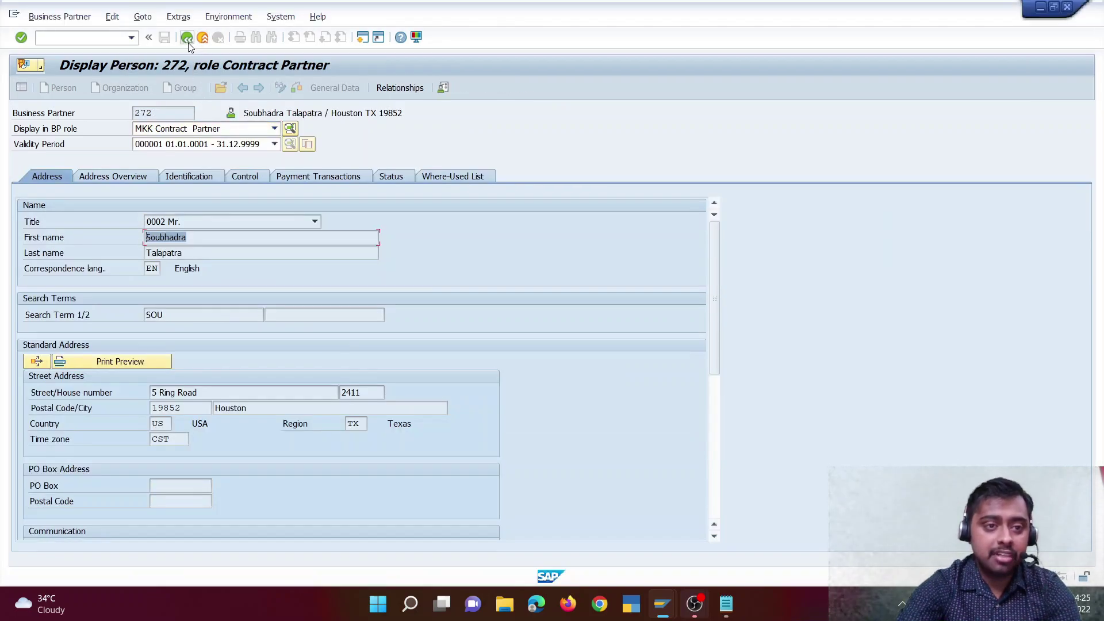
Return from the contract partner record to the account's receivables list, and switch to the Customer Line Item Display
left_click(187, 37)
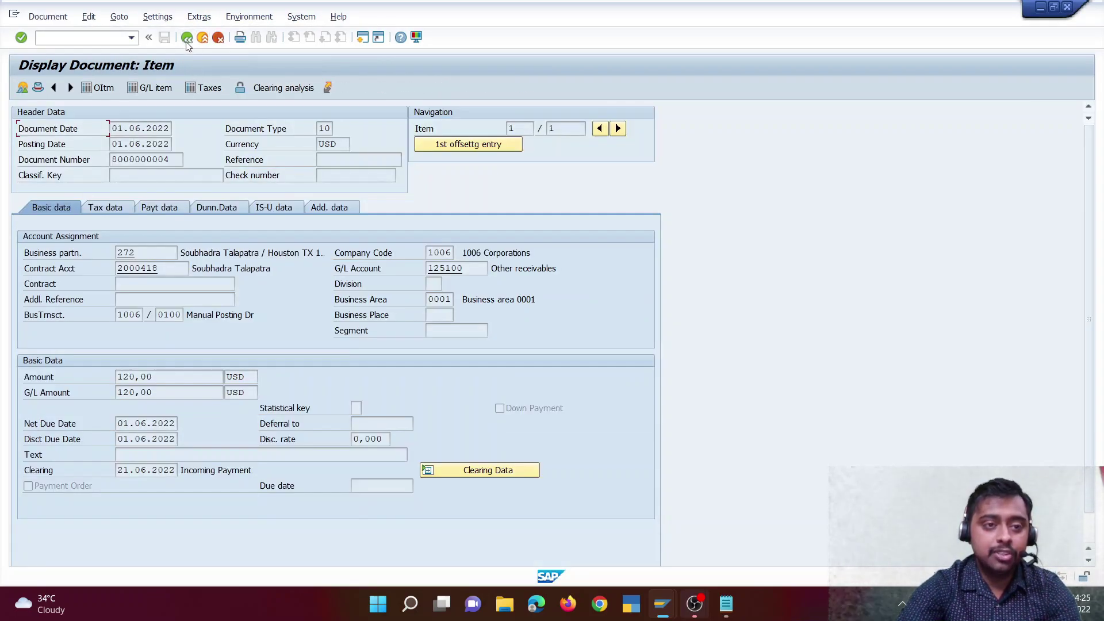
left_click(186, 39)
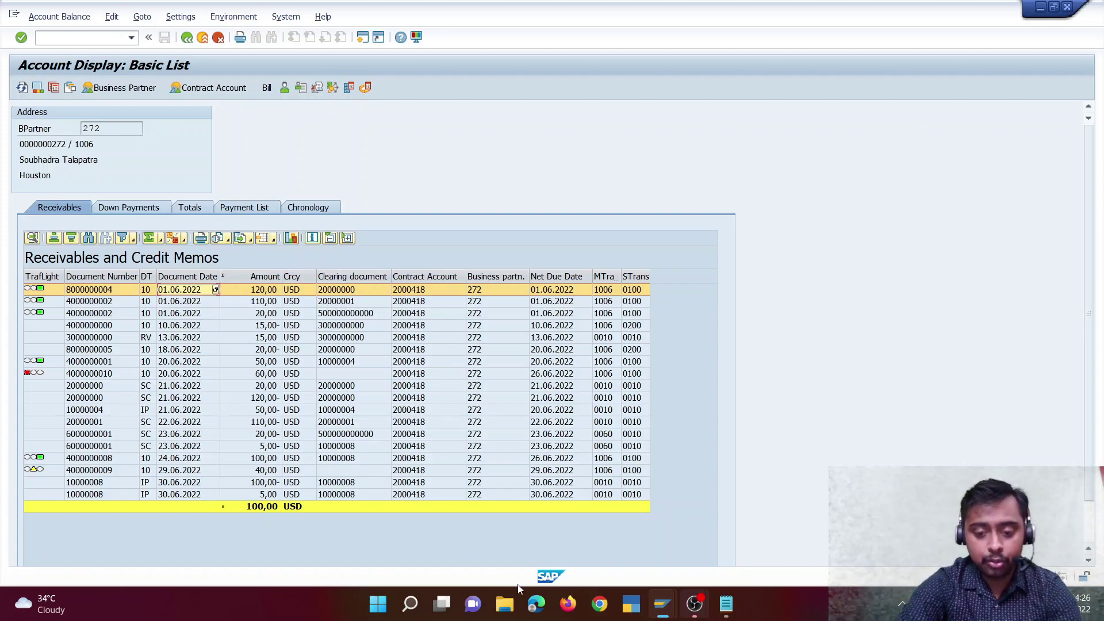
left_click(628, 611)
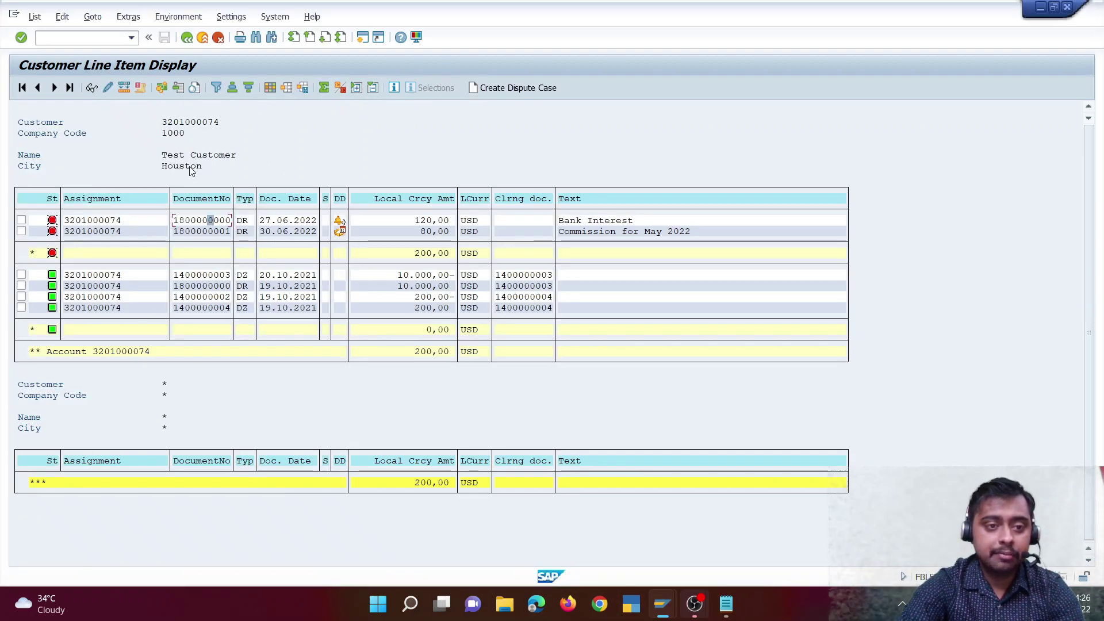